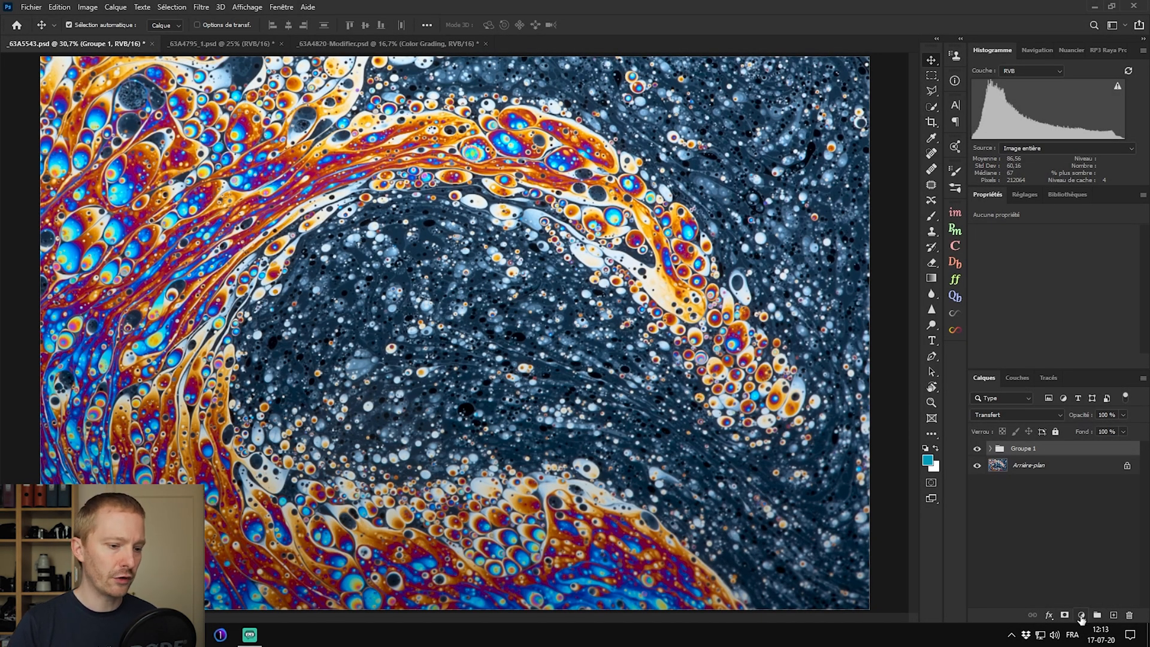
Step: Add a Vibrance adjustment layer, try a saturation of +76, and return the saturation to 0
{"action": "left_click", "coordinate": [1085, 615]}
{"action": "left_click", "coordinate": [1076, 492]}
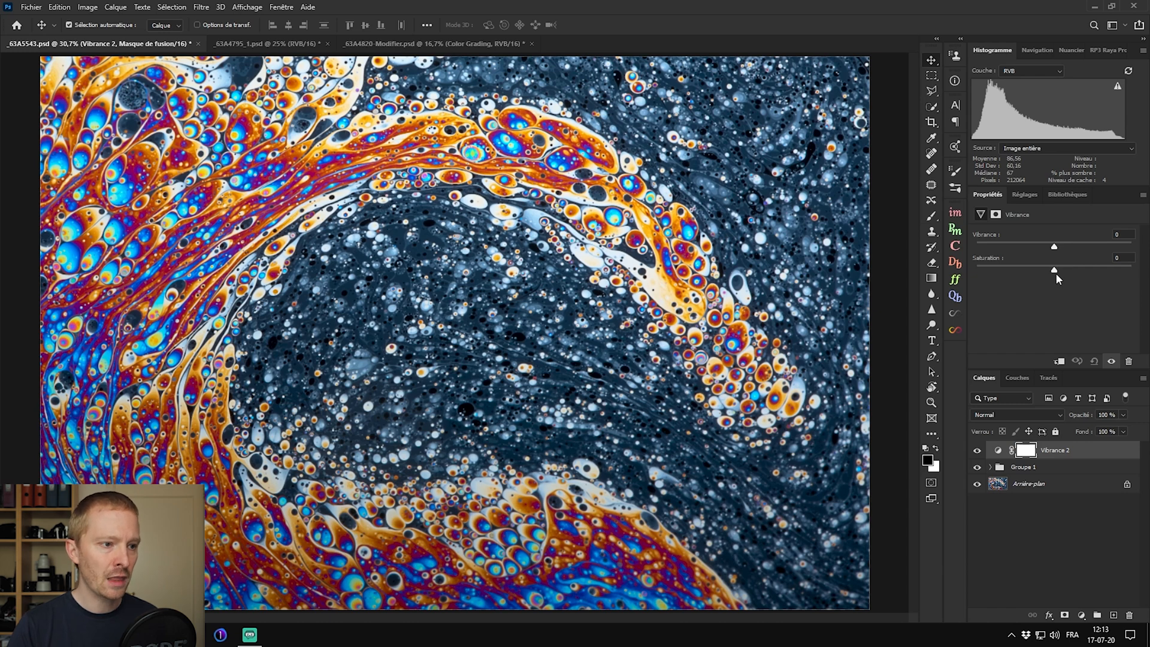
{"action": "left_click_drag", "start_coordinate": [1060, 271], "coordinate": [1112, 279]}
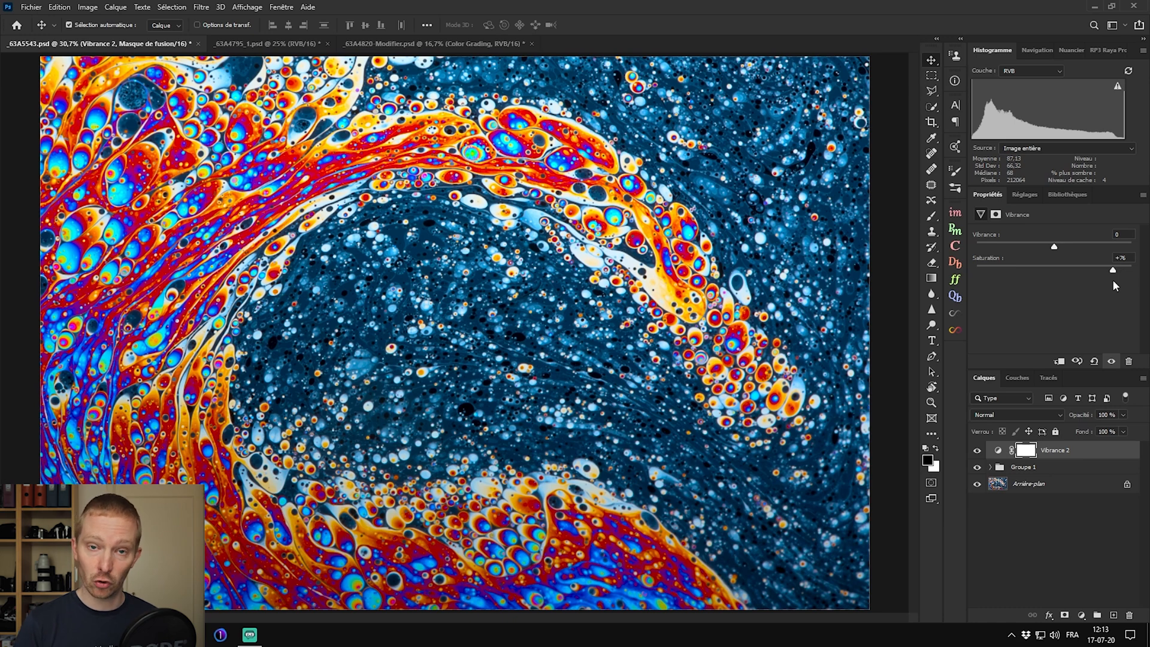
{"action": "left_click_drag", "start_coordinate": [1112, 279], "coordinate": [1054, 279]}
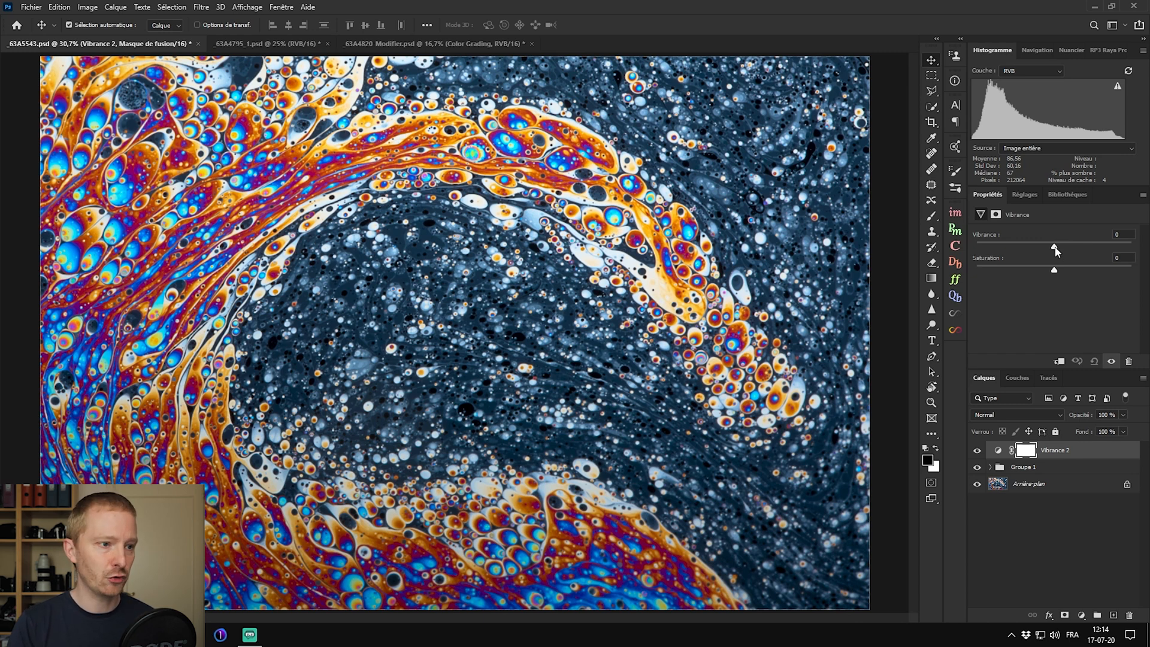
Step: Try a vibrance of +40 on the new adjustment layer, and discard that layer
{"action": "left_click_drag", "start_coordinate": [1055, 250], "coordinate": [1085, 247]}
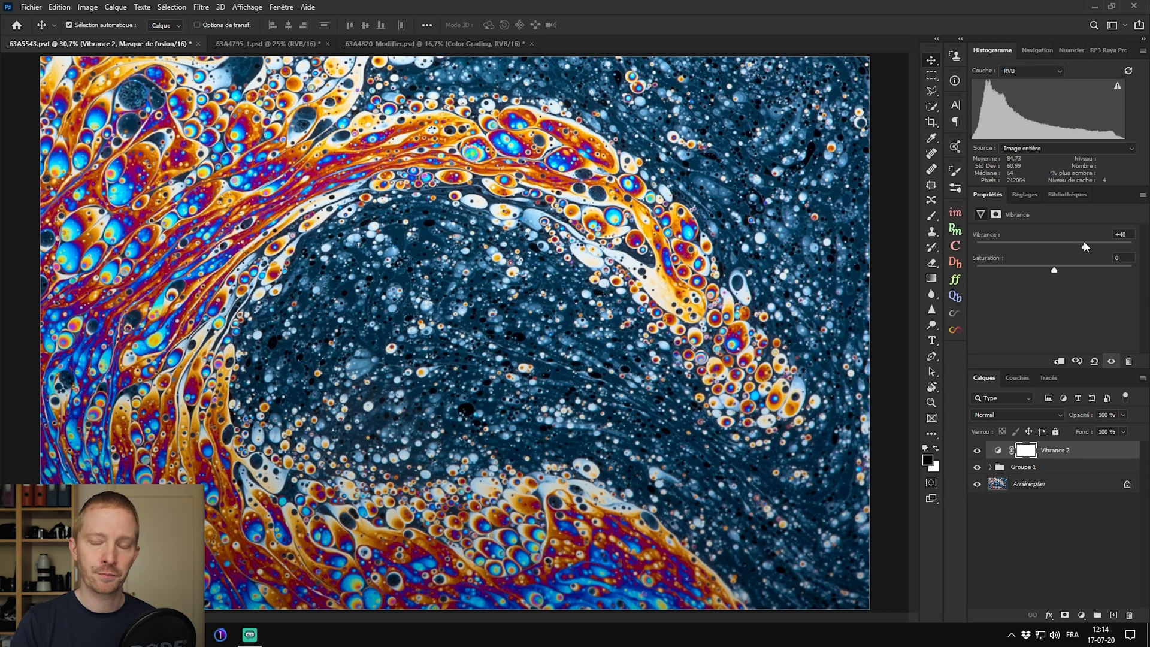
{"action": "left_click", "coordinate": [1096, 361]}
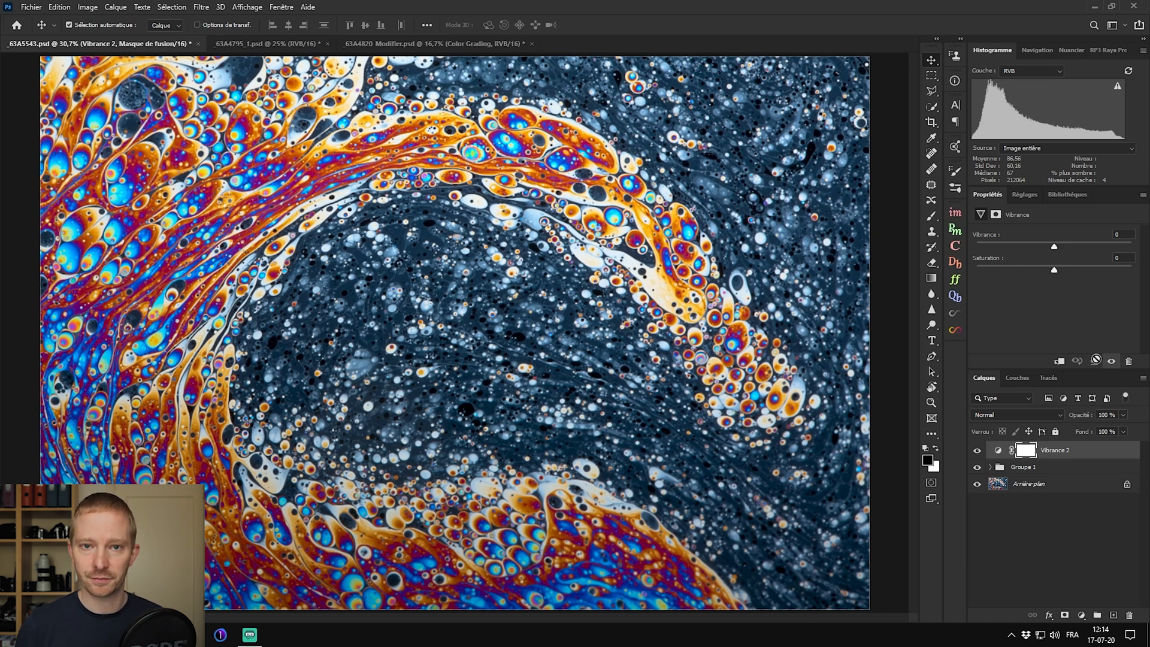
{"action": "left_click_drag", "start_coordinate": [1089, 457], "coordinate": [1130, 617]}
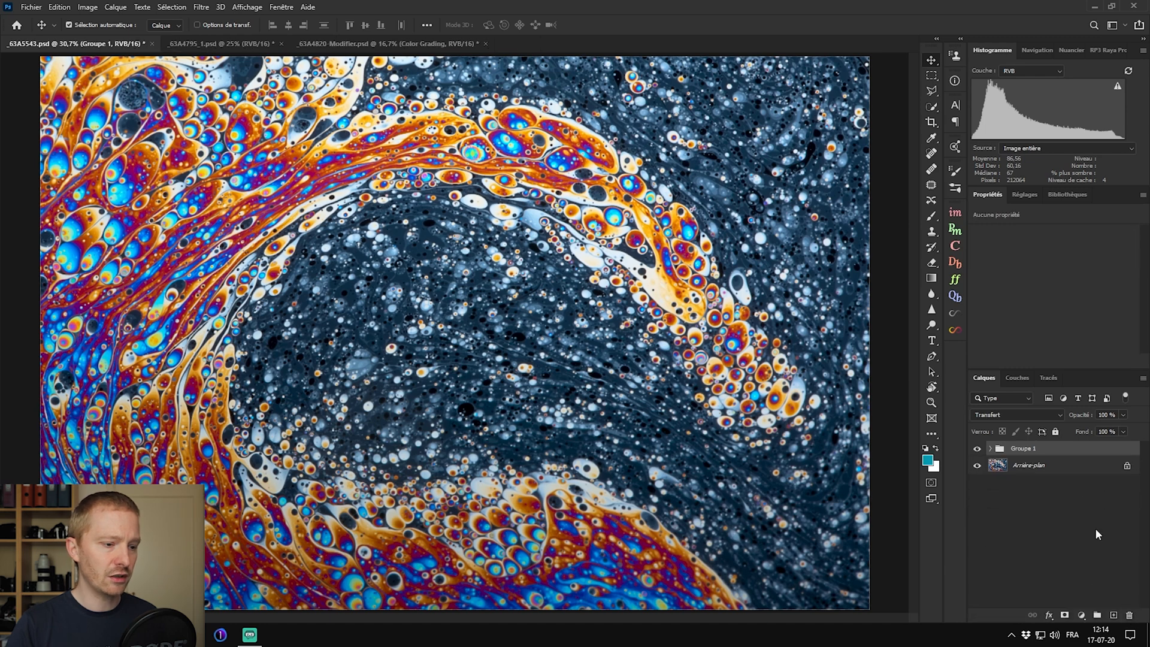
Step: Expand Groupe 1 and show its hidden gradient map layer
{"action": "left_click", "coordinate": [991, 449]}
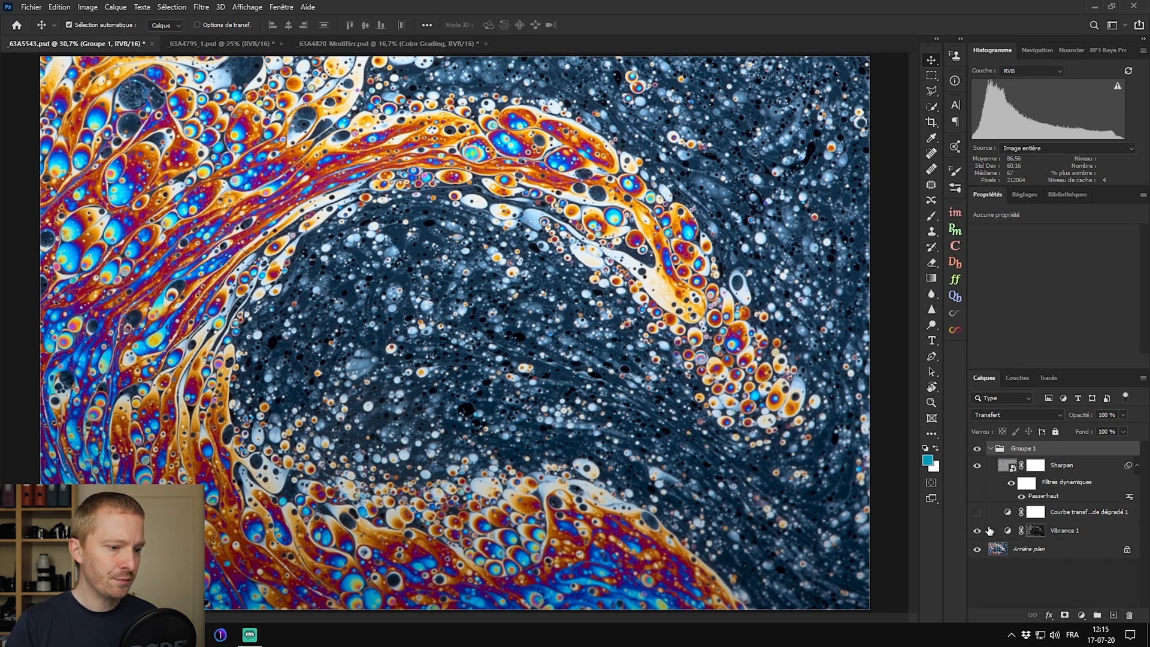
{"action": "left_click", "coordinate": [977, 512]}
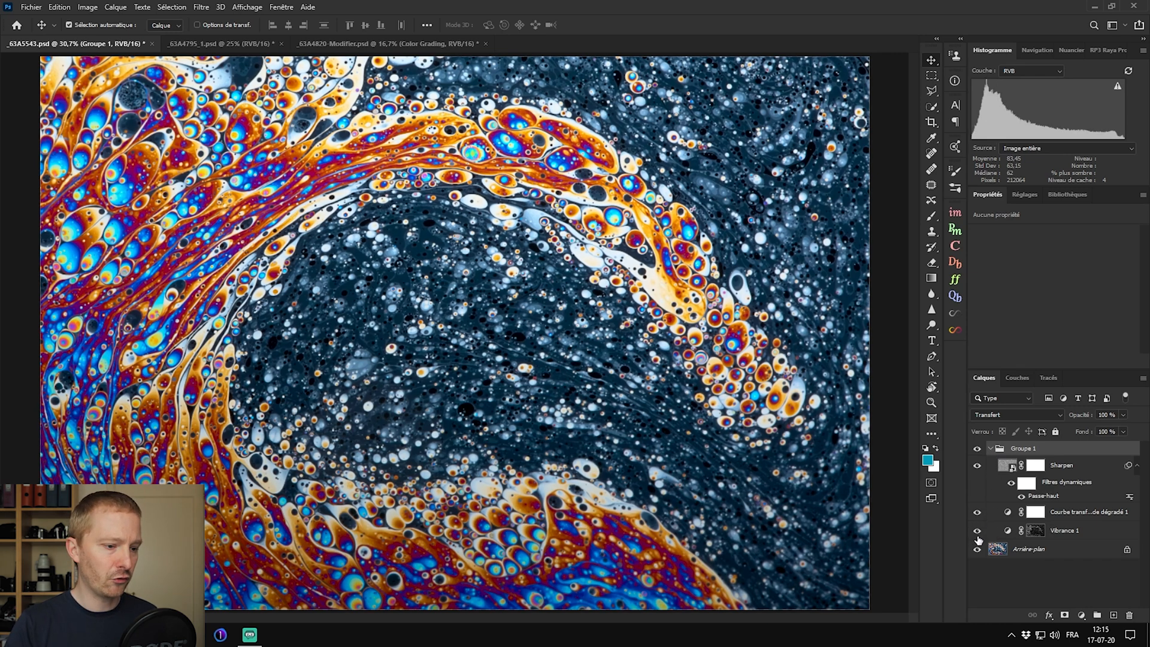
Step: Display the Vibrance 1 layer mask on its own in the canvas and return to the image view
{"action": "left_click", "coordinate": [1009, 535]}
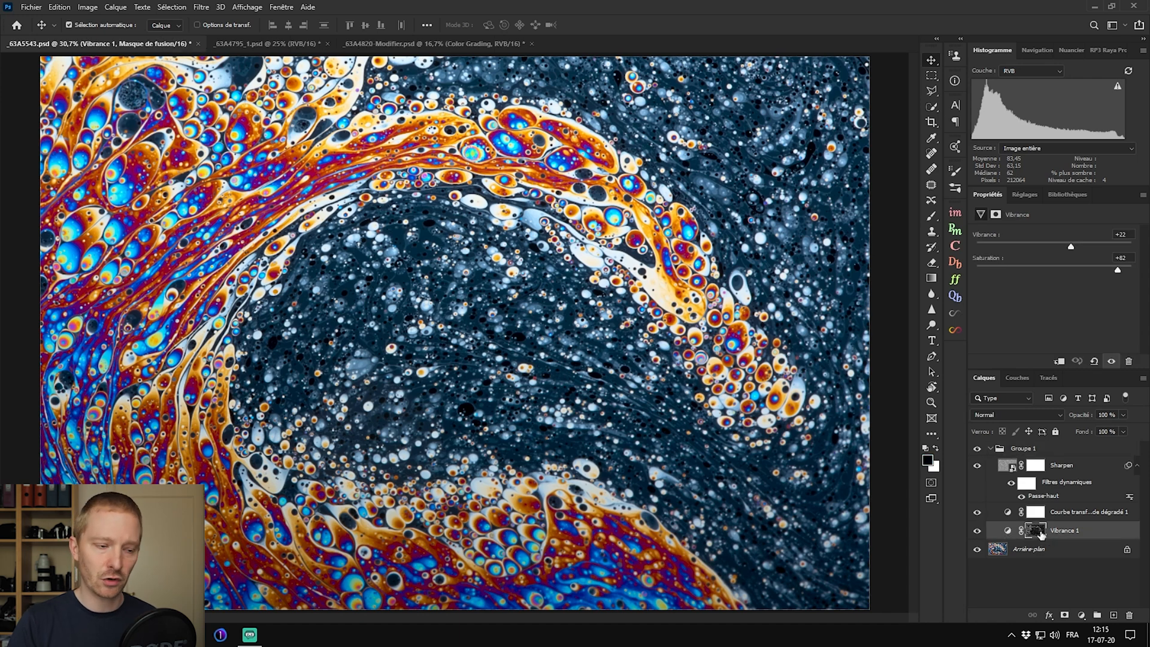
{"action": "left_click", "coordinate": [1036, 531], "text": "alt"}
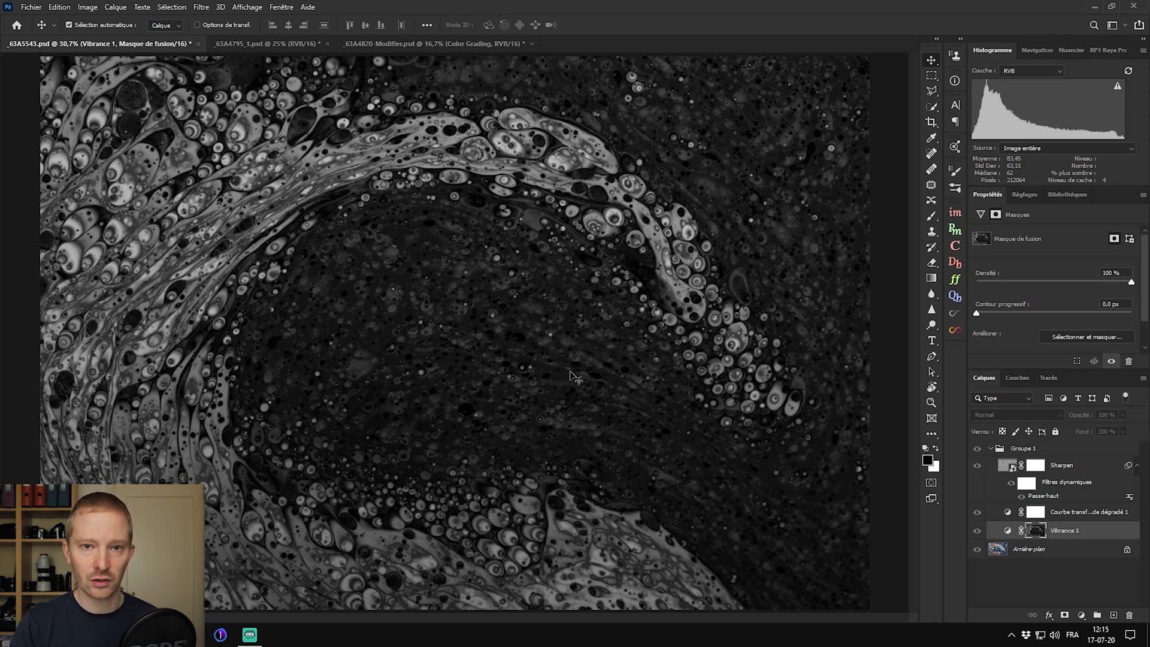
{"action": "left_click", "coordinate": [1035, 532], "text": "alt"}
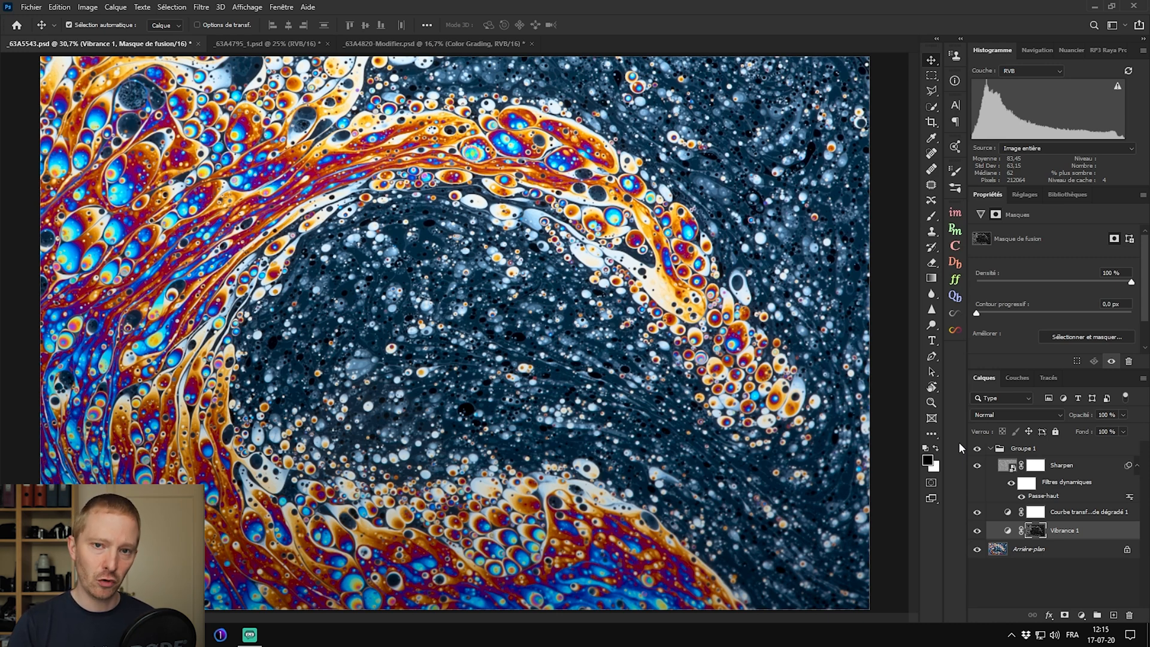
Step: Compare the image with and without the Vibrance 1 adjustment by toggling the layer's visibility, leaving it shown
{"action": "left_click", "coordinate": [977, 530]}
{"action": "left_click", "coordinate": [978, 531]}
{"action": "left_click", "coordinate": [977, 531]}
{"action": "left_click", "coordinate": [977, 531]}
{"action": "left_click", "coordinate": [977, 532]}
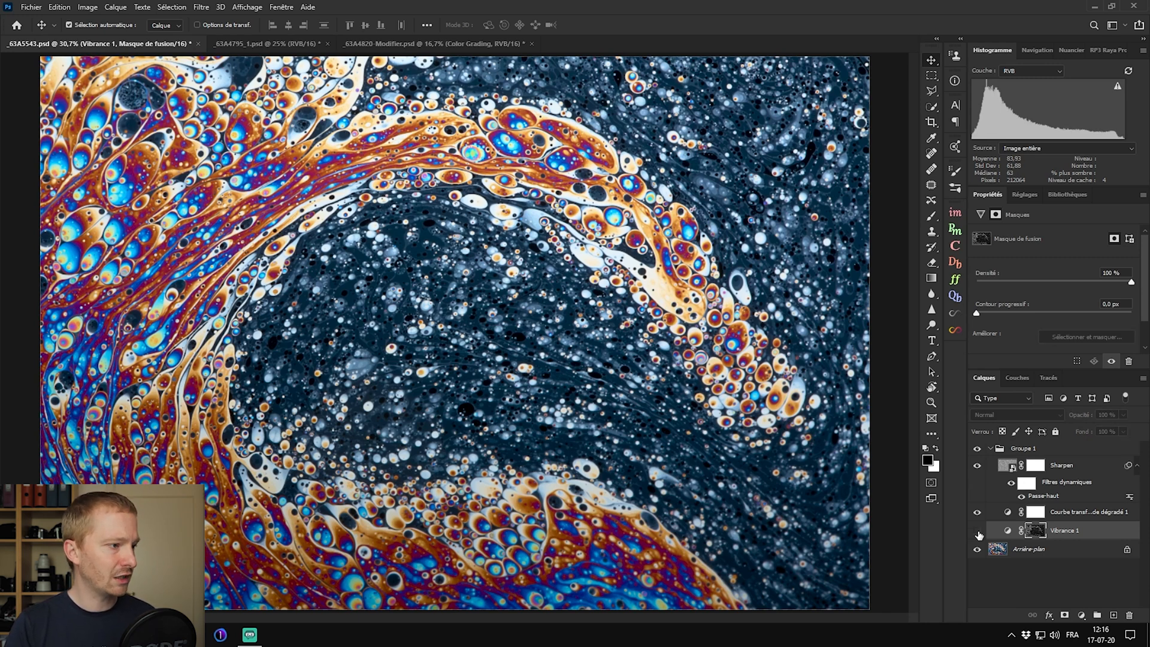
{"action": "left_click", "coordinate": [978, 531]}
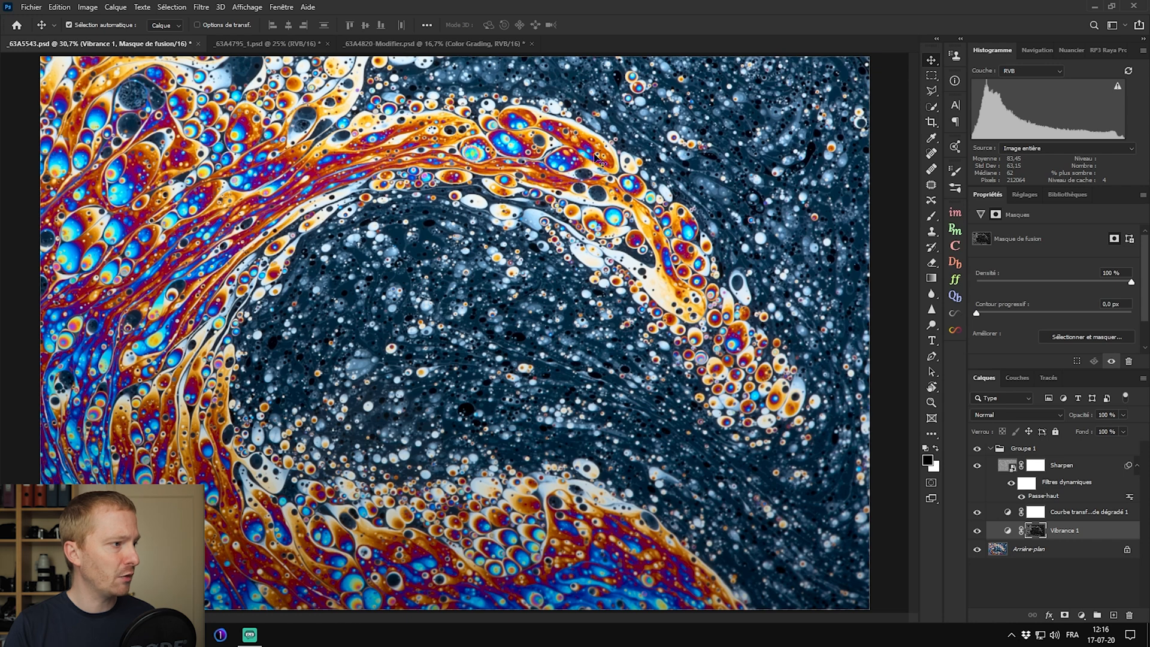
{"action": "left_click", "coordinate": [978, 531]}
{"action": "left_click", "coordinate": [978, 532]}
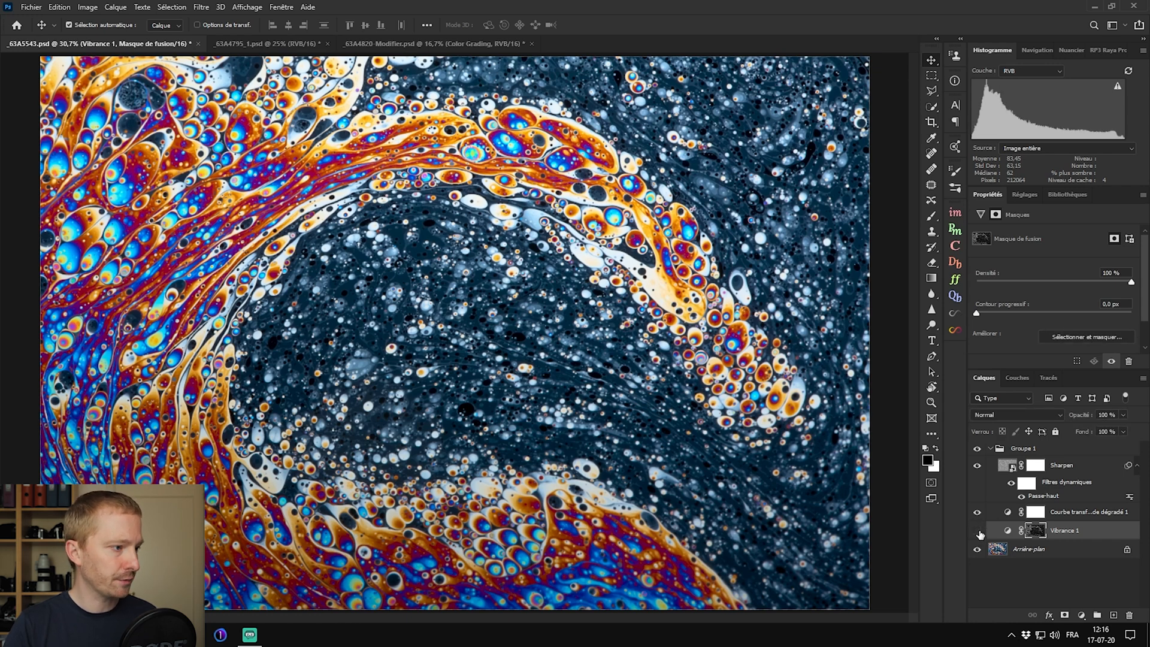
Step: Disable the Vibrance 1 layer mask to compare the unmasked effect, and enable the mask again
{"action": "right_click", "coordinate": [1034, 530]}
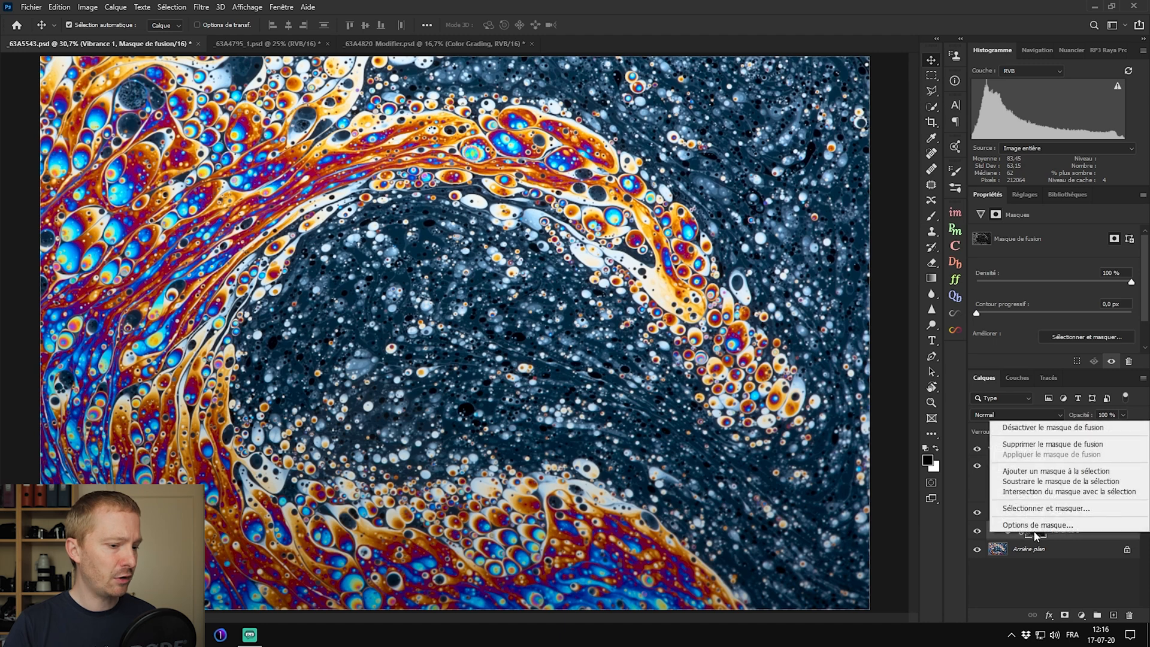
{"action": "left_click", "coordinate": [1035, 427]}
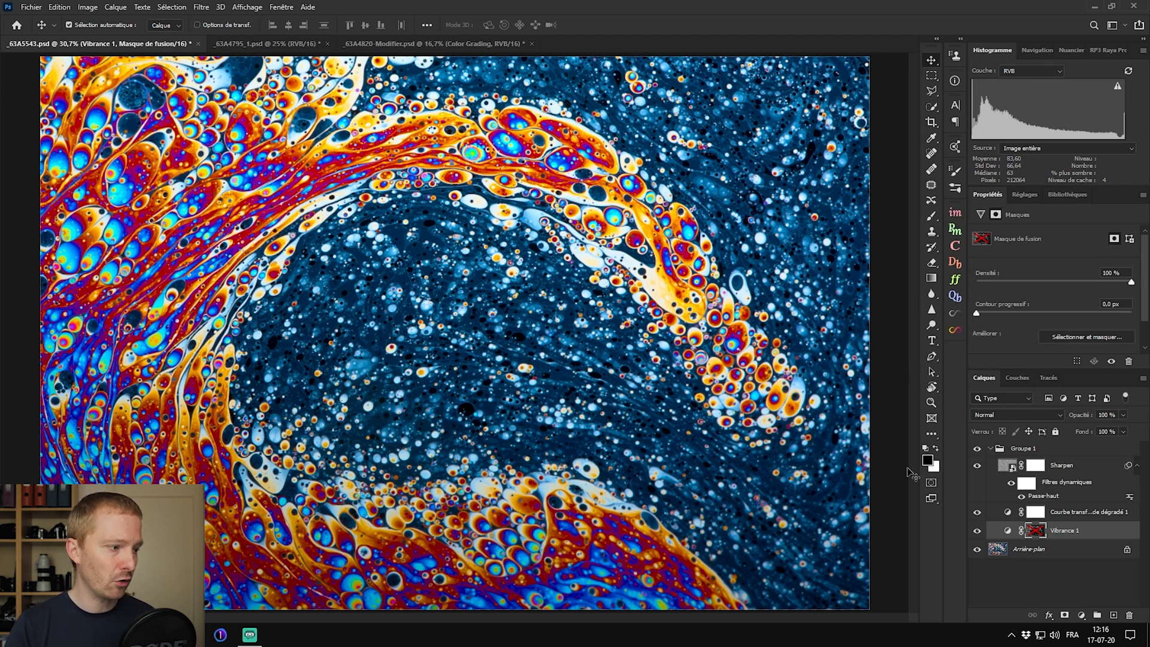
{"action": "right_click", "coordinate": [1032, 539]}
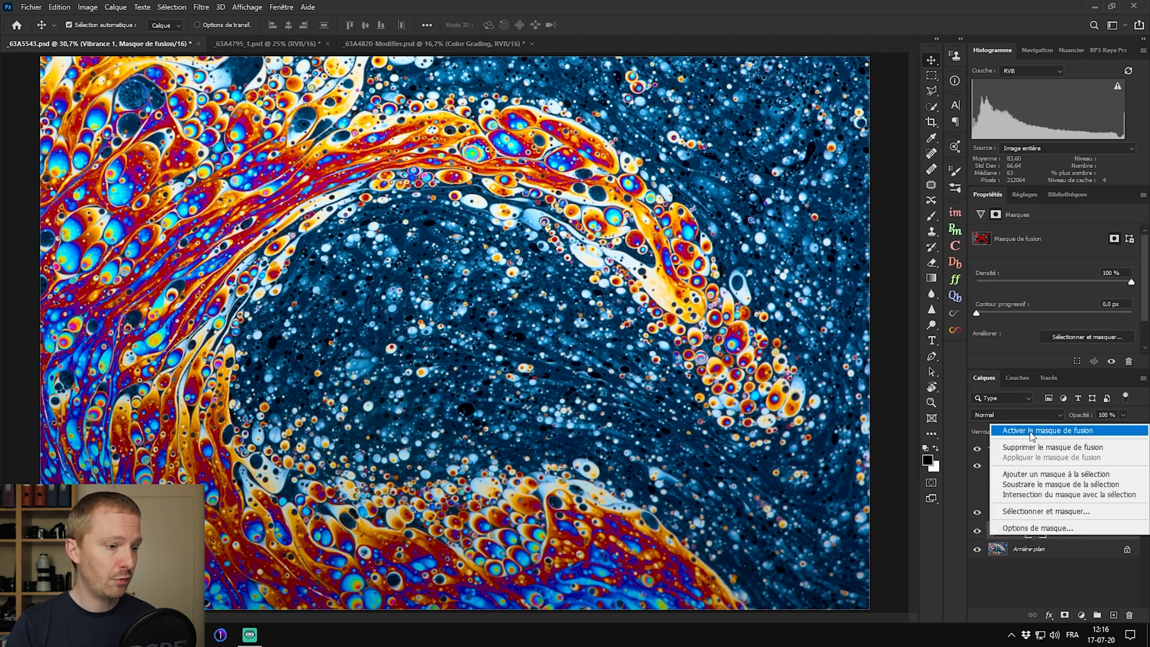
{"action": "left_click", "coordinate": [1029, 431]}
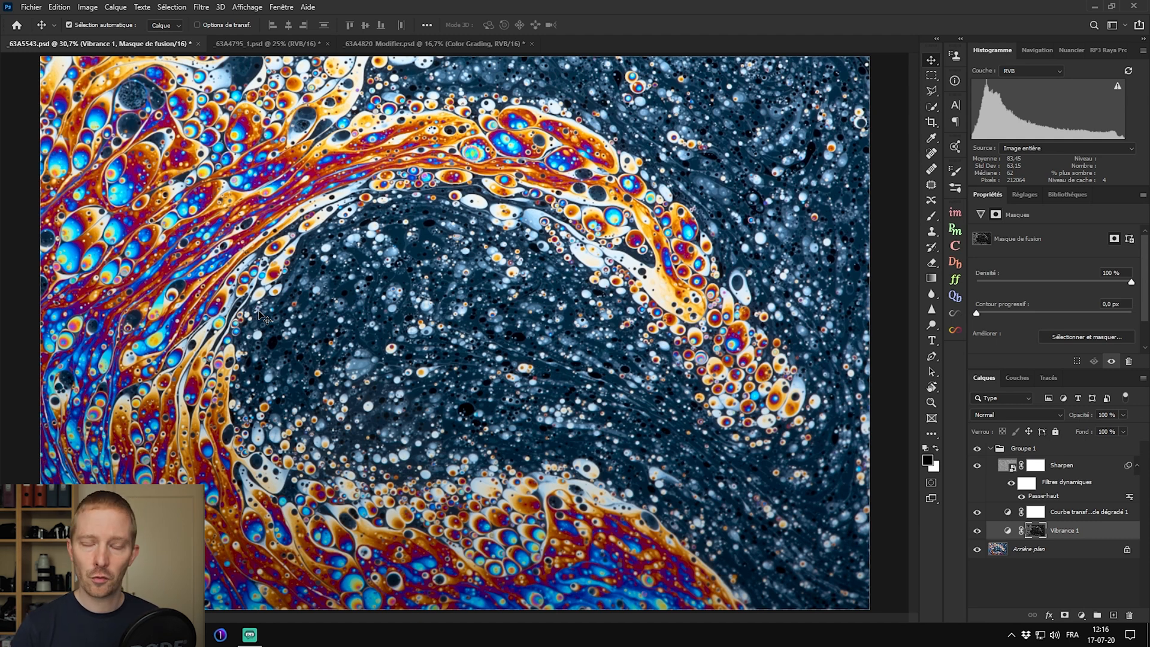
{"action": "left_click", "coordinate": [995, 450]}
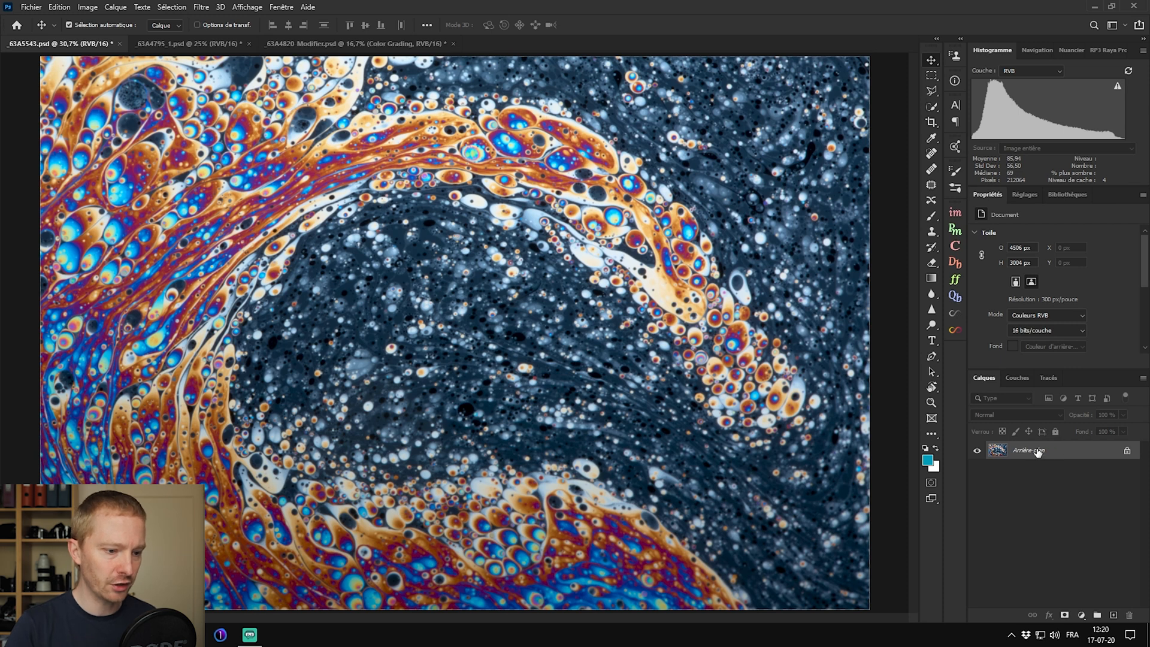
Step: Duplicate the Arrière-plan layer and apply the TSL/TSI filter to the copy with RVB input mode and TSI format
{"action": "key", "text": "ctrl+j"}
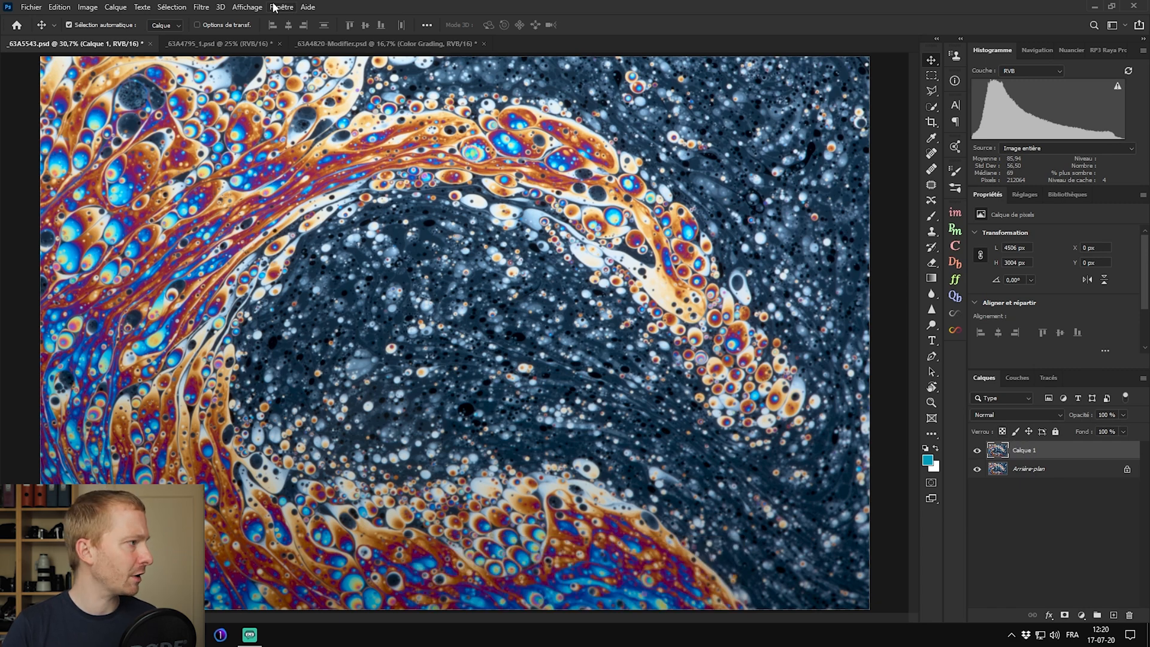
{"action": "left_click", "coordinate": [205, 6]}
{"action": "mouse_move", "coordinate": [252, 244]}
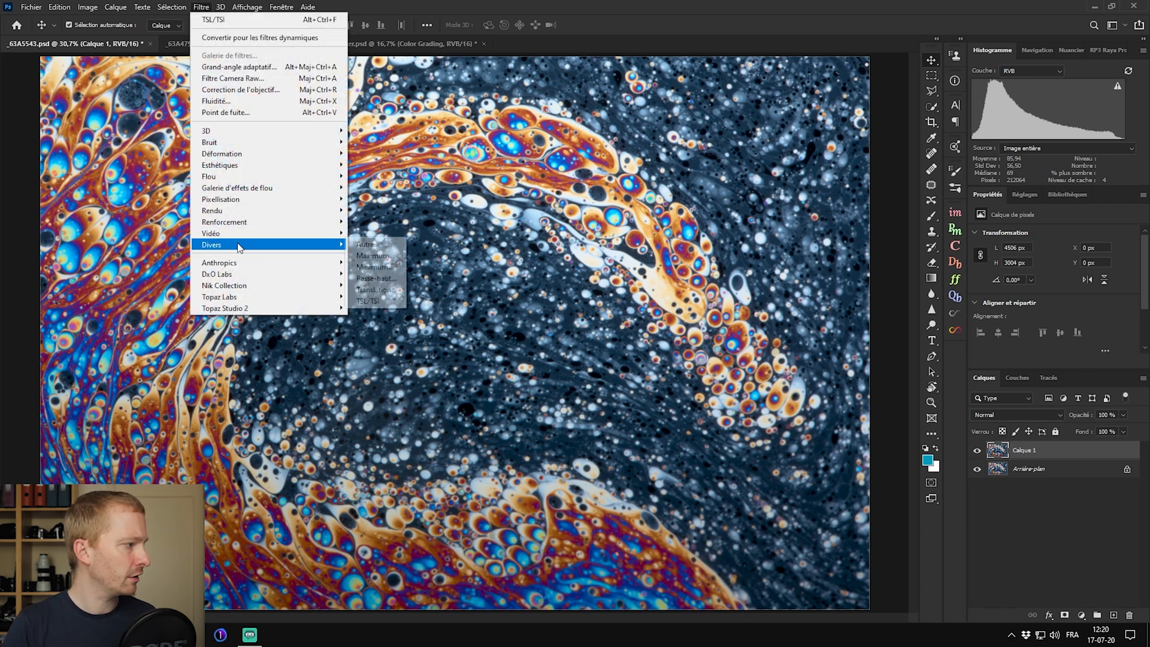
{"action": "left_click", "coordinate": [390, 301]}
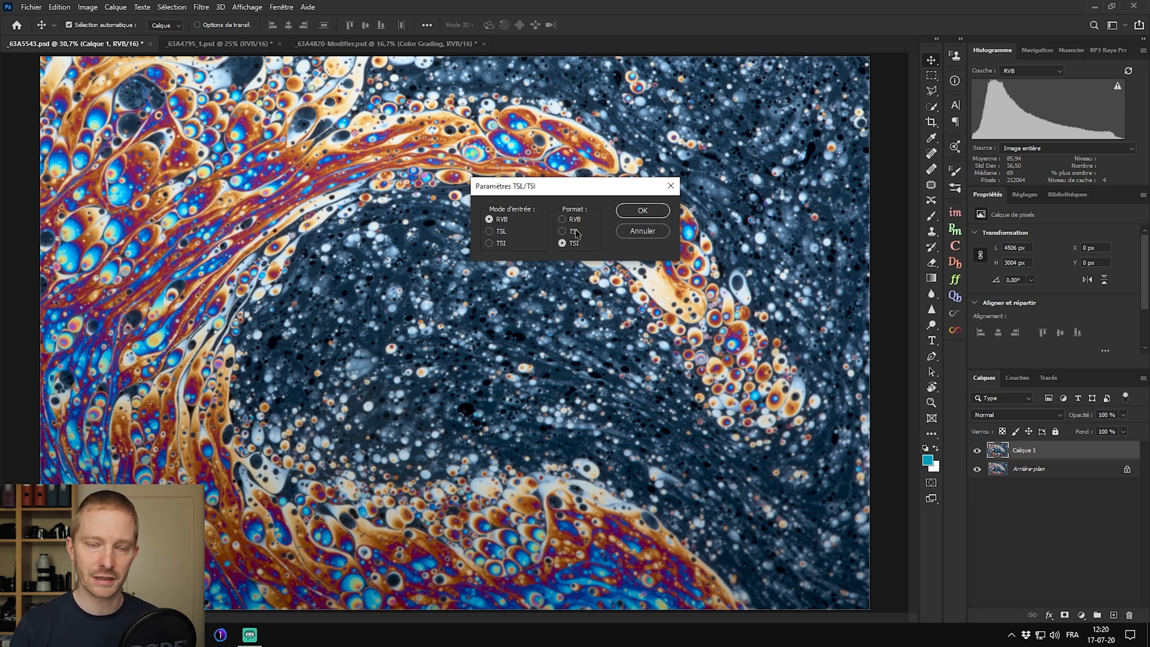
{"action": "left_click", "coordinate": [658, 214]}
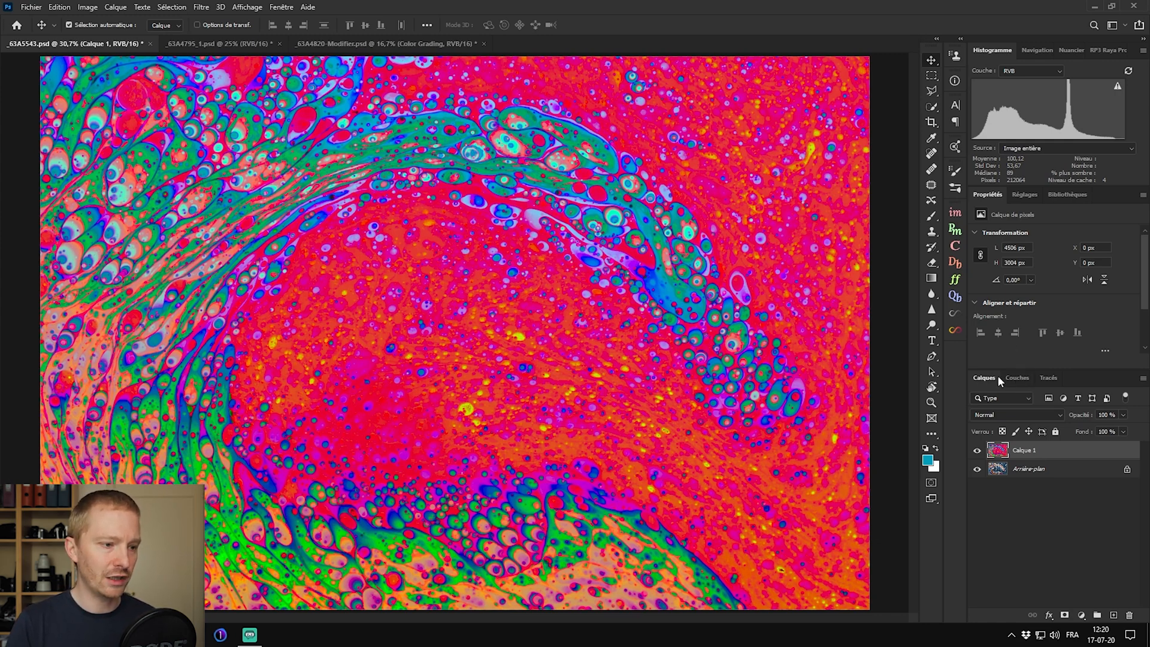
Step: Examine the Bleu, Vert and Rouge channels of the filtered layer individually, and return to the composite RVB view and the layer list
{"action": "left_click", "coordinate": [1012, 382]}
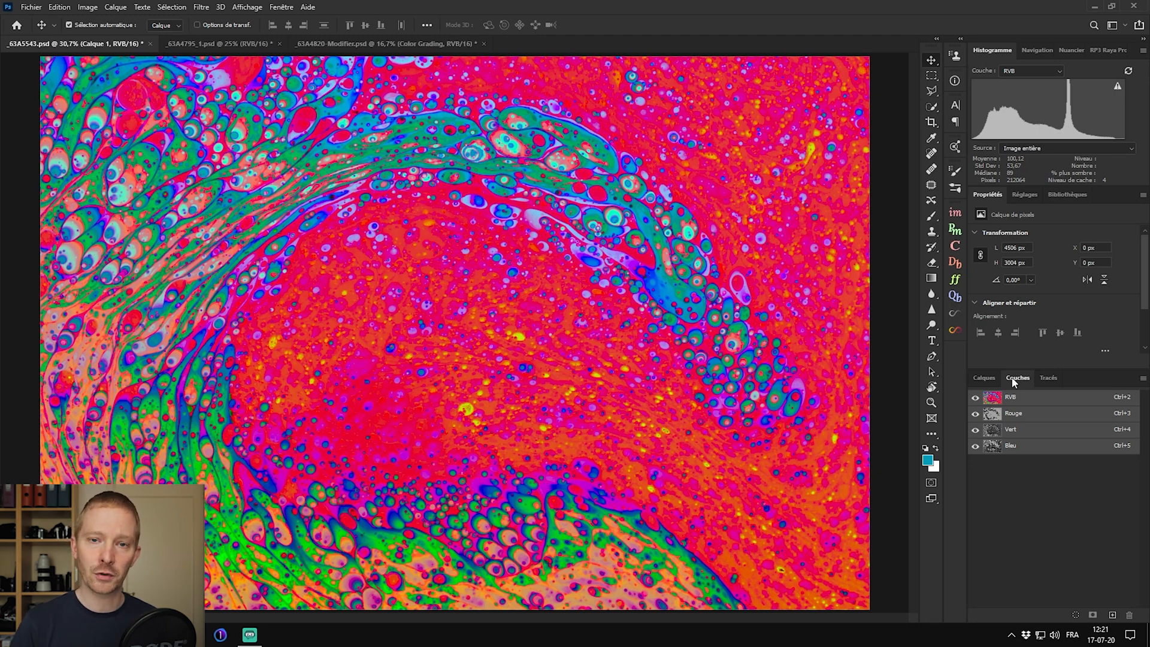
{"action": "left_click", "coordinate": [994, 446]}
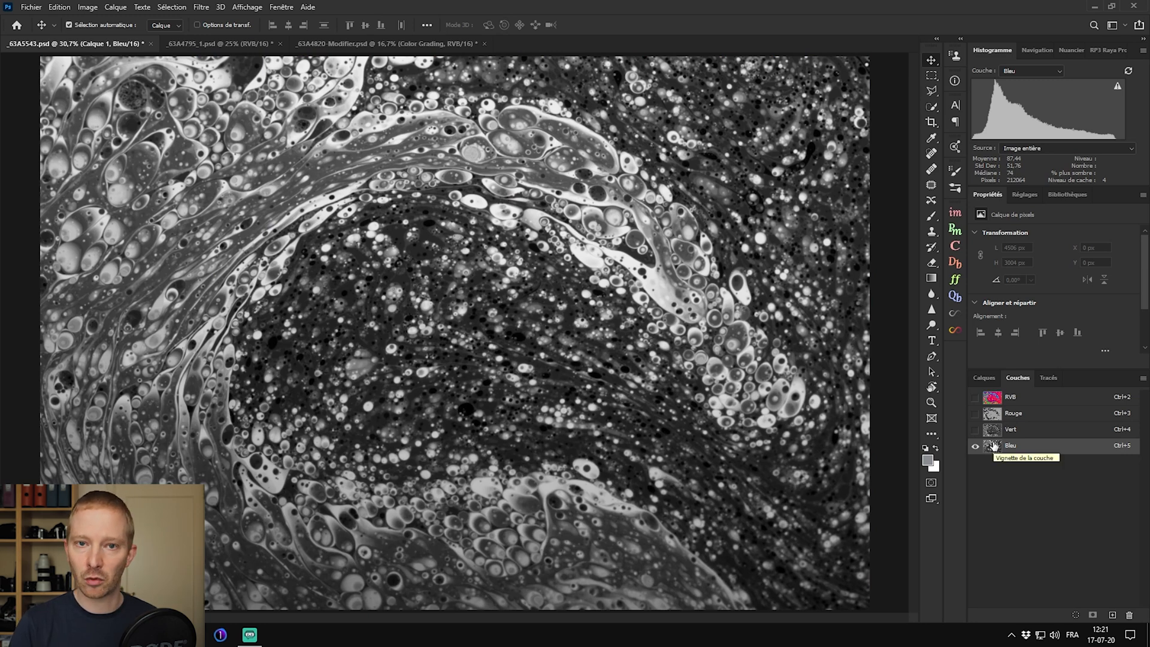
{"action": "left_click", "coordinate": [991, 430]}
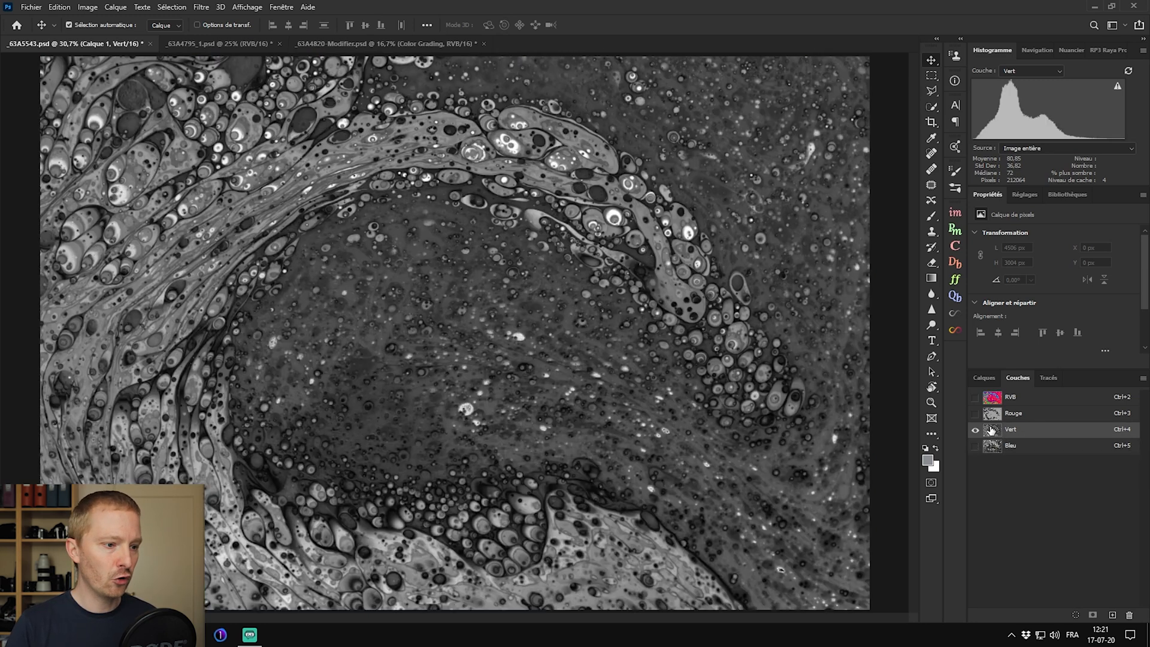
{"action": "left_click", "coordinate": [991, 413]}
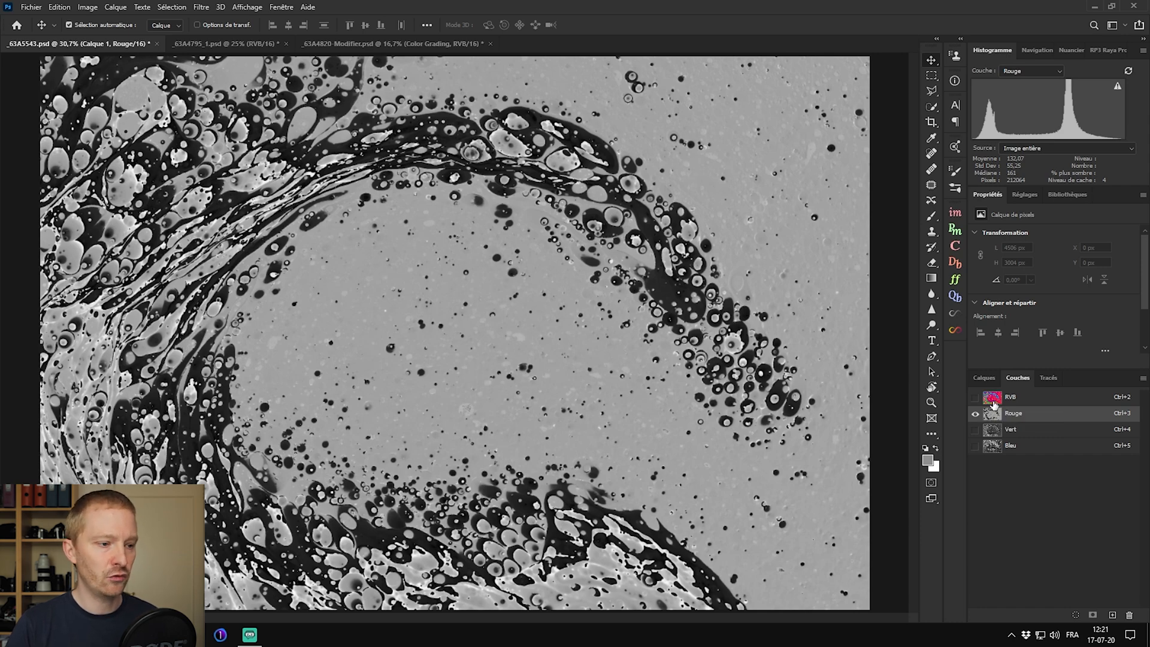
{"action": "left_click", "coordinate": [992, 400]}
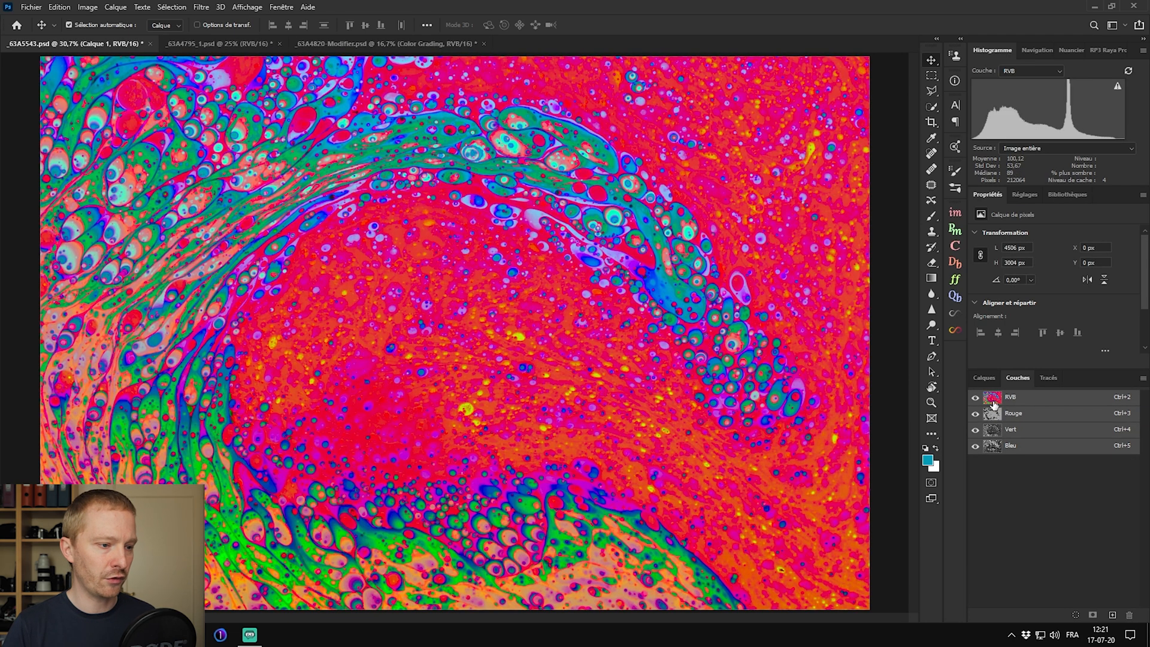
{"action": "left_click", "coordinate": [992, 431]}
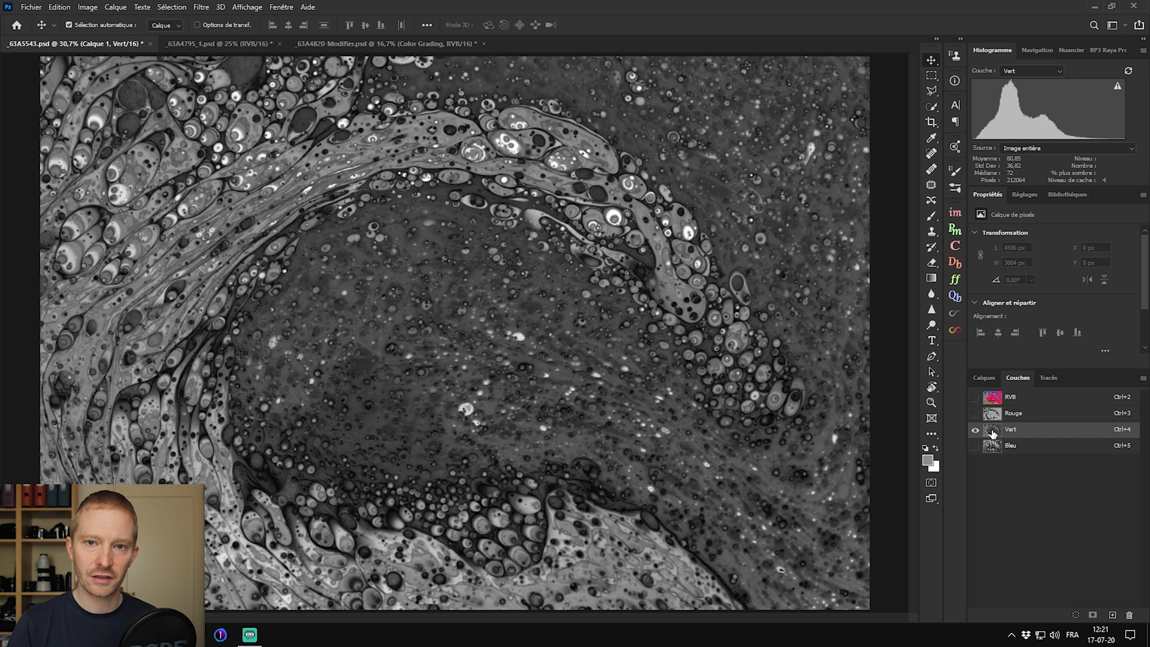
{"action": "left_click", "coordinate": [992, 397]}
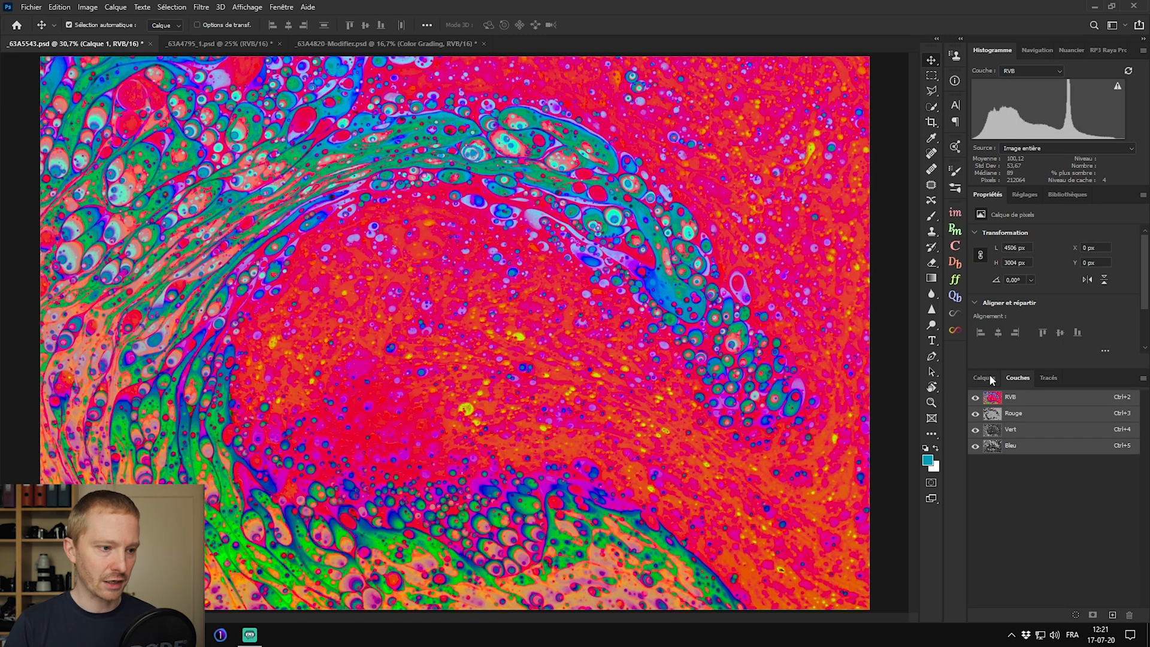
{"action": "left_click", "coordinate": [987, 378]}
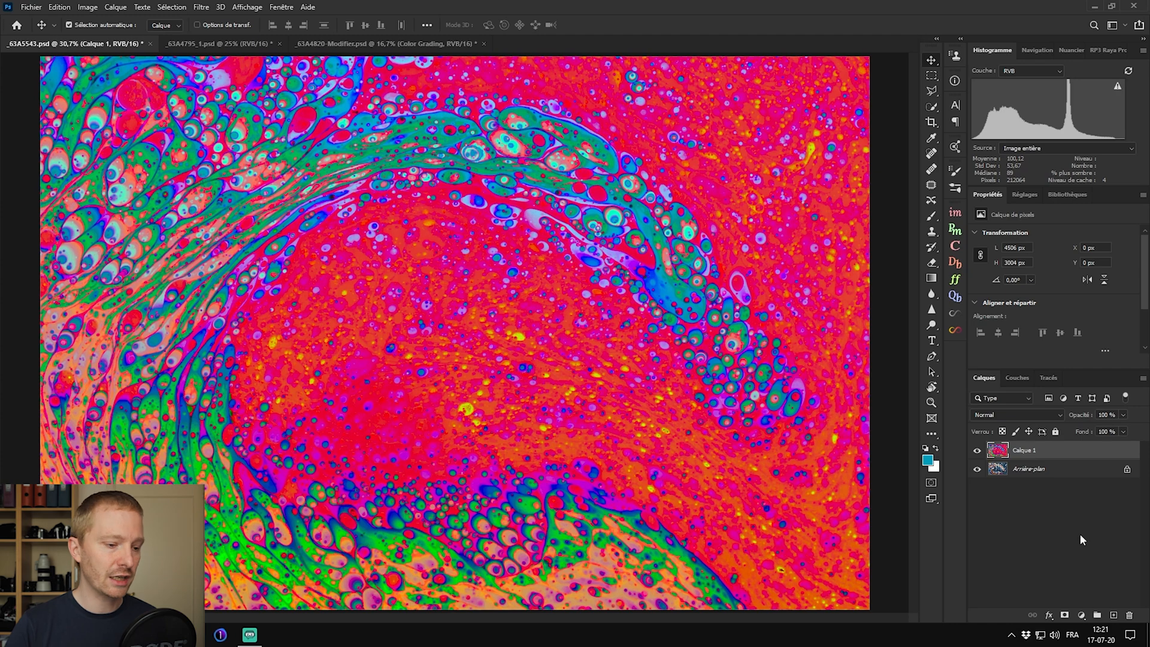
Step: Add a Teinte/Saturation adjustment layer and apply the merged image's Vert channel to its mask in Normal mode at 100% opacity
{"action": "left_click", "coordinate": [1082, 615]}
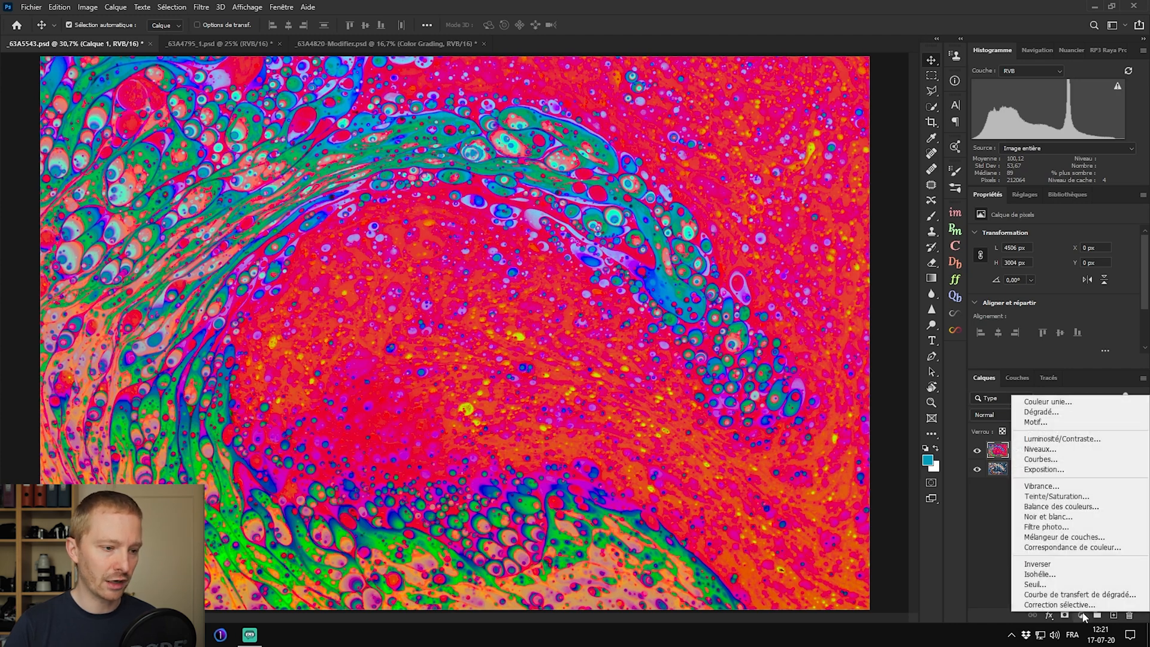
{"action": "left_click", "coordinate": [1082, 497]}
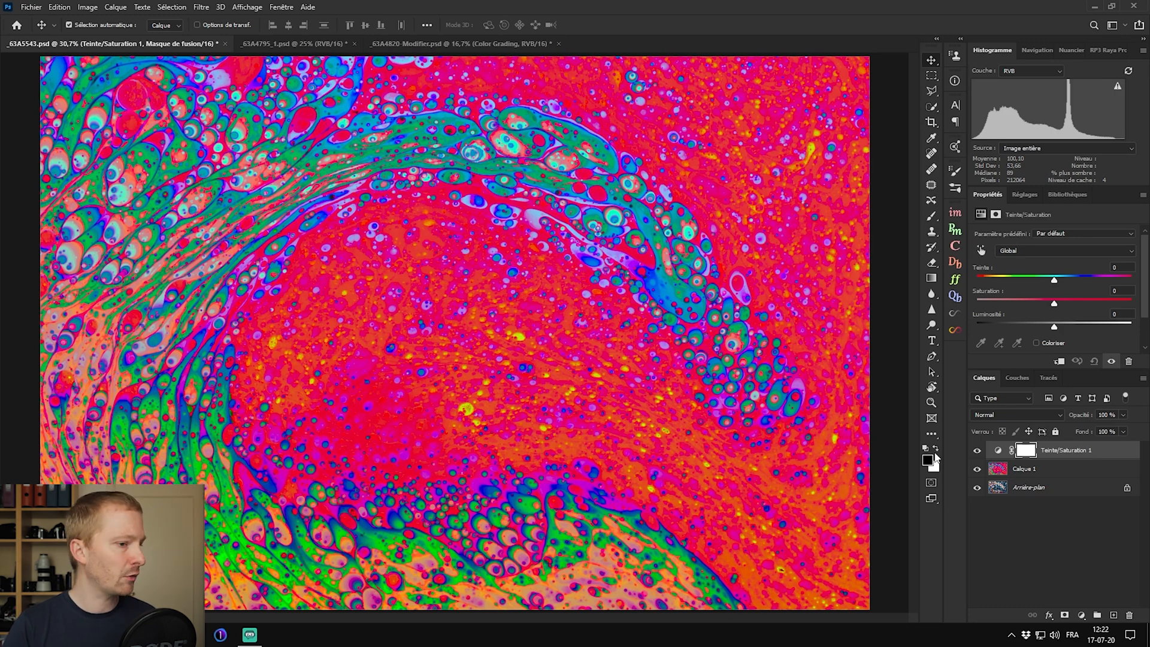
{"action": "left_click", "coordinate": [1026, 451]}
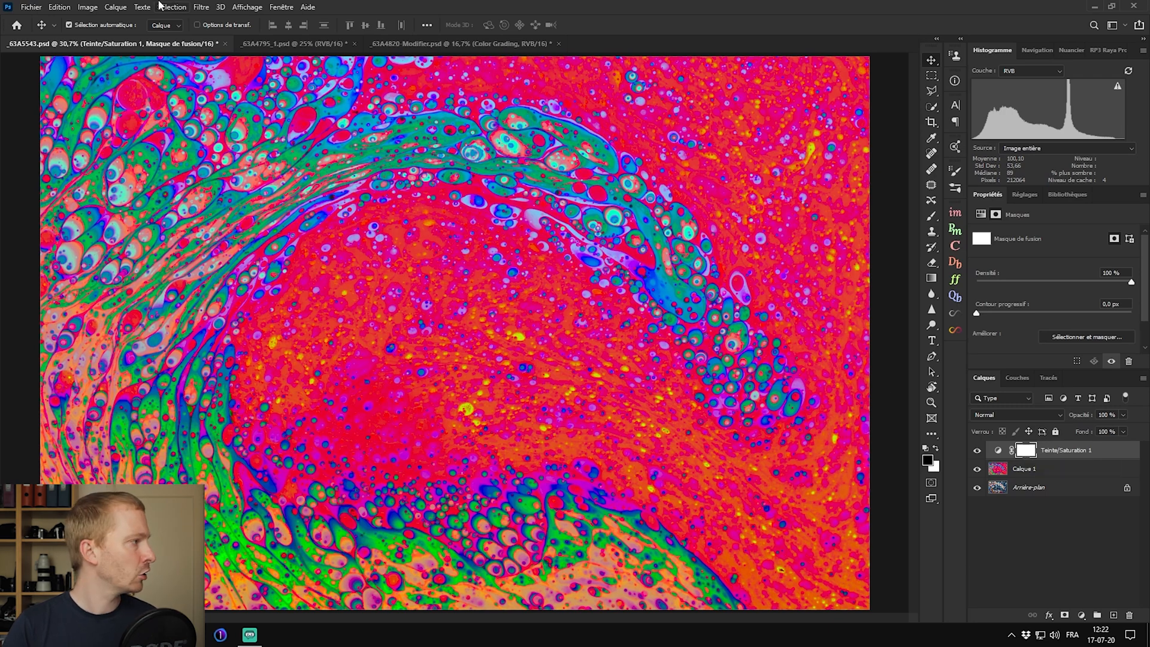
{"action": "left_click", "coordinate": [91, 7]}
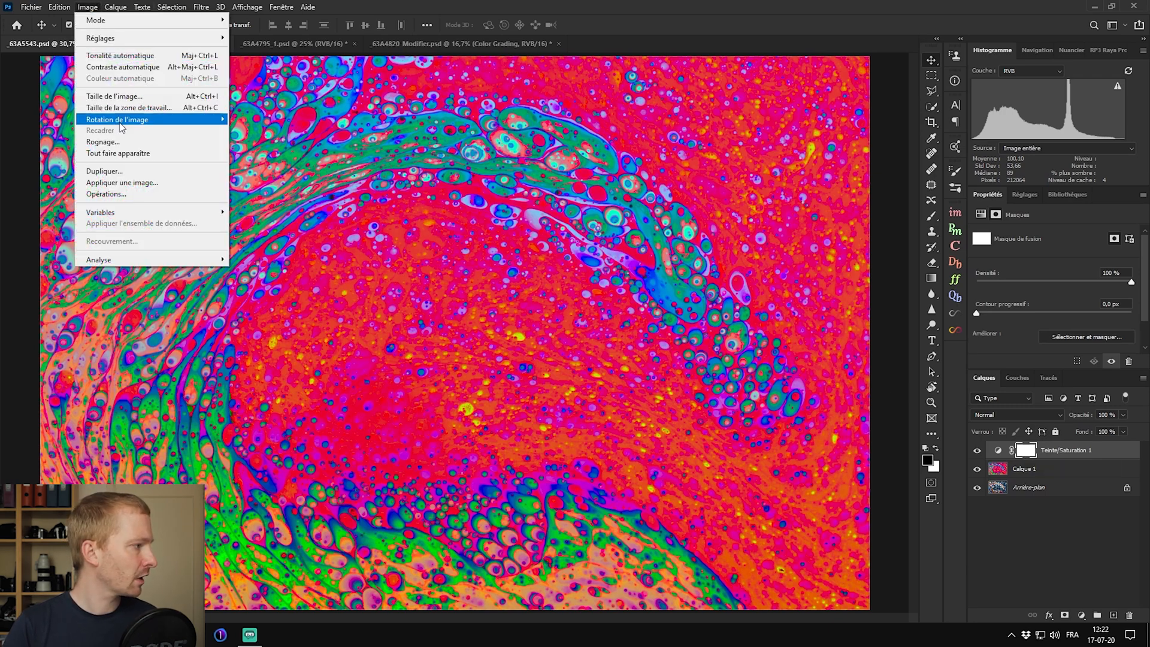
{"action": "left_click", "coordinate": [136, 183]}
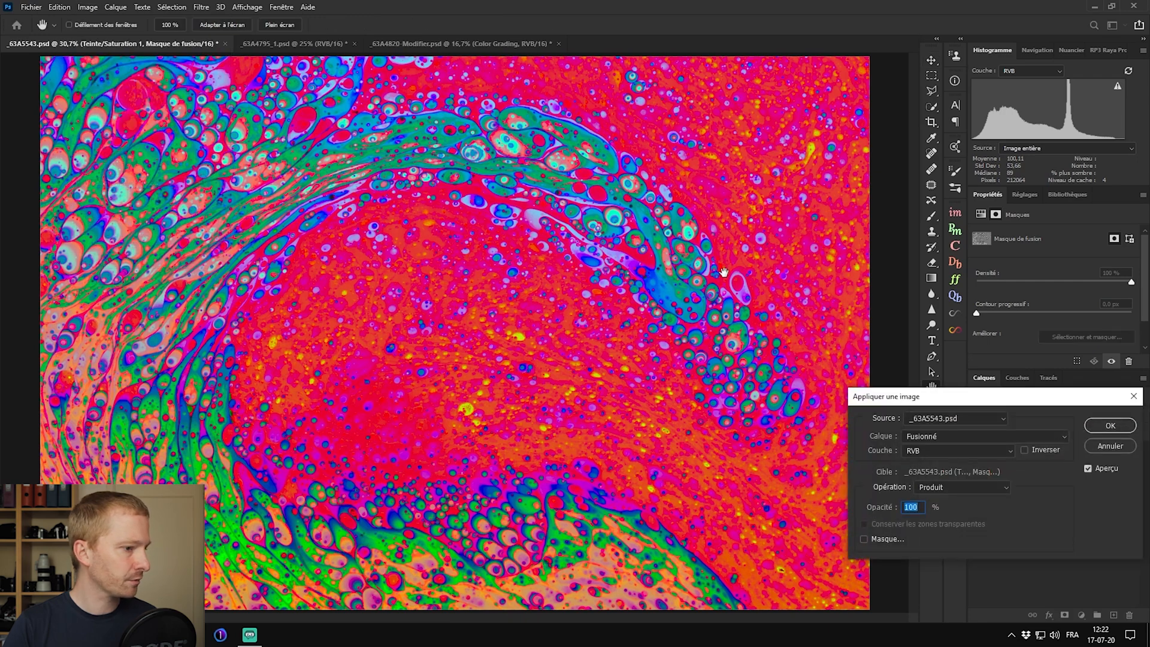
{"action": "left_click_drag", "start_coordinate": [906, 398], "coordinate": [467, 237]}
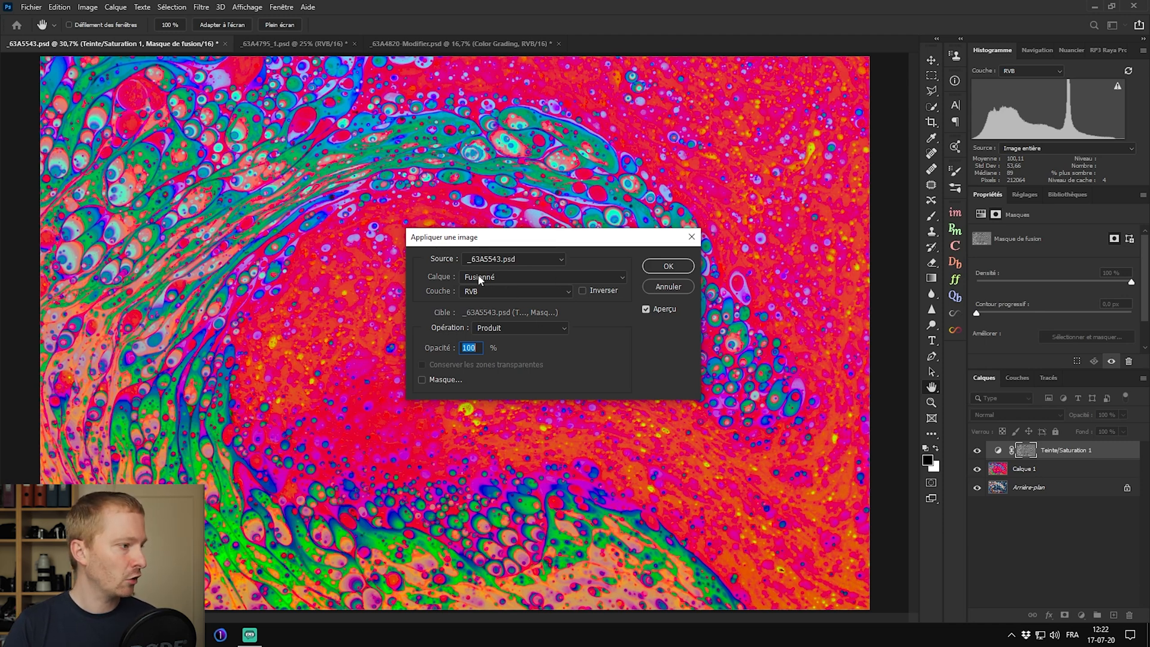
{"action": "left_click", "coordinate": [485, 291]}
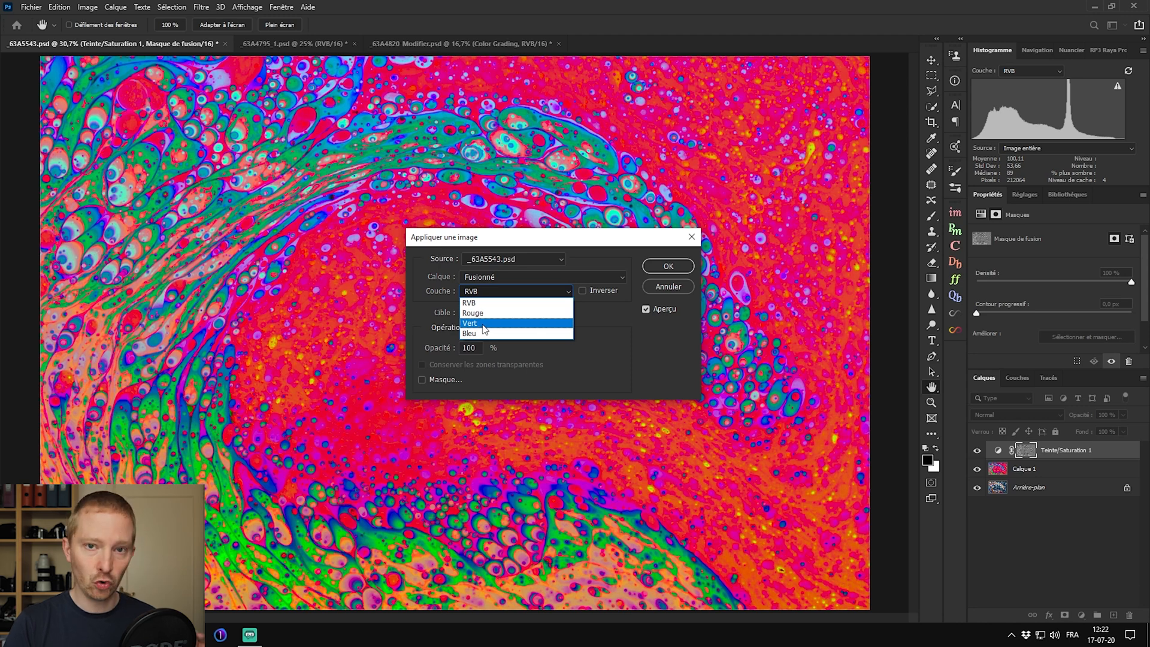
{"action": "left_click", "coordinate": [485, 328]}
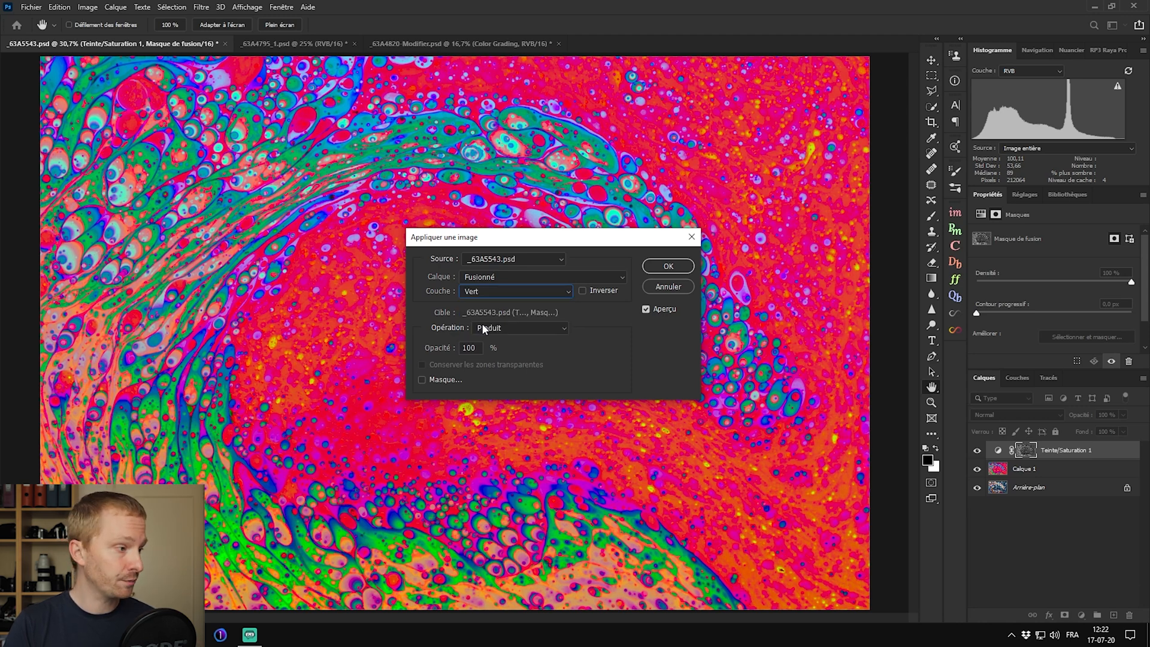
{"action": "left_click", "coordinate": [510, 326]}
{"action": "left_click", "coordinate": [508, 336]}
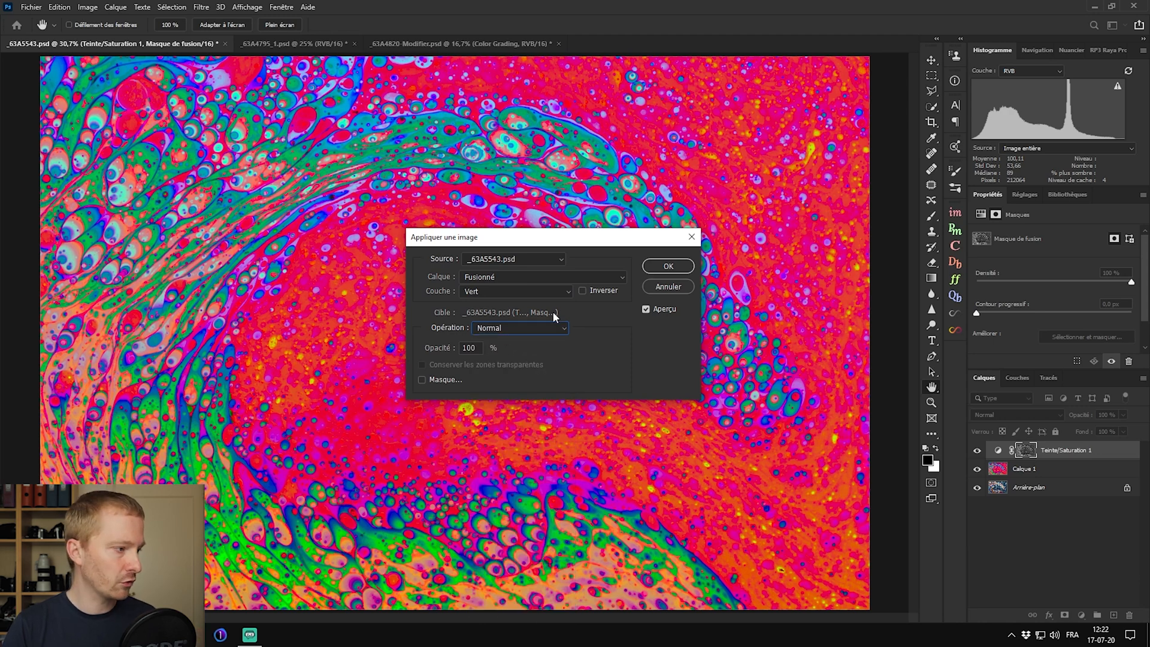
{"action": "left_click", "coordinate": [678, 270]}
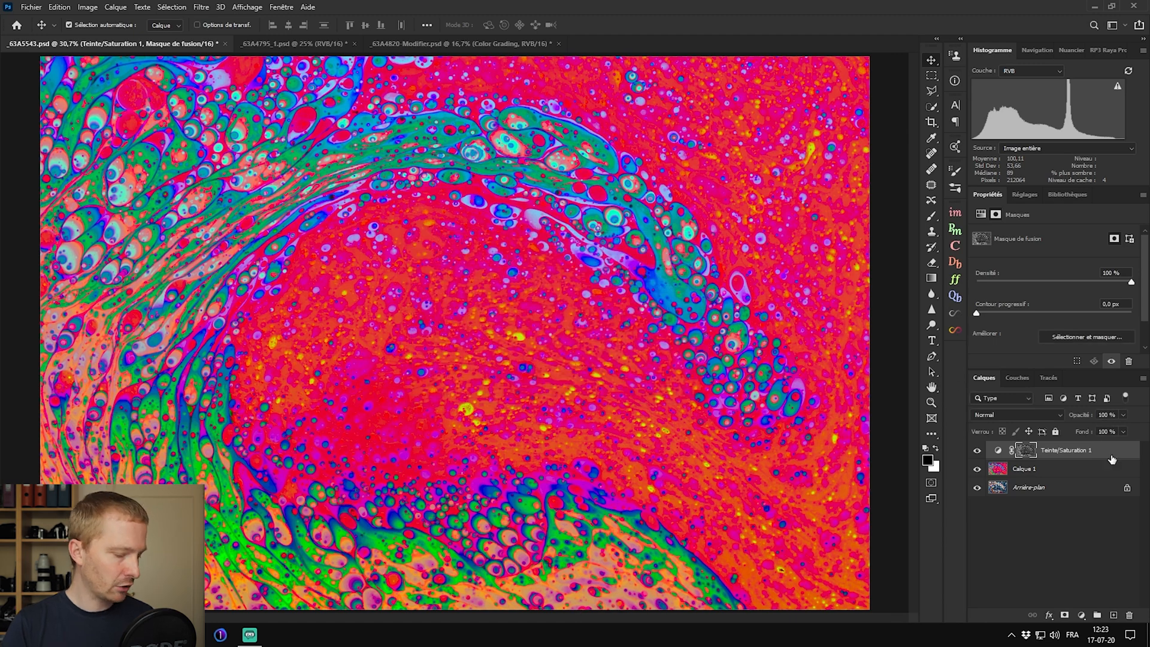
Step: Inspect the Teinte/Saturation 1 mask on its own, alternating with the filtered image, and return to the image view
{"action": "left_click", "coordinate": [1031, 448], "text": "alt"}
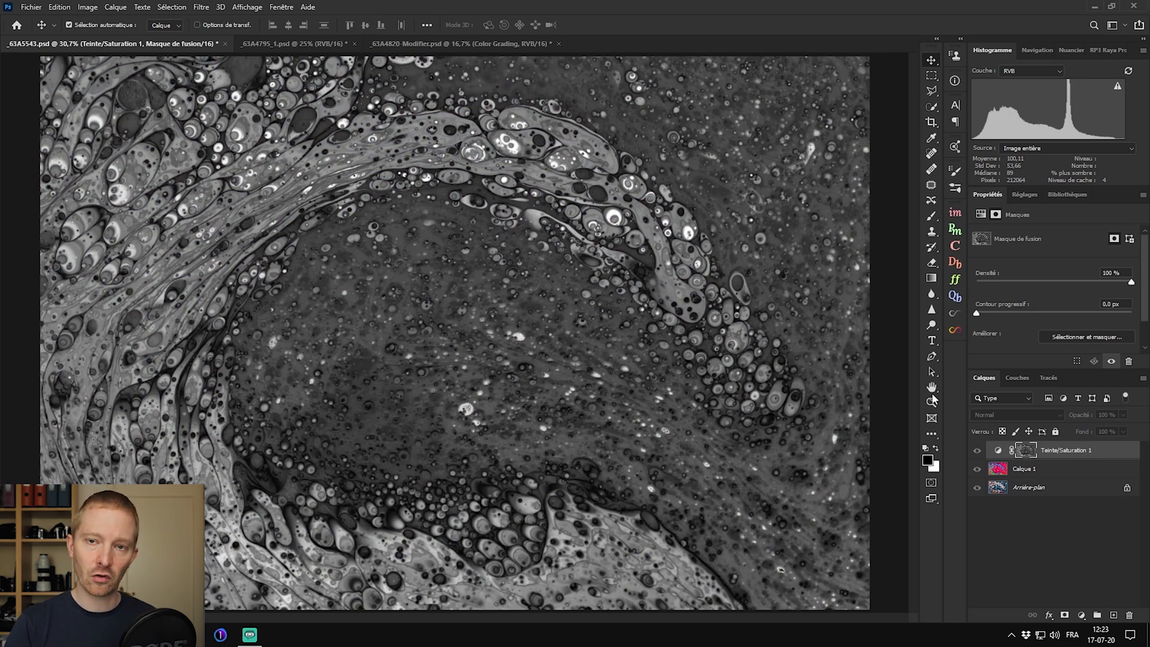
{"action": "left_click", "coordinate": [1026, 454], "text": "alt"}
{"action": "left_click", "coordinate": [1026, 453], "text": "alt"}
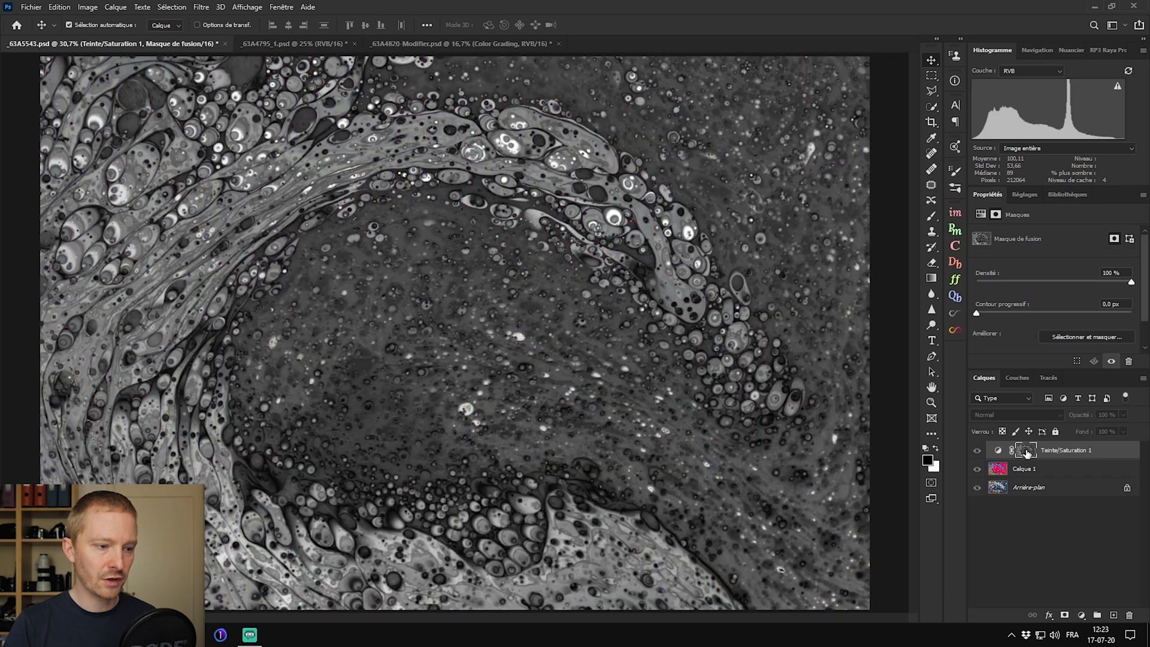
{"action": "left_click", "coordinate": [1025, 454], "text": "alt"}
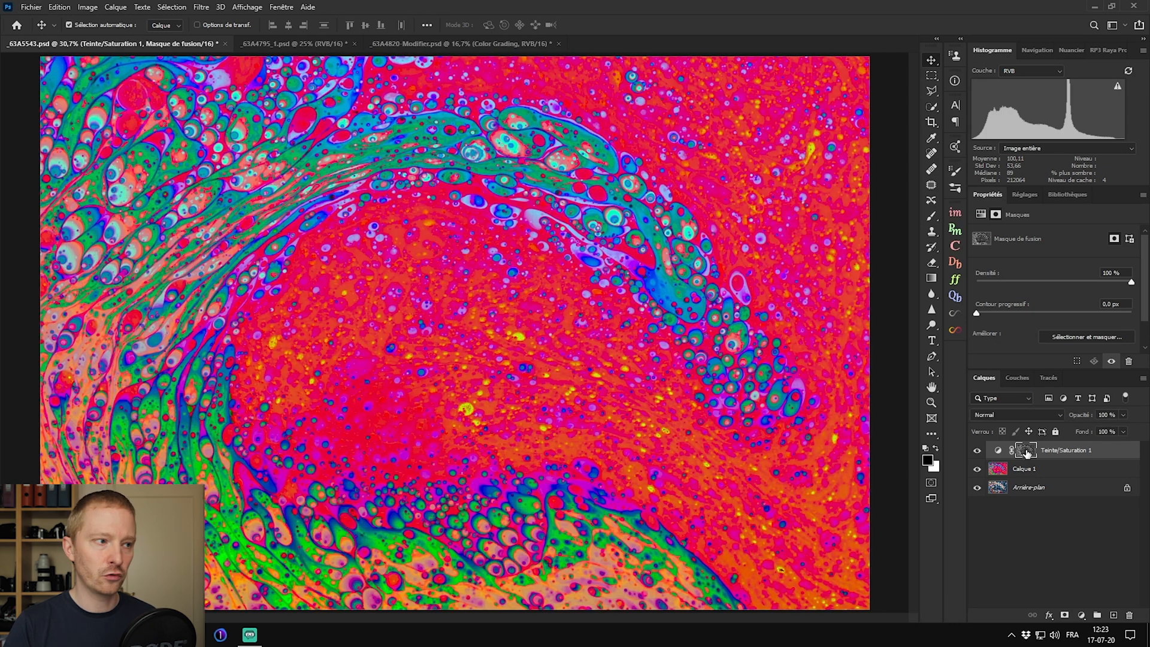
{"action": "left_click", "coordinate": [1026, 453], "text": "alt"}
{"action": "left_click", "coordinate": [1025, 453], "text": "alt"}
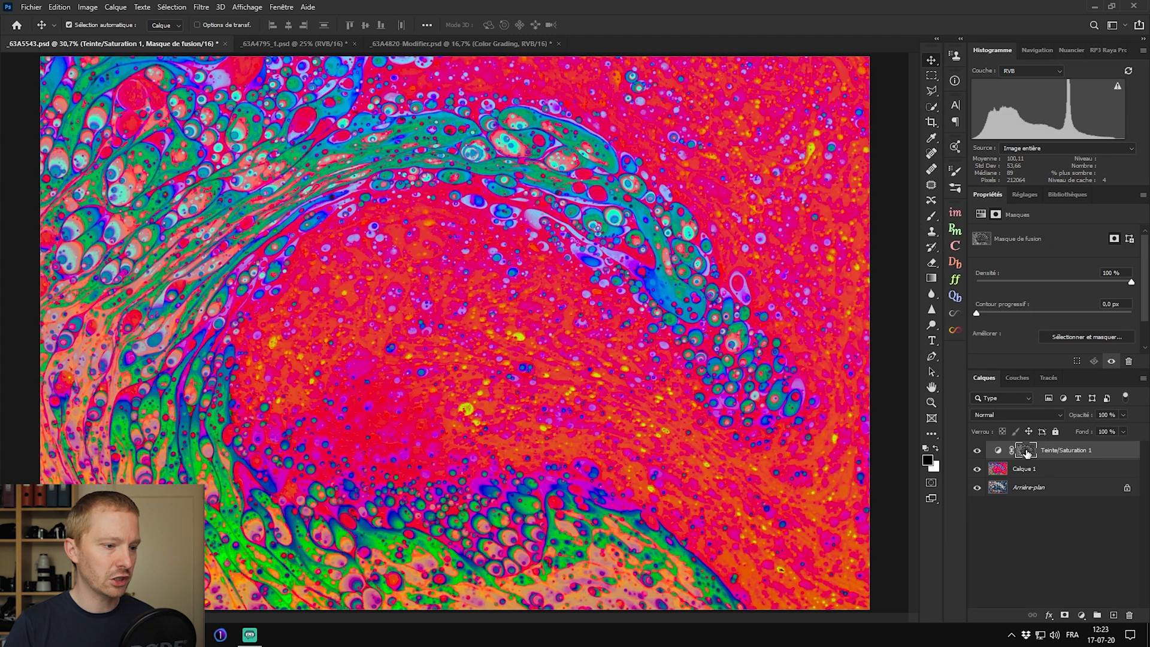
Step: Hide the filtered Calque 1 layer and raise the Teinte/Saturation 1 saturation to +31
{"action": "left_click", "coordinate": [977, 469]}
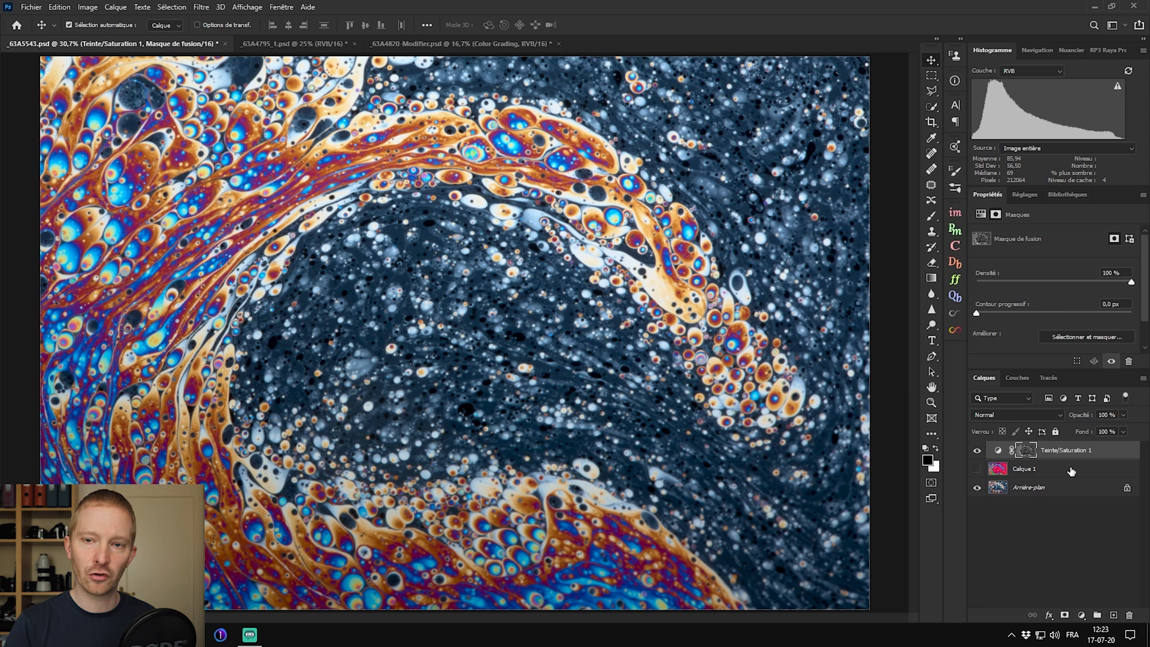
{"action": "left_click", "coordinate": [997, 450]}
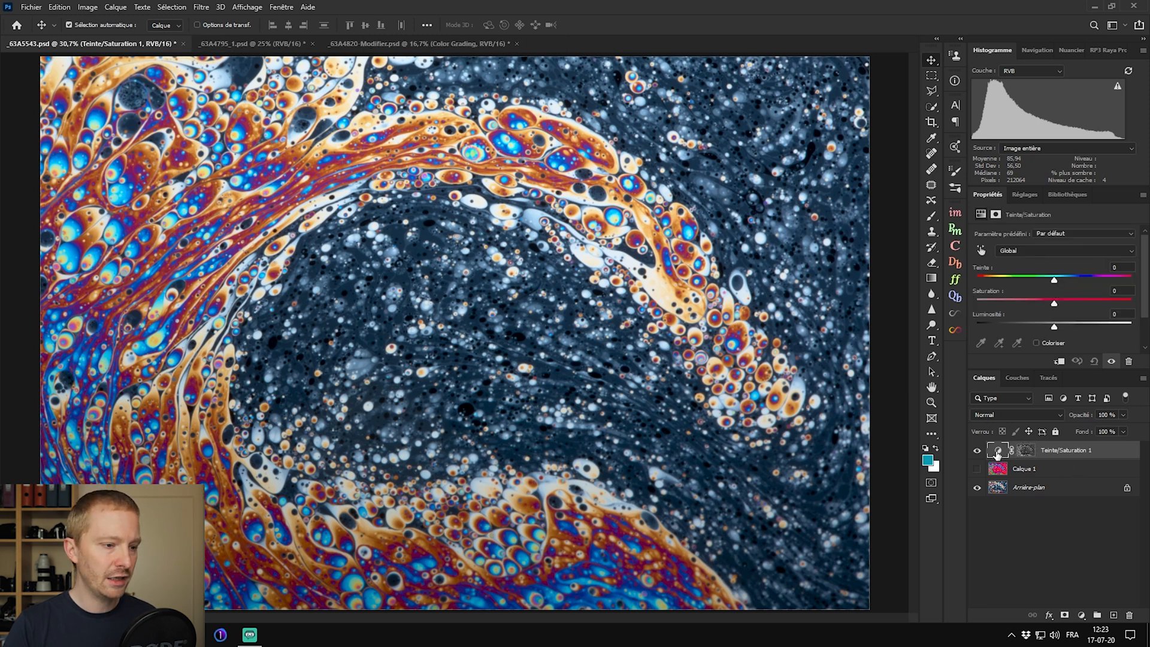
{"action": "mouse_move", "coordinate": [1055, 306]}
{"action": "left_mouse_down"}
{"action": "mouse_move", "coordinate": [1103, 304]}
{"action": "mouse_move", "coordinate": [1032, 303]}
{"action": "mouse_move", "coordinate": [1090, 302]}
{"action": "mouse_move", "coordinate": [1039, 303]}
{"action": "mouse_move", "coordinate": [1063, 303]}
{"action": "left_mouse_up"}
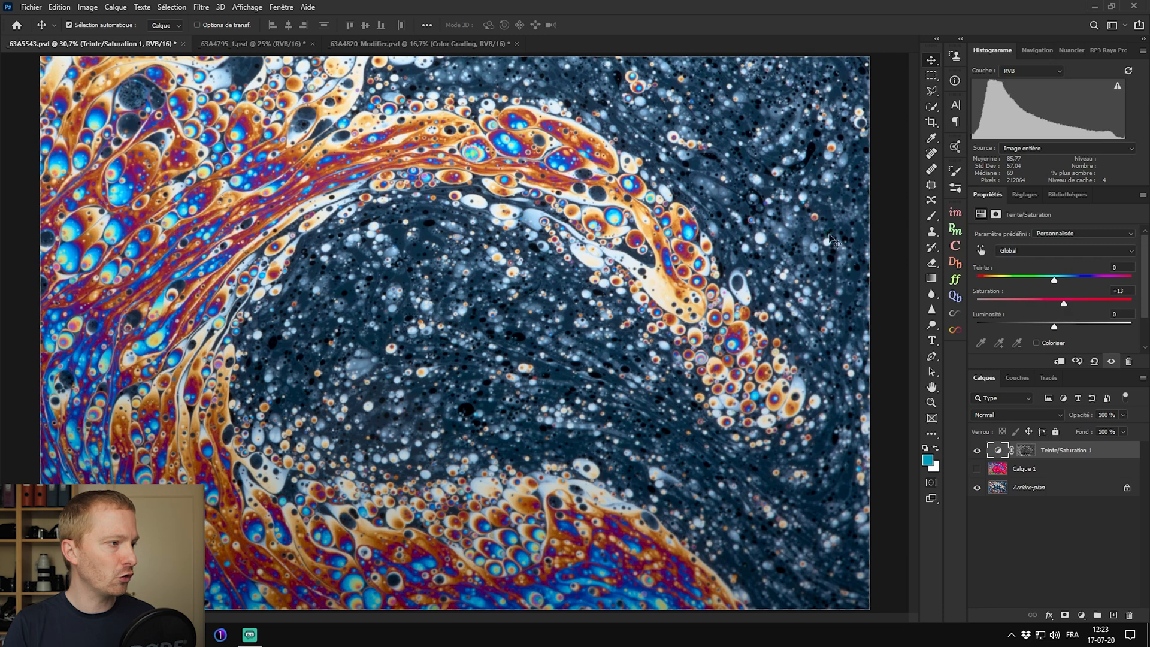
{"action": "left_click_drag", "start_coordinate": [1065, 303], "coordinate": [1080, 302]}
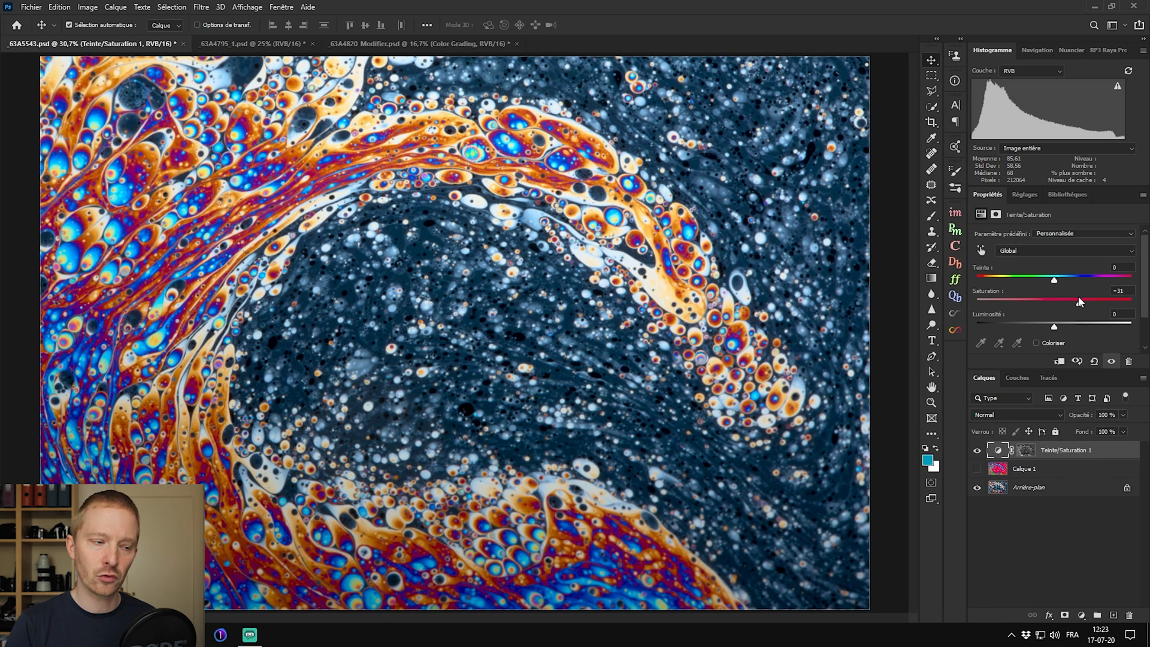
Step: Compare the Teinte/Saturation 1 mask with the photo, leaving the mask displayed alone
{"action": "left_click", "coordinate": [1025, 449], "text": "alt"}
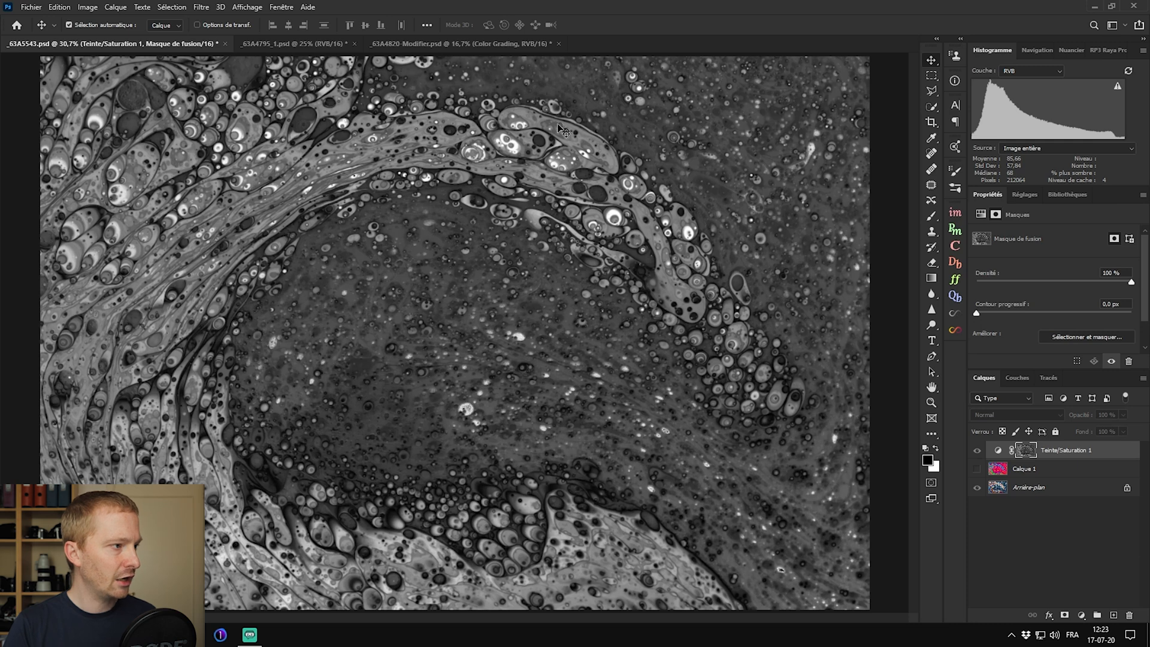
{"action": "left_click", "coordinate": [1024, 450], "text": "alt"}
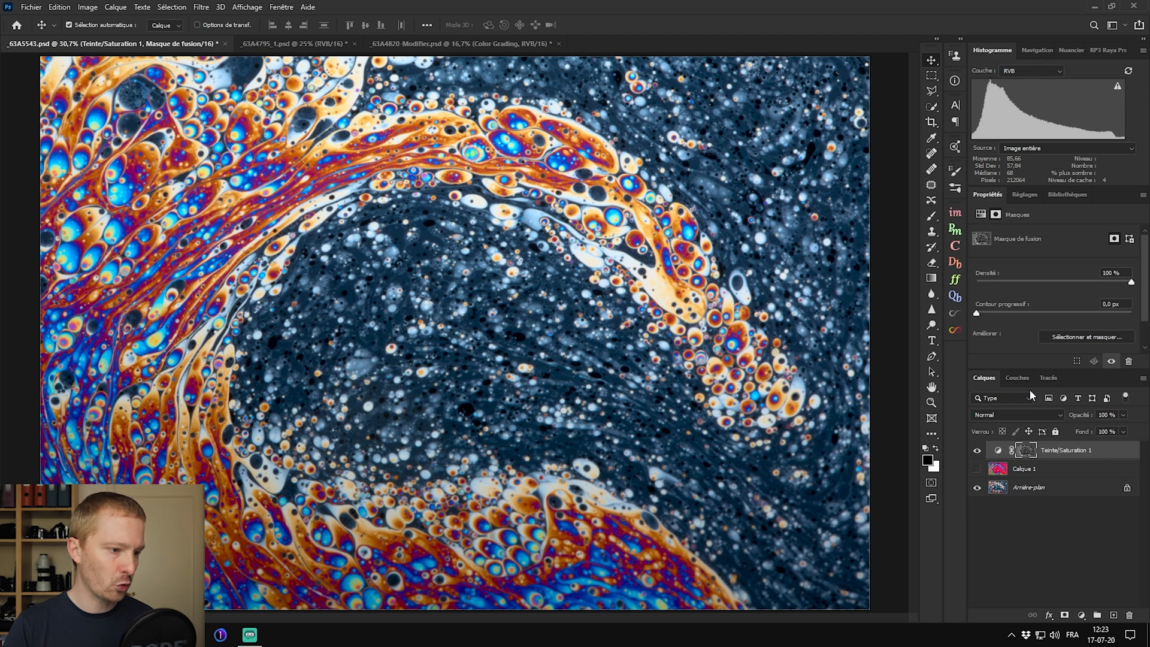
{"action": "left_click", "coordinate": [1025, 453], "text": "alt"}
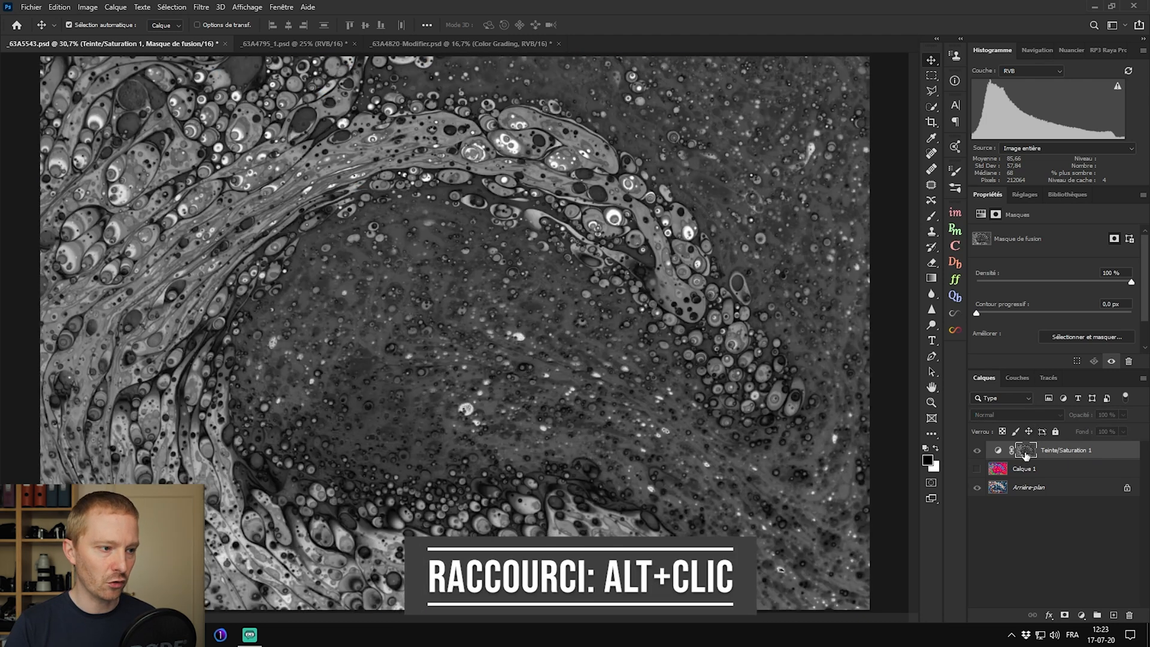
Step: Darken the displayed mask with Niveaux, setting the input black level to 48 and the midtones to 0,79
{"action": "left_click", "coordinate": [82, 7]}
{"action": "mouse_move", "coordinate": [105, 38]}
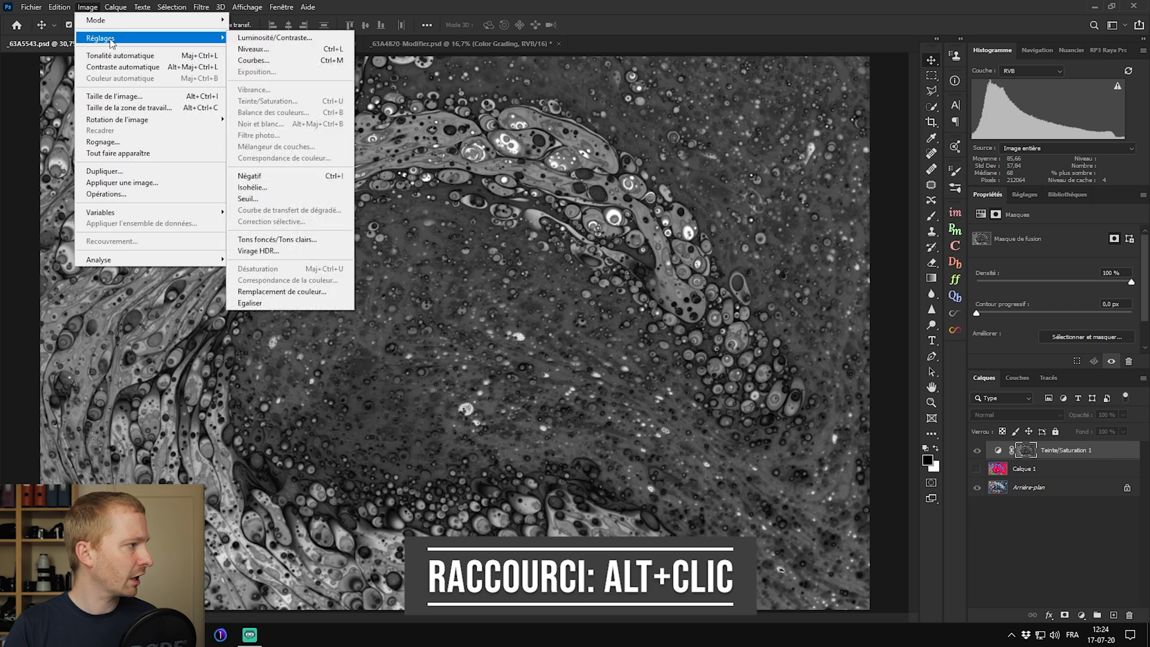
{"action": "left_click", "coordinate": [306, 49]}
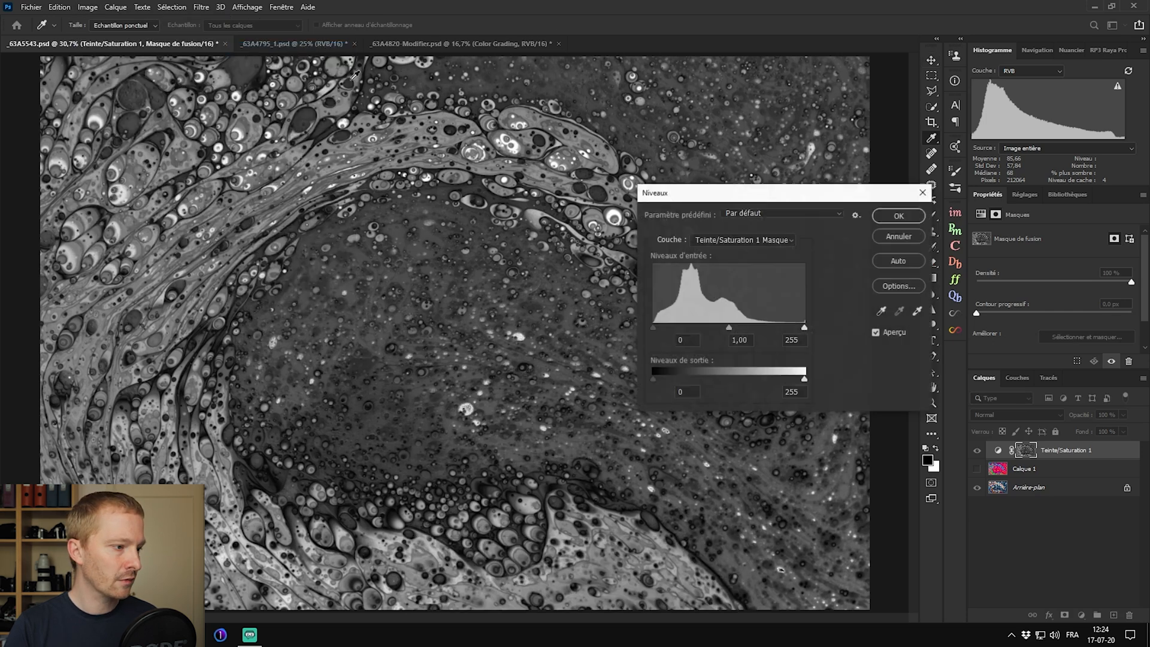
{"action": "left_click_drag", "start_coordinate": [747, 196], "coordinate": [439, 299]}
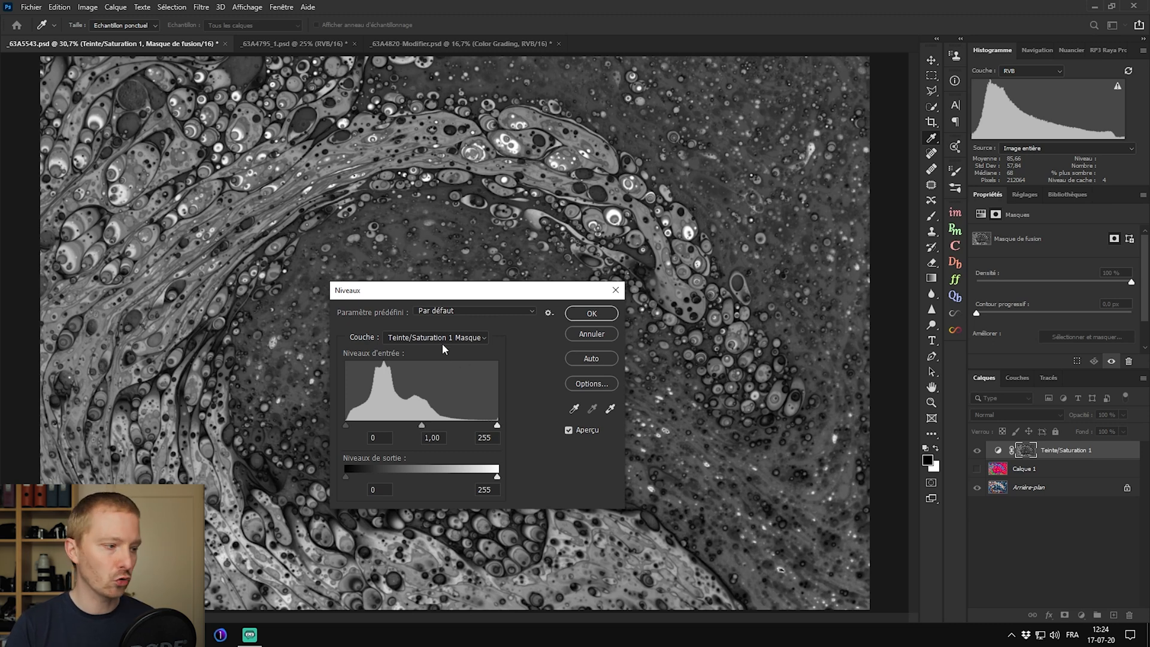
{"action": "left_click_drag", "start_coordinate": [423, 427], "coordinate": [441, 422]}
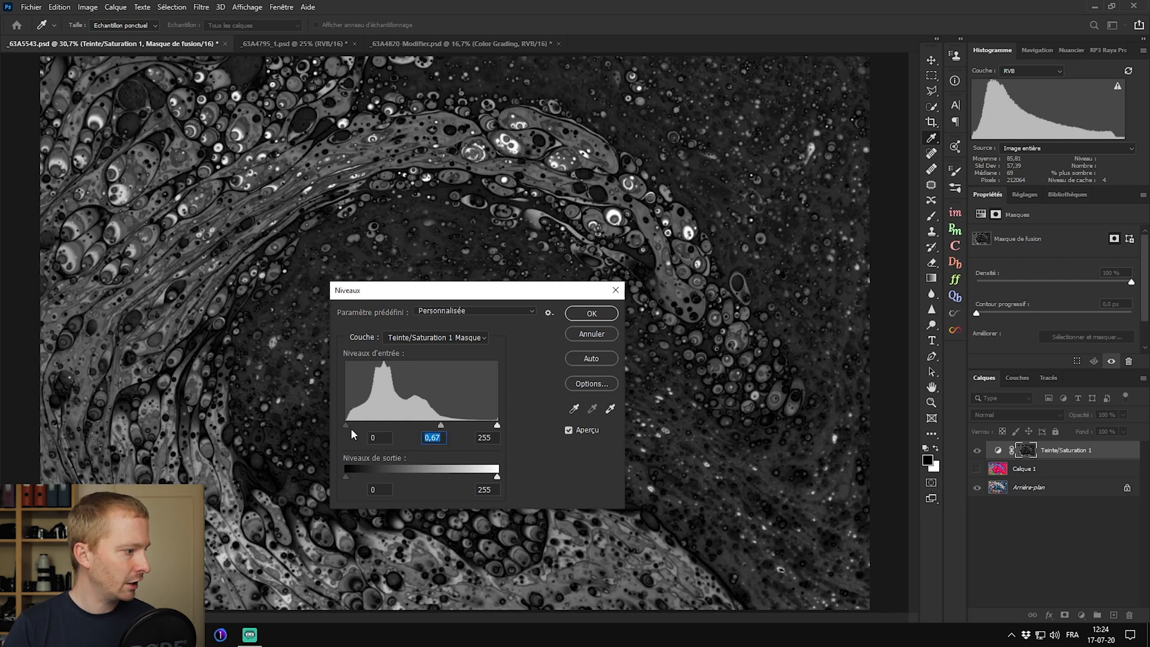
{"action": "left_click_drag", "start_coordinate": [349, 424], "coordinate": [371, 430]}
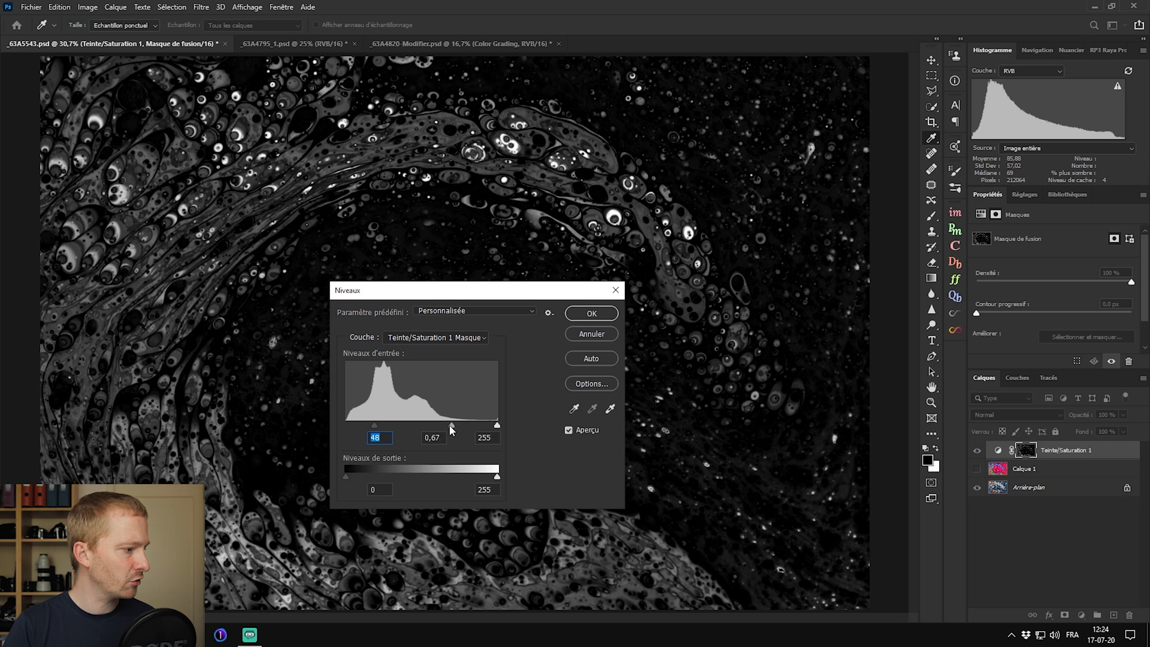
{"action": "left_click_drag", "start_coordinate": [456, 425], "coordinate": [444, 426]}
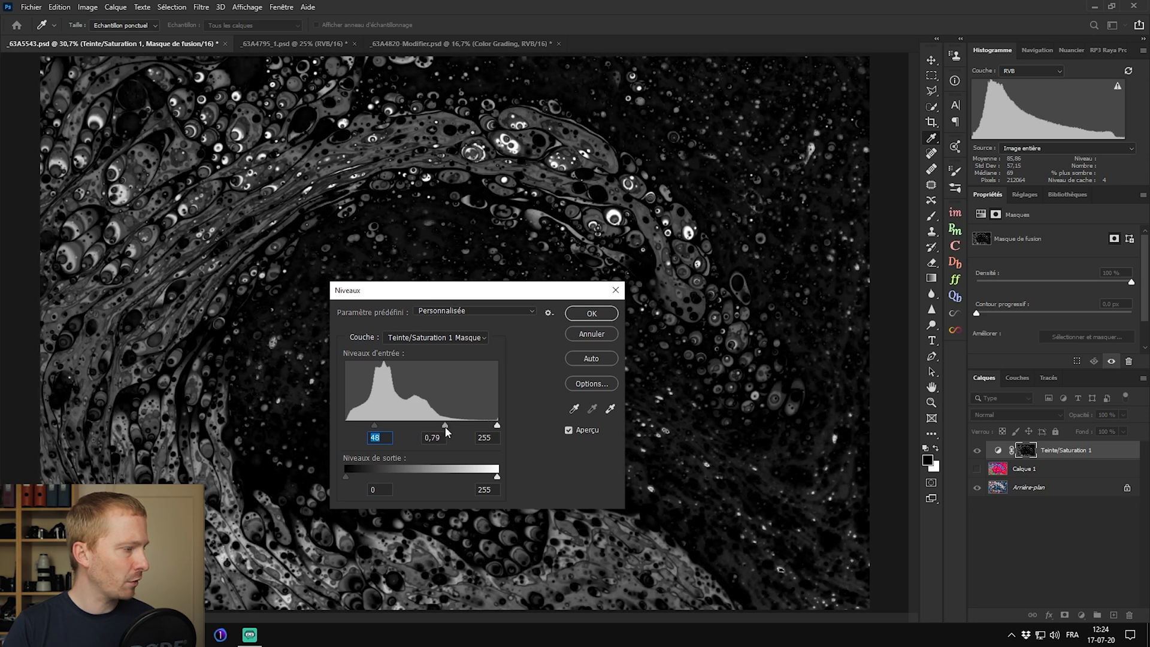
{"action": "key", "text": "Tab"}
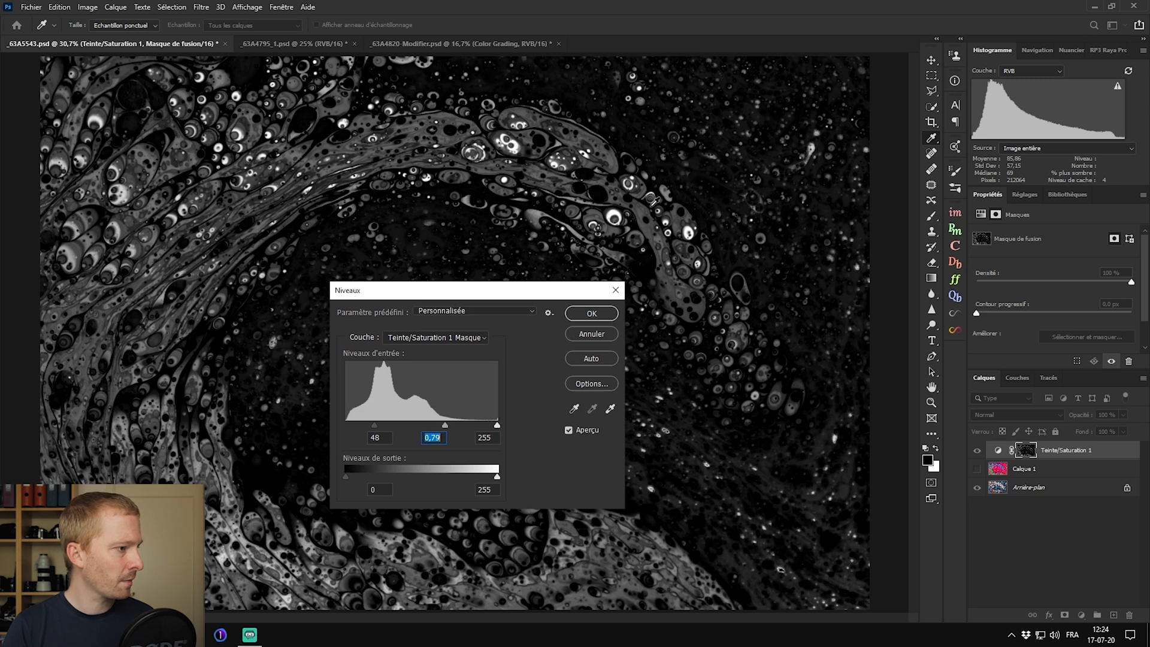
{"action": "left_click", "coordinate": [589, 312]}
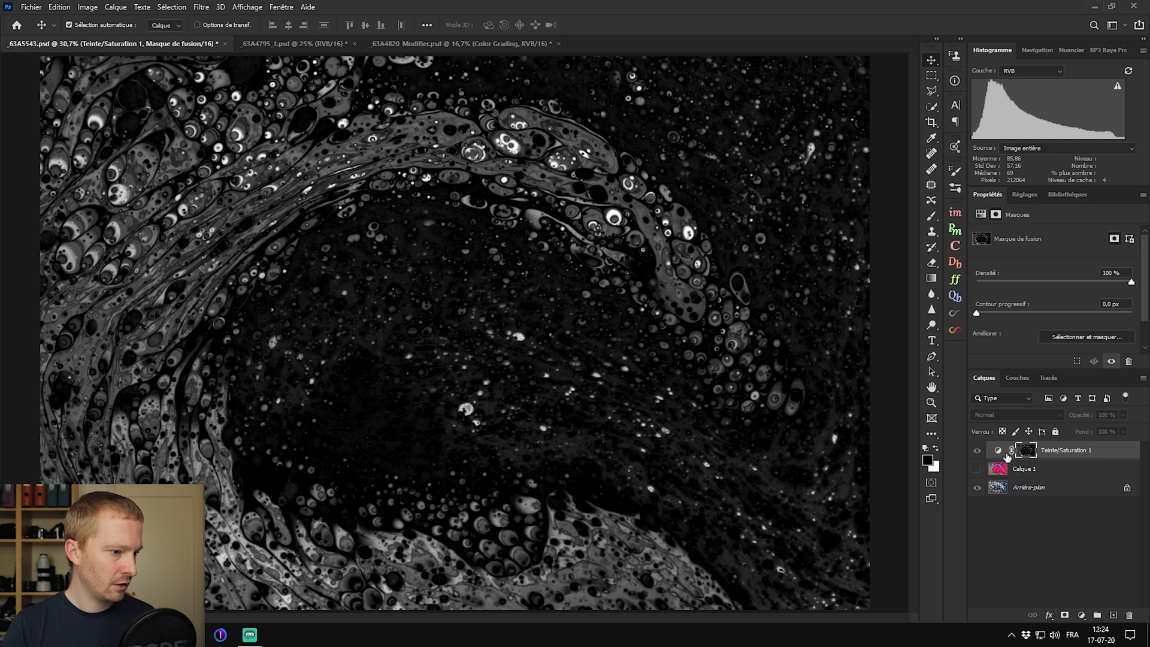
Step: Return to the photo view and set the Teinte/Saturation 1 saturation to +24
{"action": "left_click", "coordinate": [1031, 453], "text": "alt"}
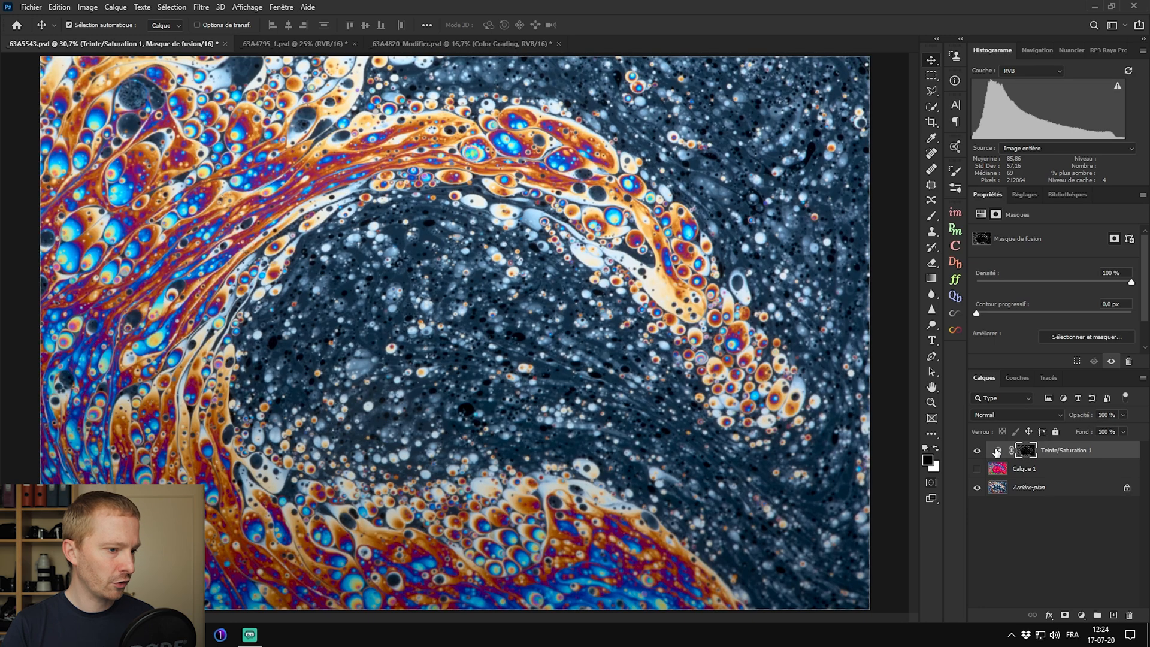
{"action": "left_click", "coordinate": [997, 450]}
{"action": "mouse_move", "coordinate": [1074, 305]}
{"action": "left_mouse_down"}
{"action": "mouse_move", "coordinate": [1097, 300]}
{"action": "mouse_move", "coordinate": [988, 300]}
{"action": "mouse_move", "coordinate": [1110, 299]}
{"action": "mouse_move", "coordinate": [1062, 301]}
{"action": "left_mouse_up"}
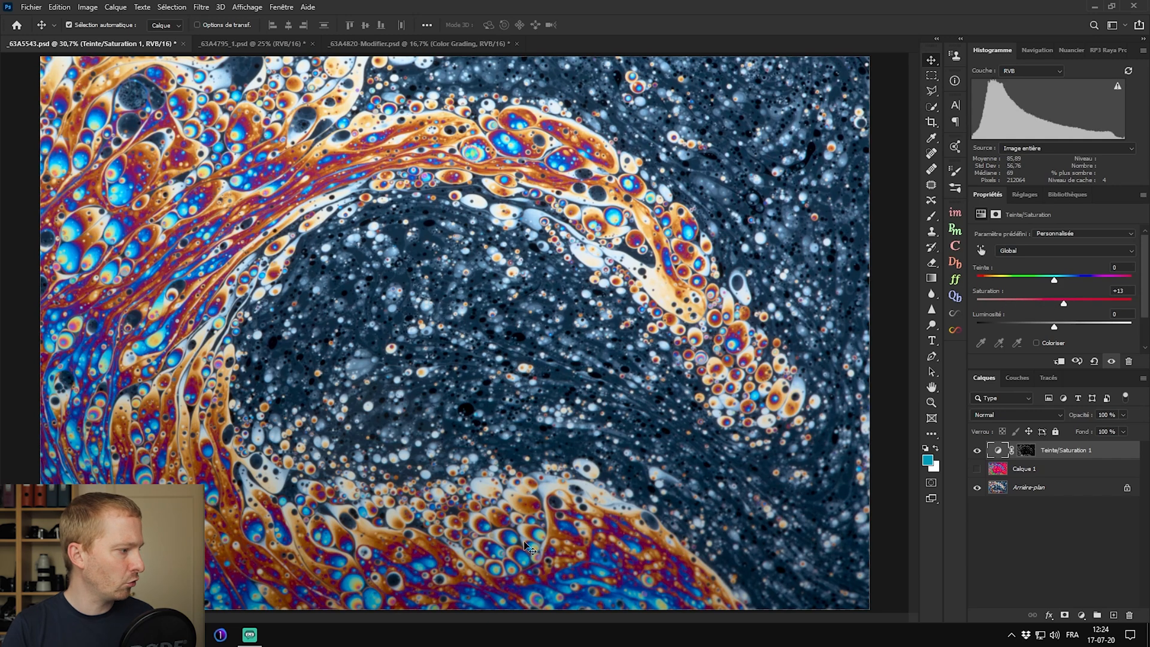
{"action": "mouse_move", "coordinate": [1062, 306]}
{"action": "left_mouse_down"}
{"action": "mouse_move", "coordinate": [1078, 306]}
{"action": "mouse_move", "coordinate": [1032, 307]}
{"action": "mouse_move", "coordinate": [1099, 307]}
{"action": "mouse_move", "coordinate": [1022, 311]}
{"action": "mouse_move", "coordinate": [1073, 307]}
{"action": "left_mouse_up"}
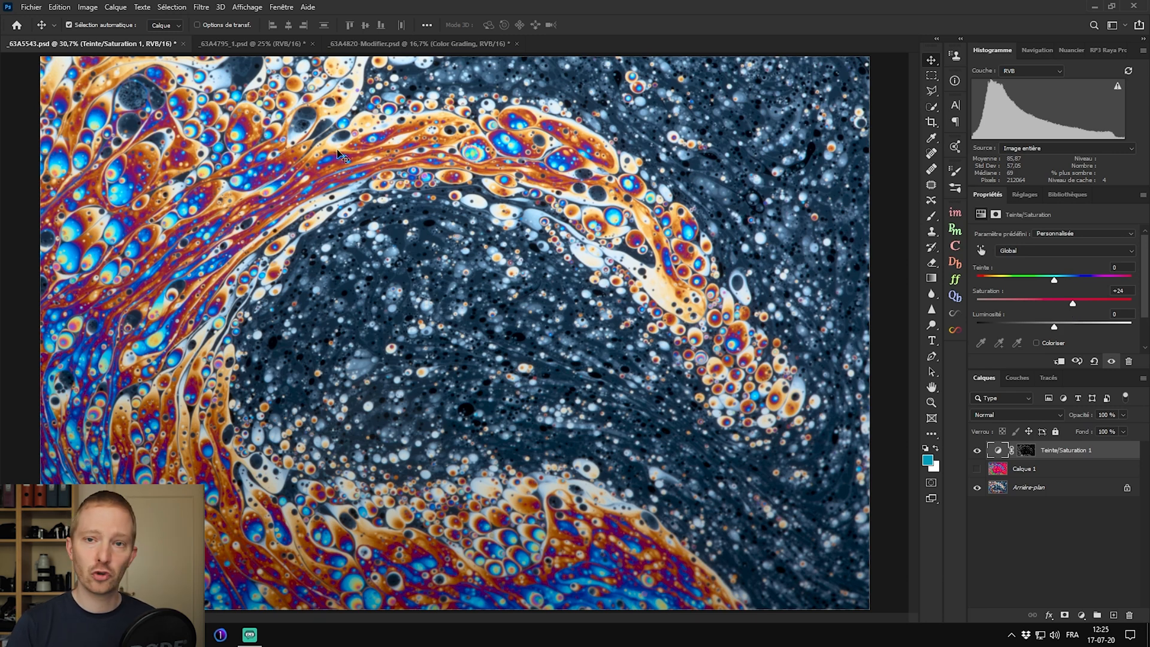
Step: Switch to the _63A4795_1.psd document and add a Teinte/Saturation adjustment layer above its background
{"action": "left_click", "coordinate": [249, 44]}
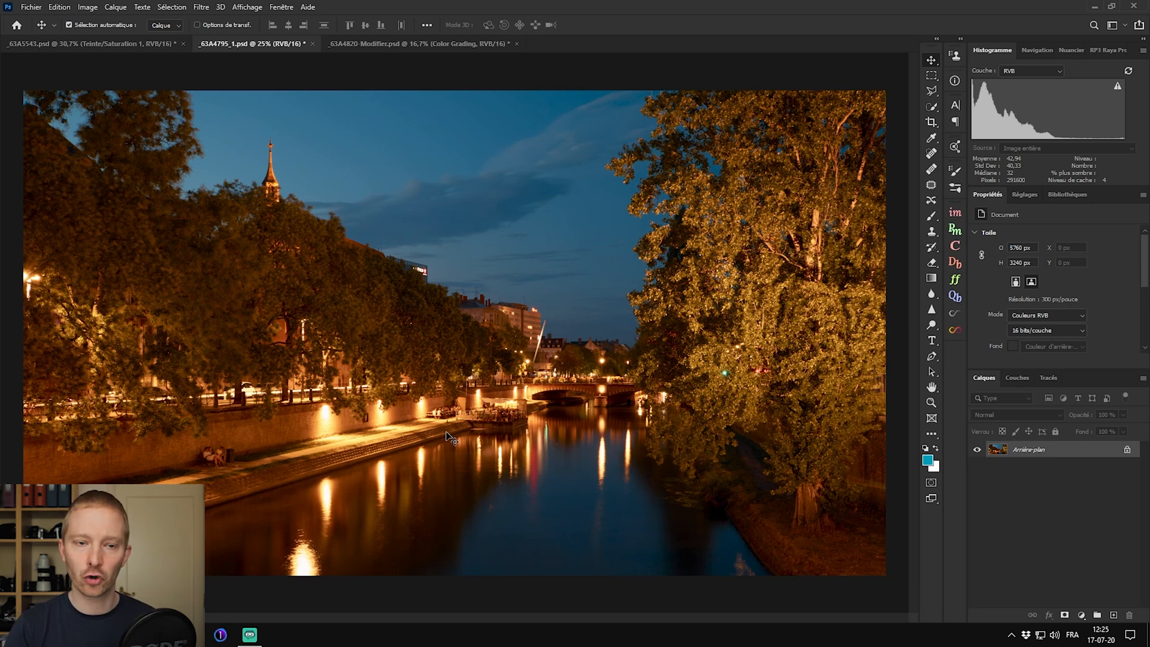
{"action": "left_click", "coordinate": [1081, 615]}
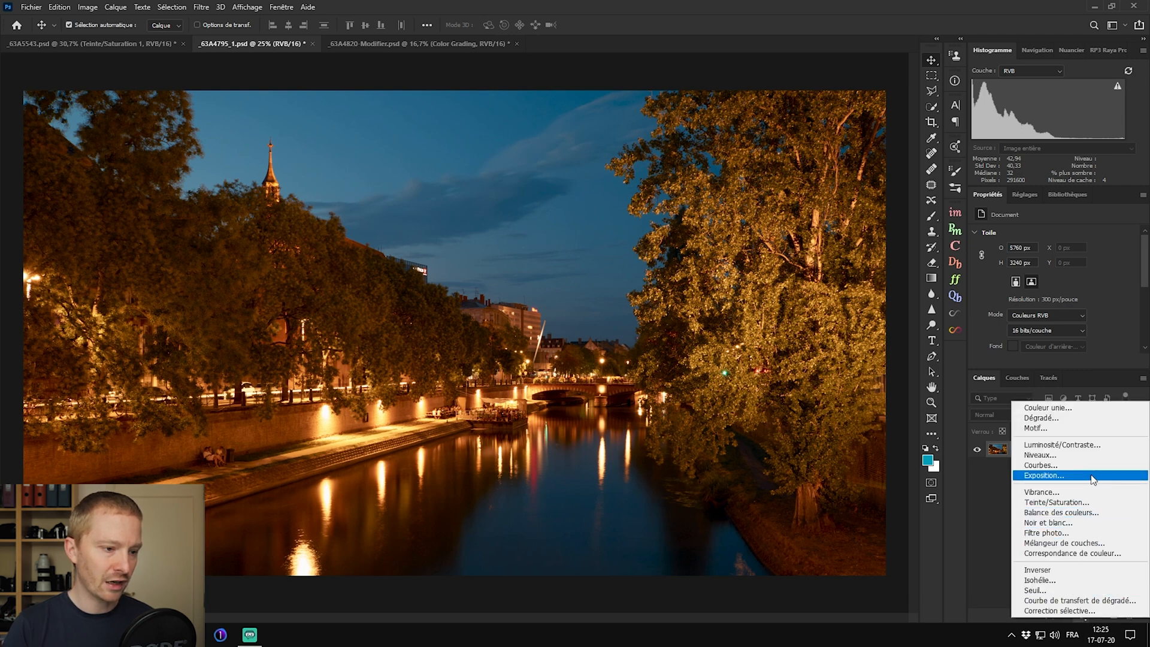
{"action": "left_click", "coordinate": [1086, 502]}
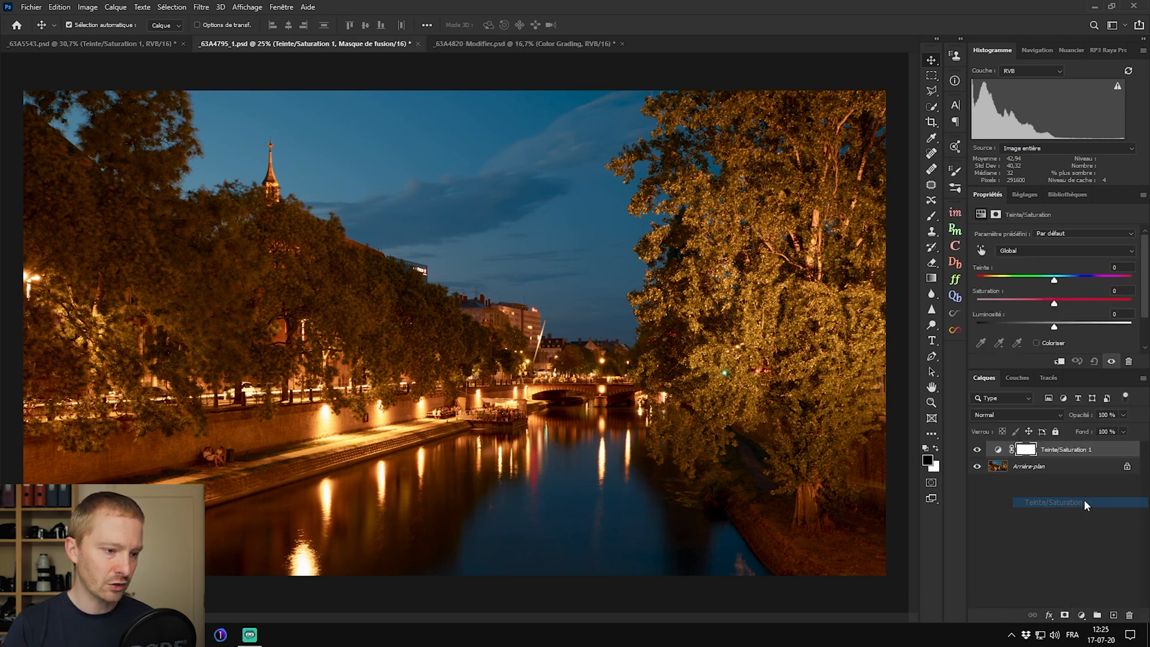
Step: Try lowering the Jaunes saturation to -50 with on-image adjustment, and delete the Teinte/Saturation 1 layer
{"action": "left_click", "coordinate": [982, 250]}
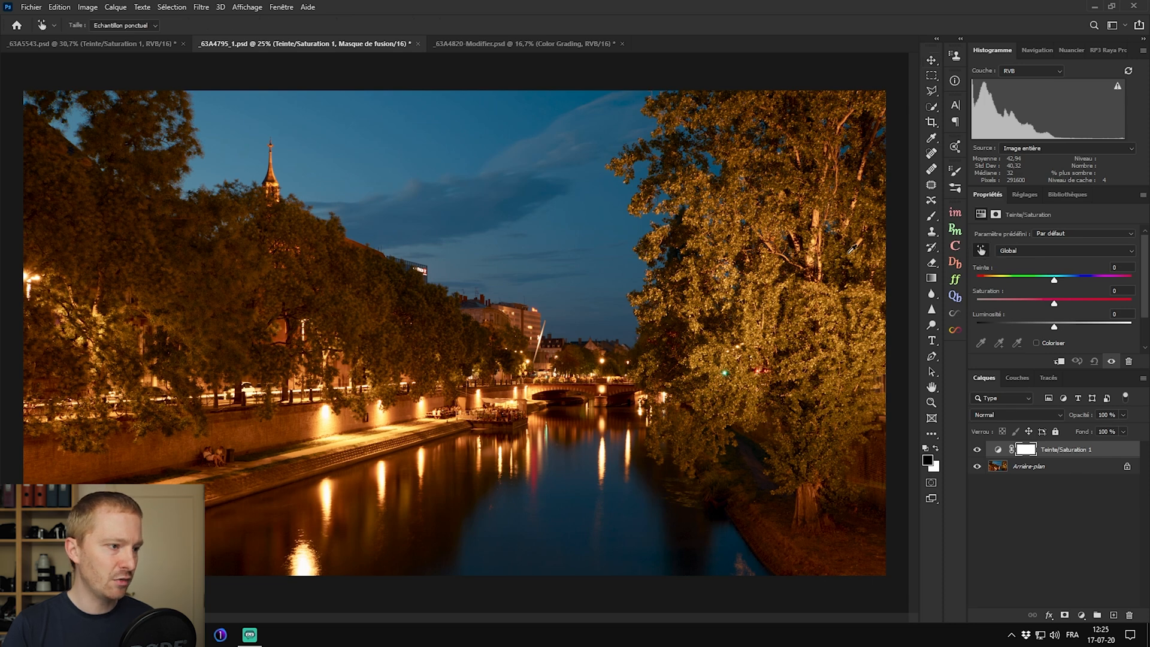
{"action": "left_click_drag", "start_coordinate": [810, 486], "coordinate": [752, 492]}
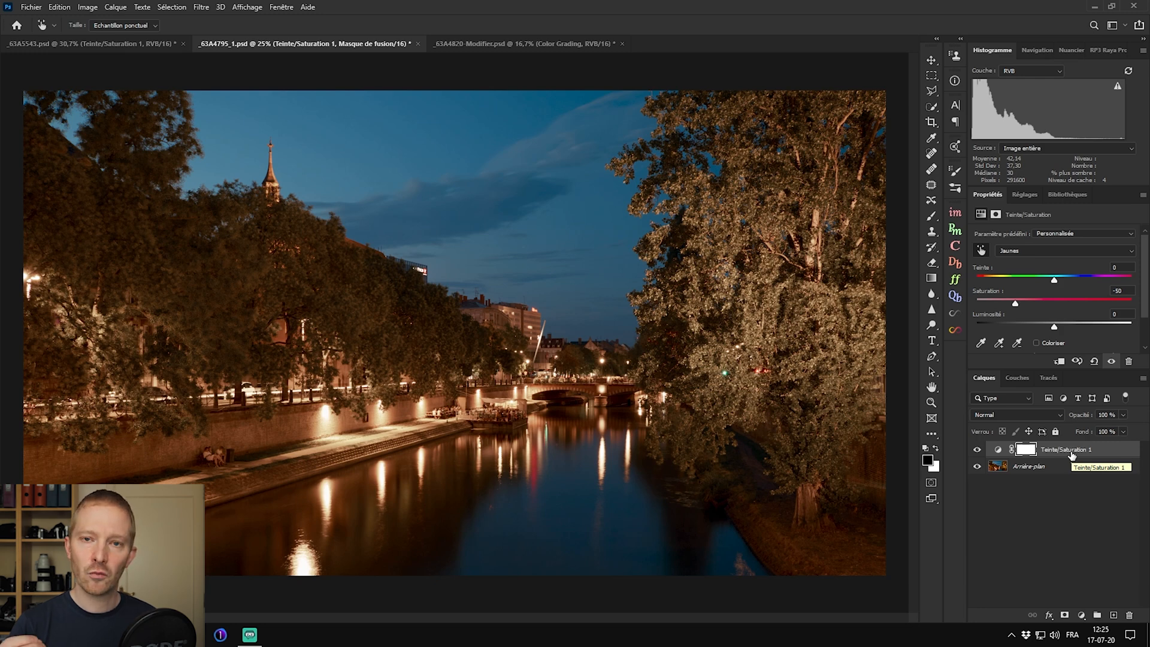
{"action": "left_click_drag", "start_coordinate": [1072, 455], "coordinate": [1129, 614]}
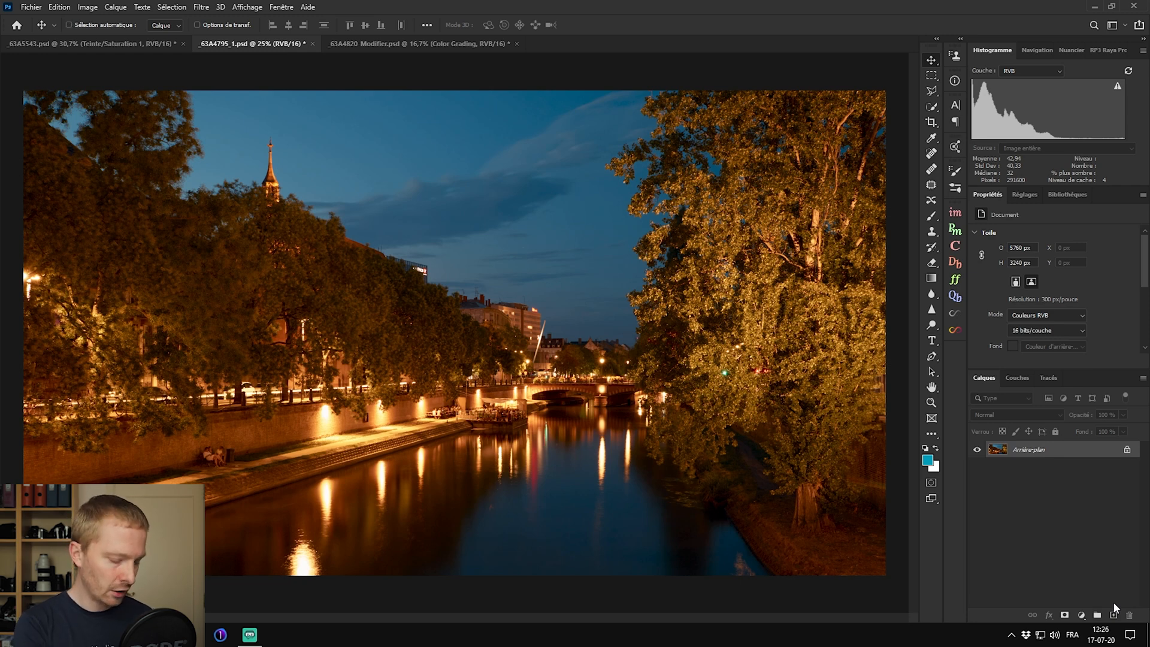
Step: Create a merged copy layer above the background and apply the TSL/TSI filter with RVB input and TSI output
{"action": "key", "text": "ctrl+shift+alt+e"}
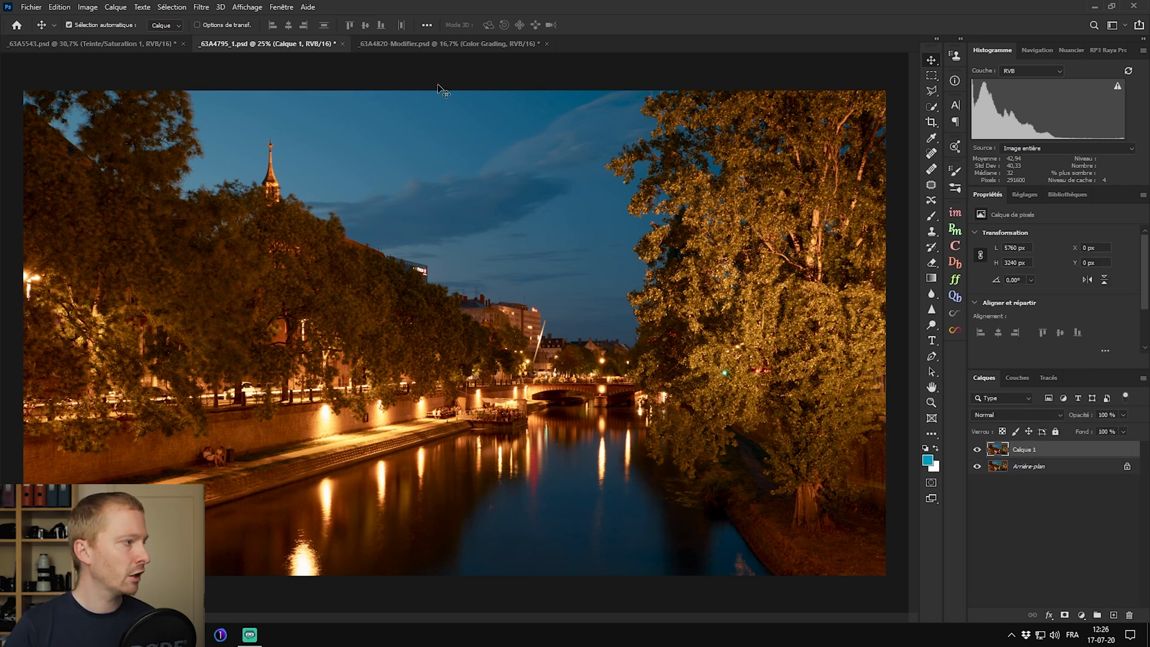
{"action": "left_click", "coordinate": [127, 7]}
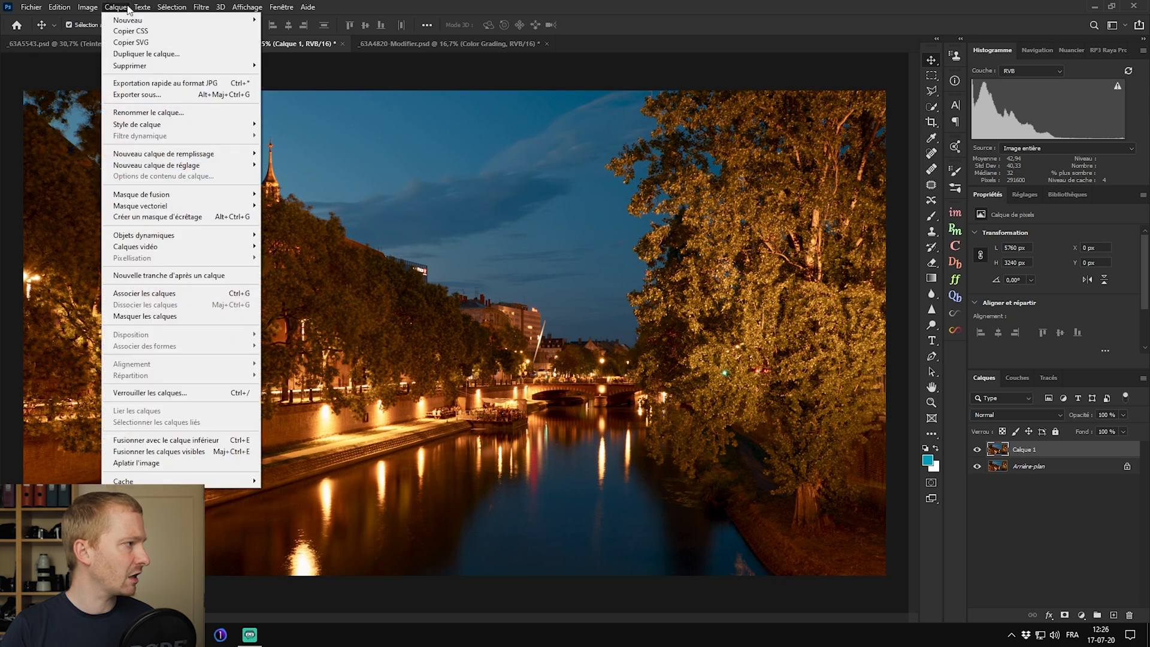
{"action": "mouse_move", "coordinate": [201, 7]}
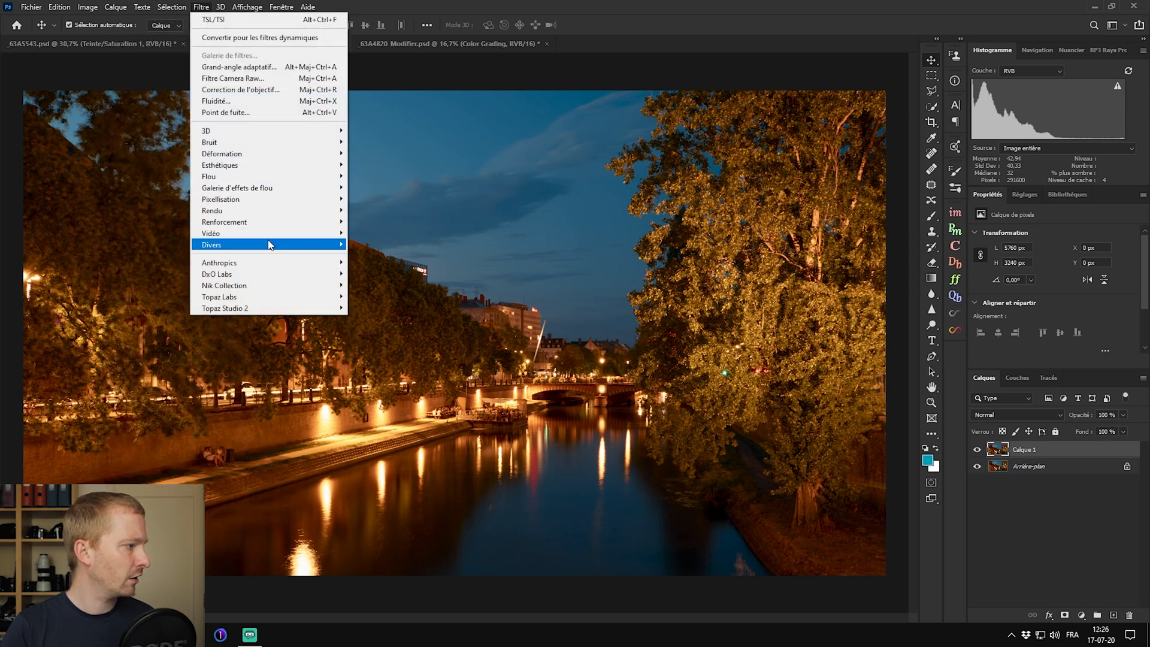
{"action": "mouse_move", "coordinate": [269, 244]}
{"action": "left_click", "coordinate": [391, 301]}
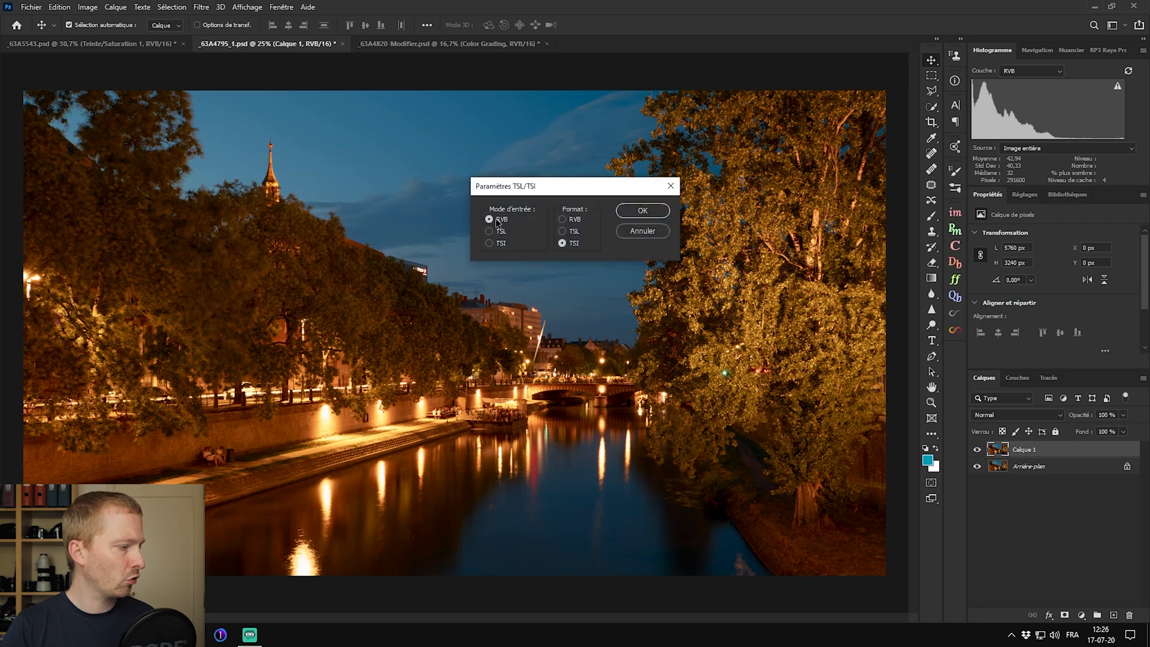
{"action": "left_click", "coordinate": [653, 209]}
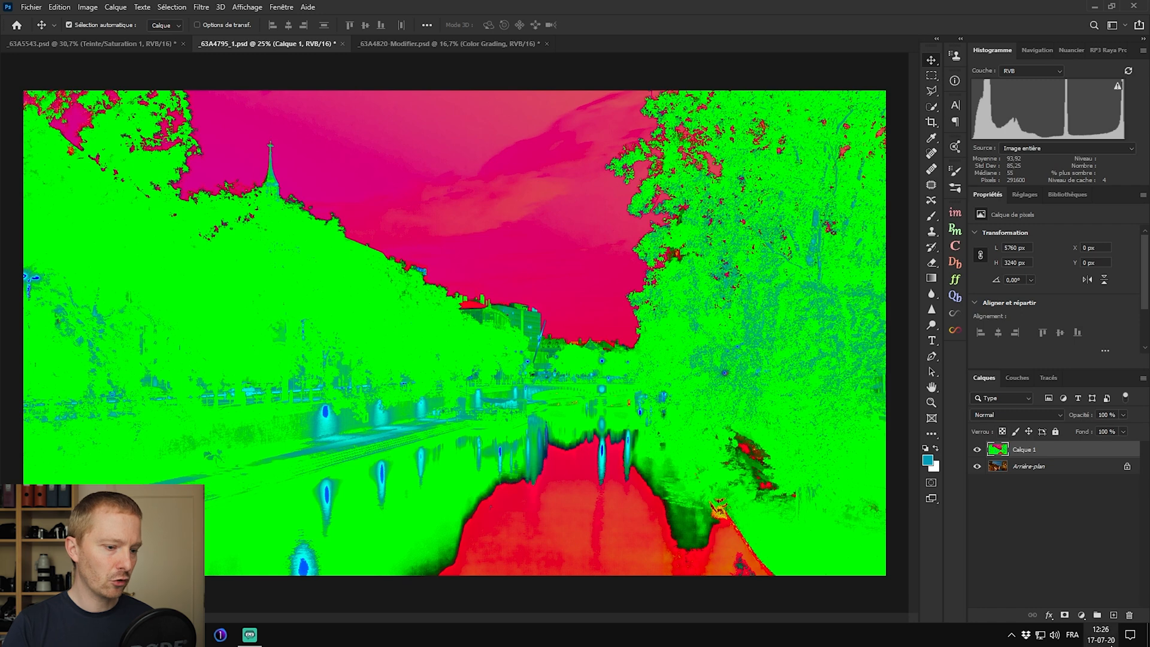
Step: Add a Teinte/Saturation layer above Calque 1, apply the merged Vert channel to its mask with Appliquer une image, and inspect the mask
{"action": "left_click", "coordinate": [1081, 615]}
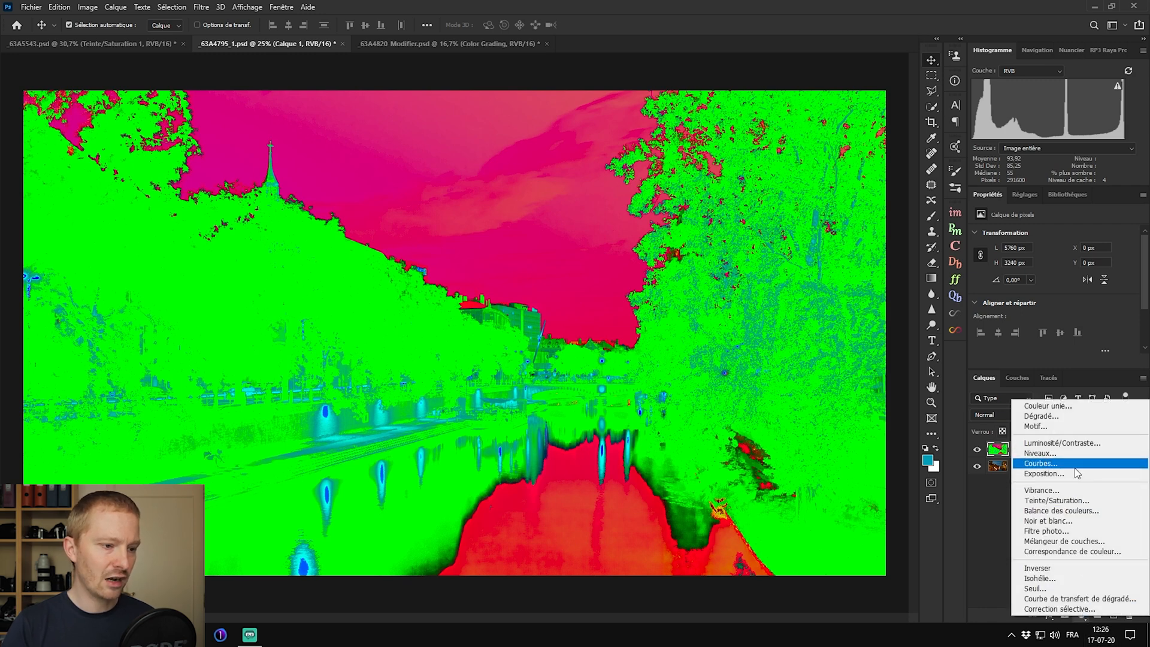
{"action": "left_click", "coordinate": [1077, 502]}
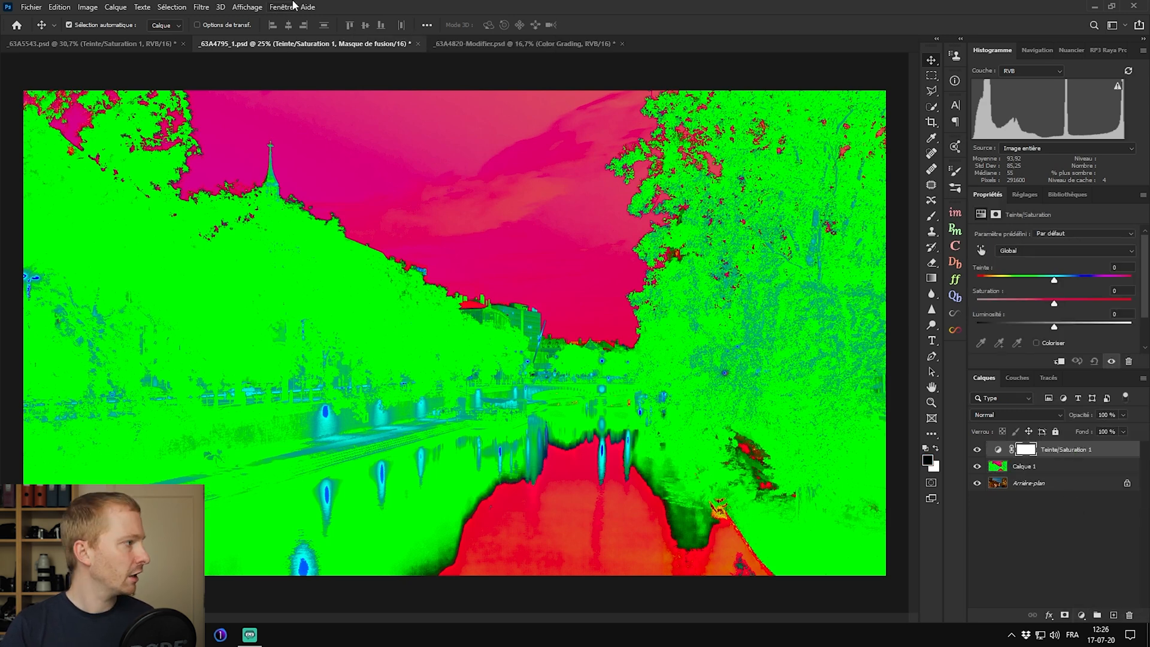
{"action": "left_click", "coordinate": [1025, 450]}
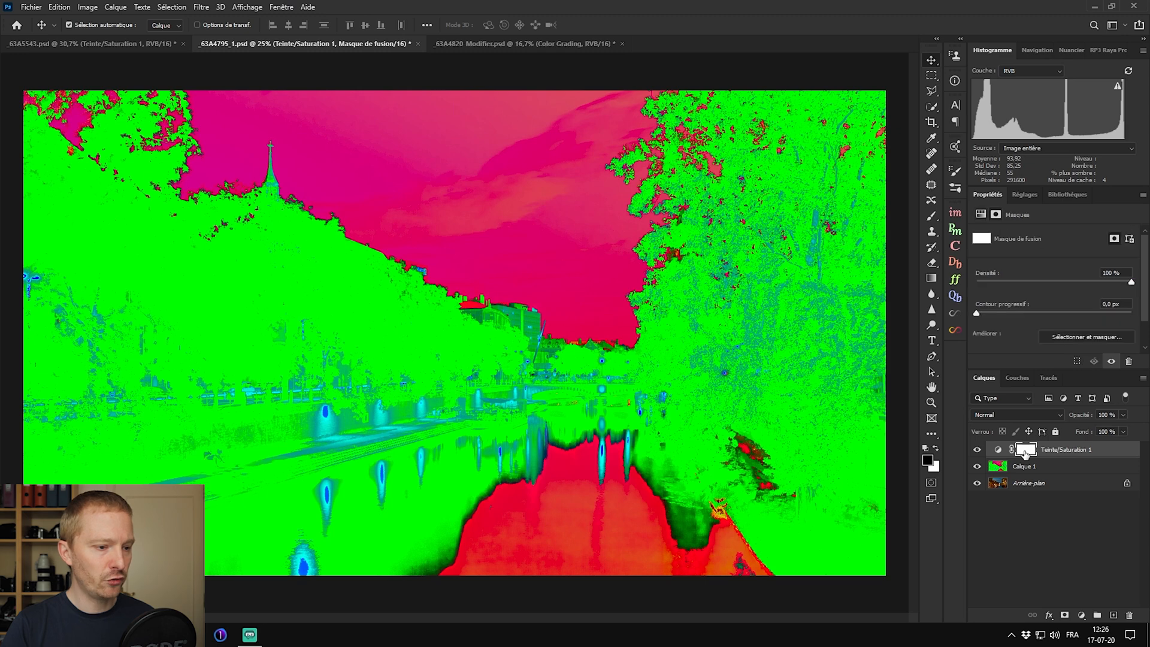
{"action": "left_click", "coordinate": [89, 8]}
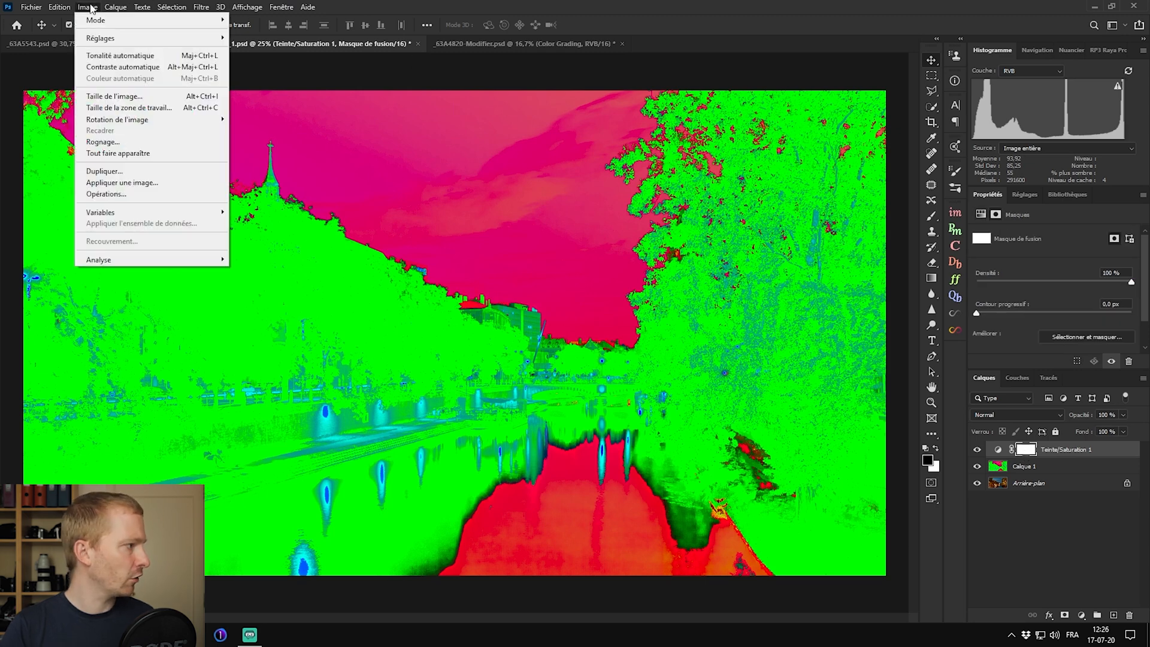
{"action": "left_click", "coordinate": [141, 183]}
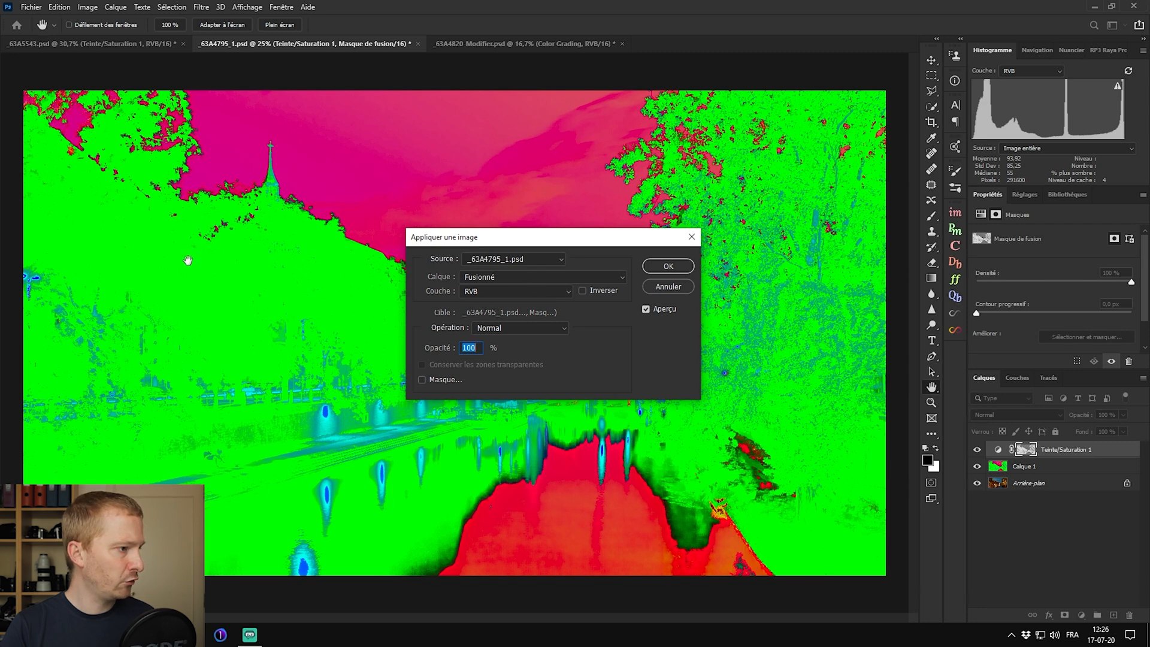
{"action": "left_click", "coordinate": [549, 289]}
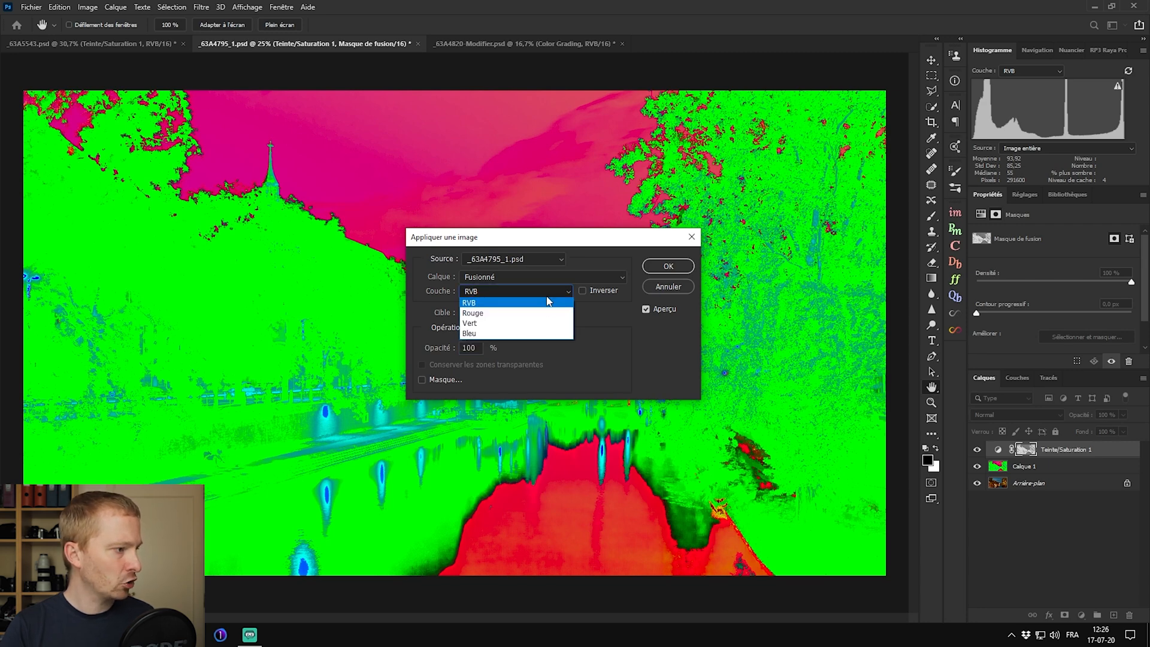
{"action": "left_click", "coordinate": [534, 324]}
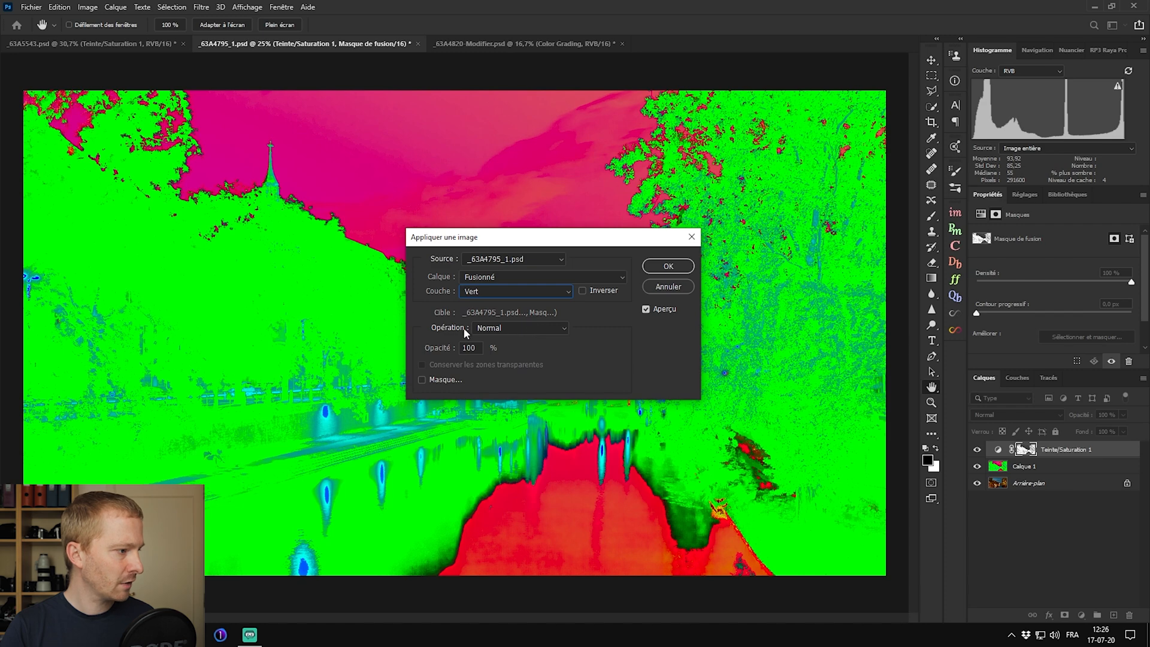
{"action": "left_click", "coordinate": [667, 266]}
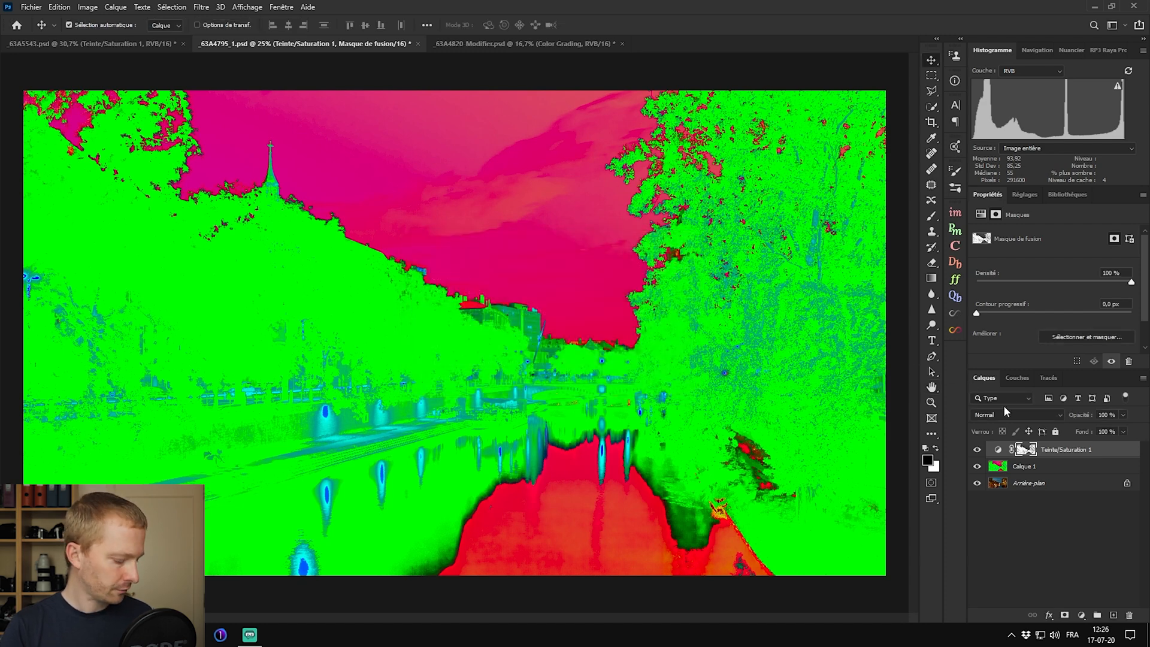
{"action": "left_click", "coordinate": [1026, 450], "text": "alt"}
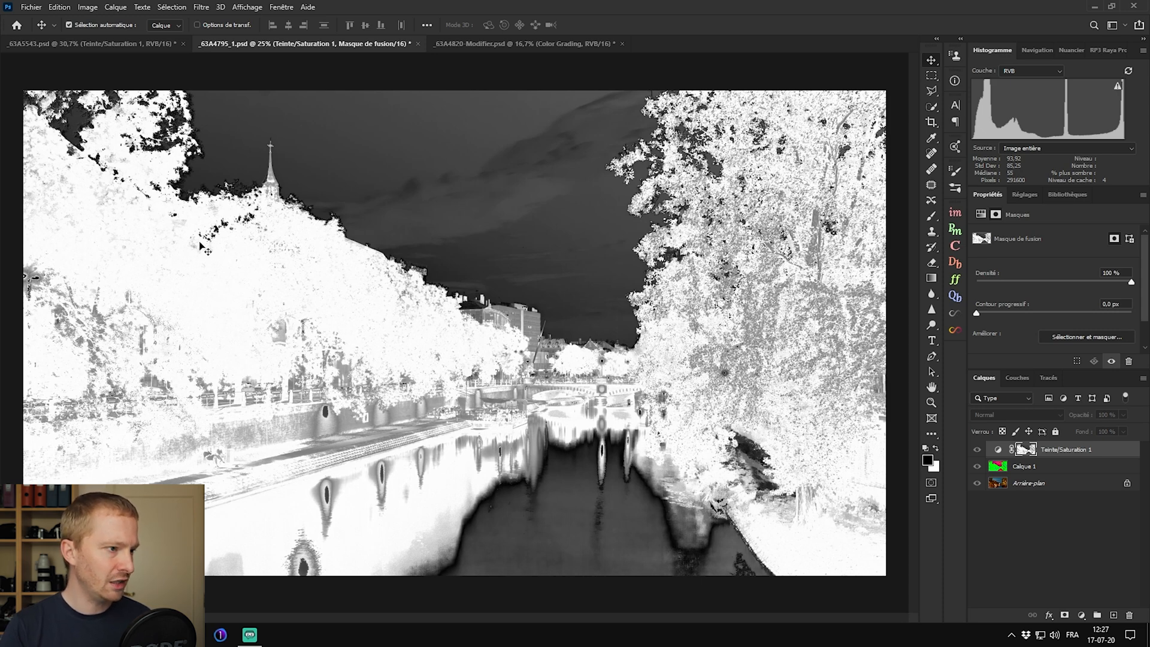
{"action": "left_click", "coordinate": [1026, 455], "text": "alt"}
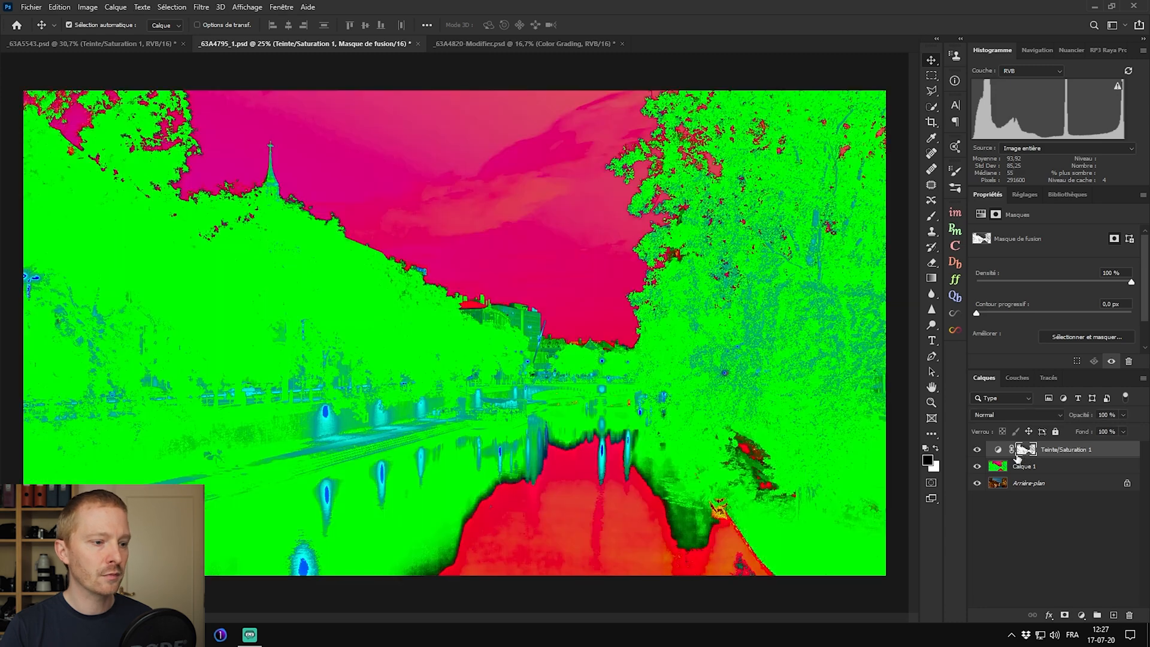
Step: Hide Calque 1 and set the Teinte/Saturation 1 saturation to -39
{"action": "left_click", "coordinate": [977, 467]}
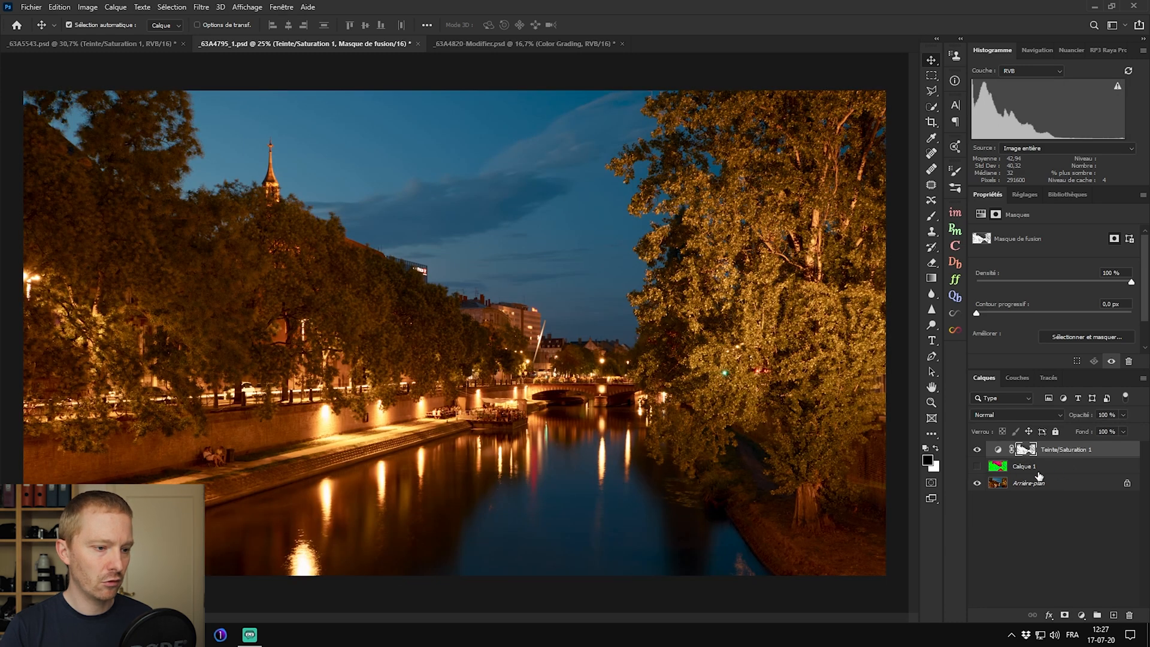
{"action": "left_click", "coordinate": [997, 450]}
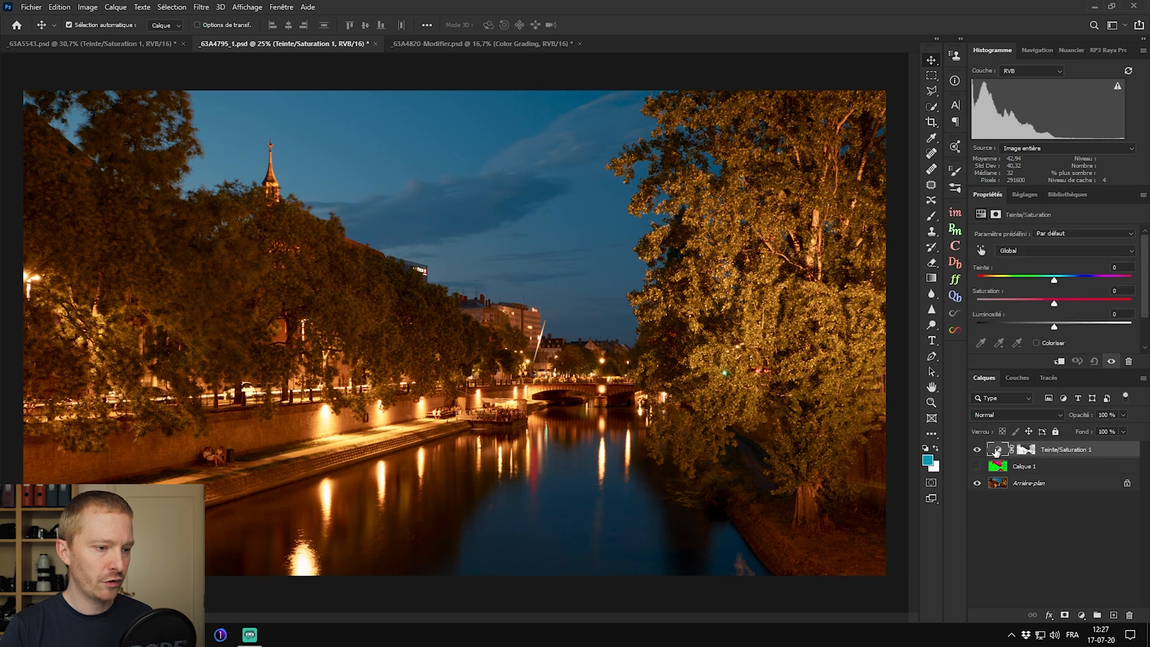
{"action": "left_click_drag", "start_coordinate": [1055, 307], "coordinate": [954, 310]}
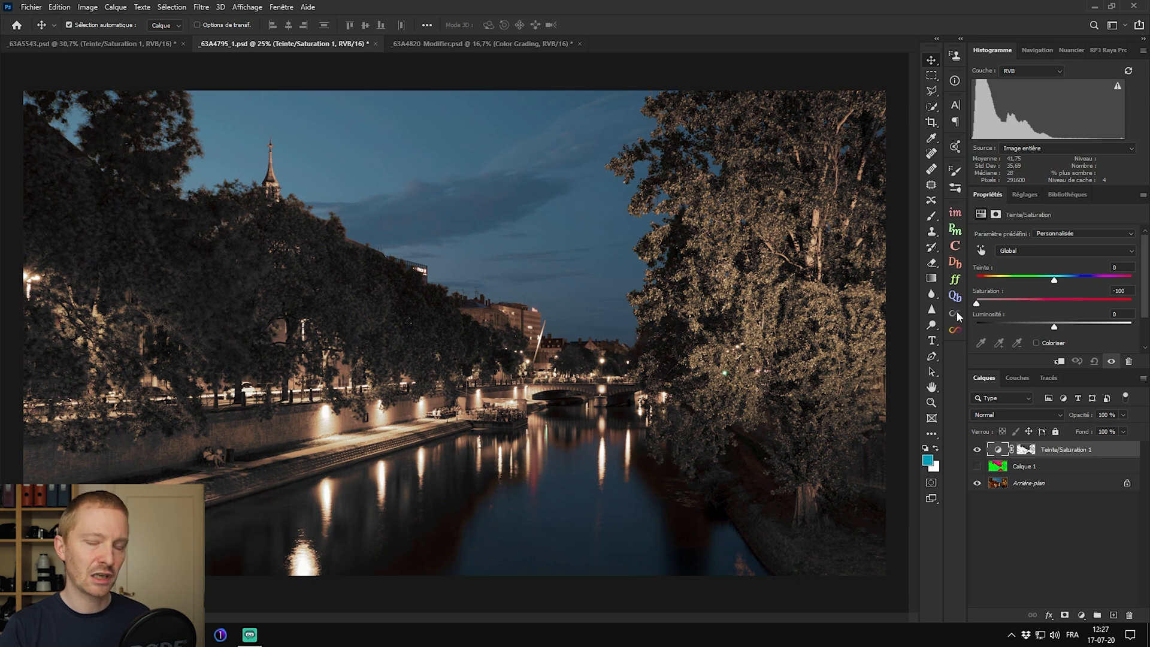
{"action": "left_click_drag", "start_coordinate": [964, 309], "coordinate": [1018, 311]}
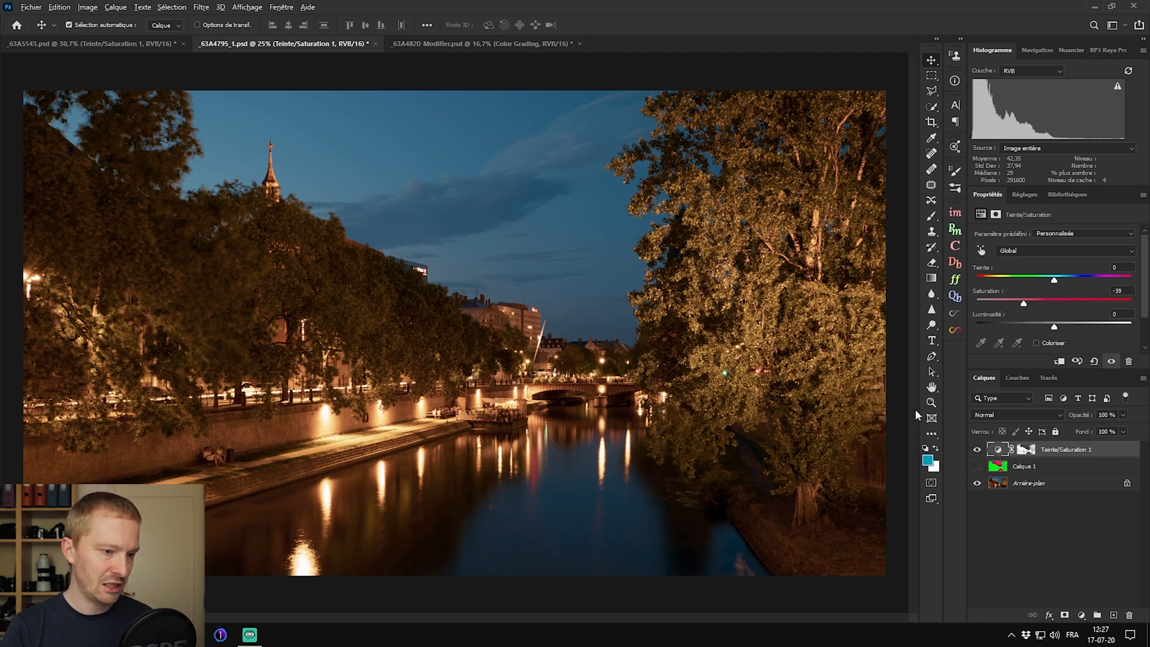
Step: Display the Teinte/Saturation 1 mask alone and darken it with Niveaux, setting the input black level to 82
{"action": "left_click", "coordinate": [1025, 449], "text": "alt"}
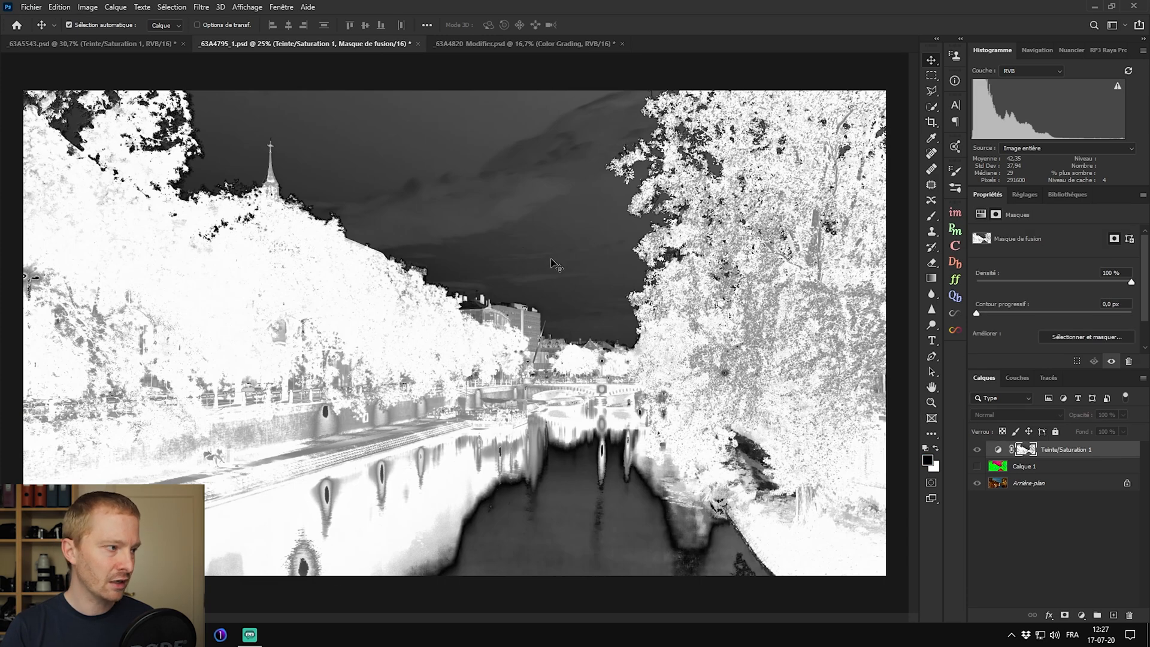
{"action": "key", "text": "ctrl+l"}
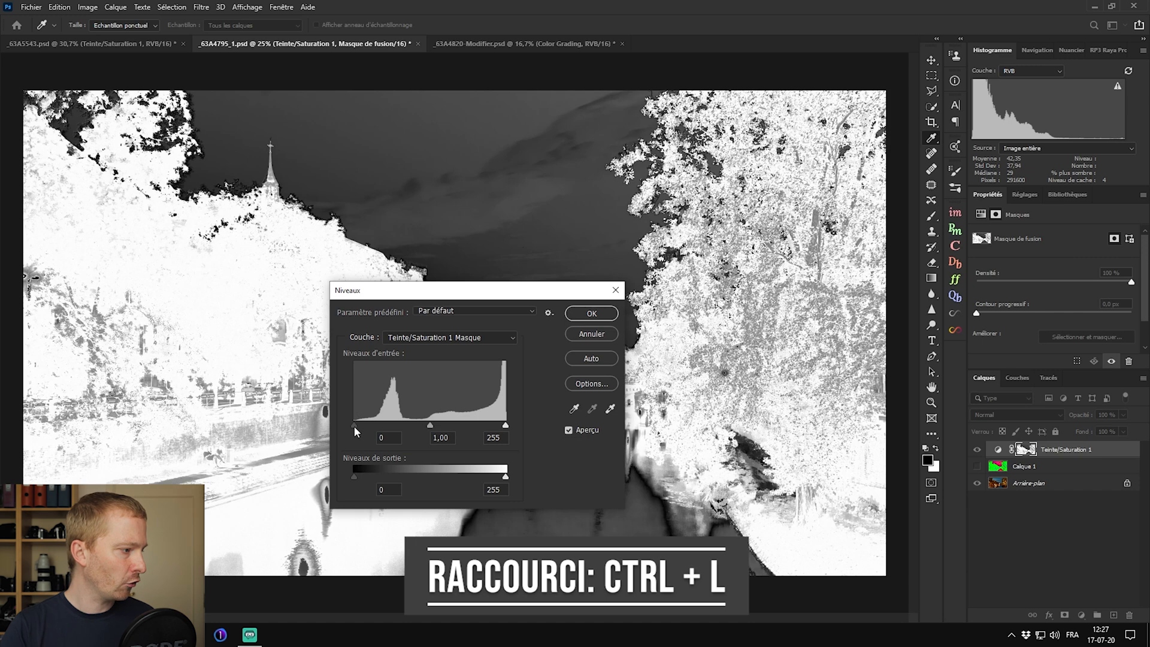
{"action": "left_click_drag", "start_coordinate": [353, 425], "coordinate": [403, 428]}
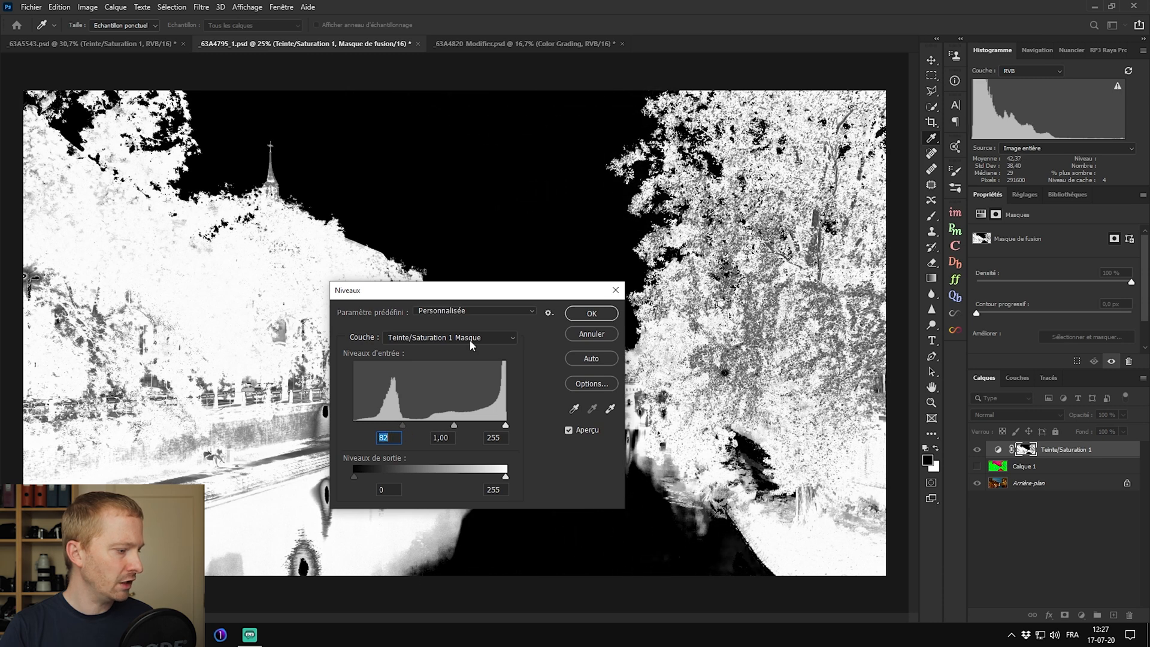
{"action": "left_click_drag", "start_coordinate": [483, 297], "coordinate": [833, 360]}
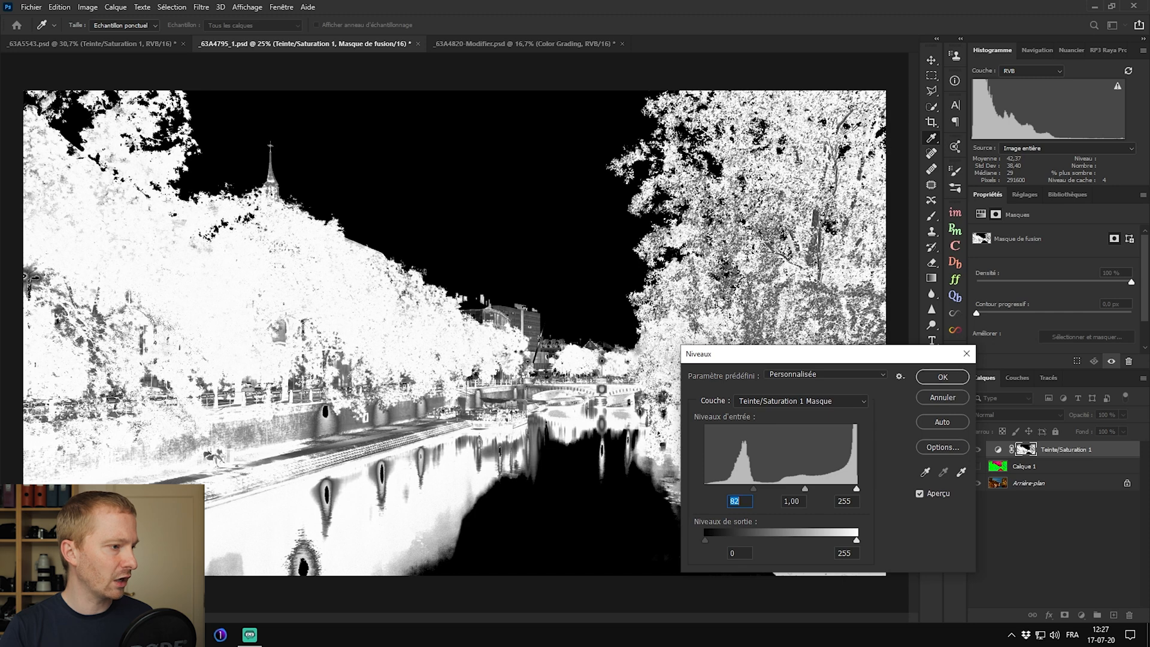
{"action": "left_click", "coordinate": [938, 379]}
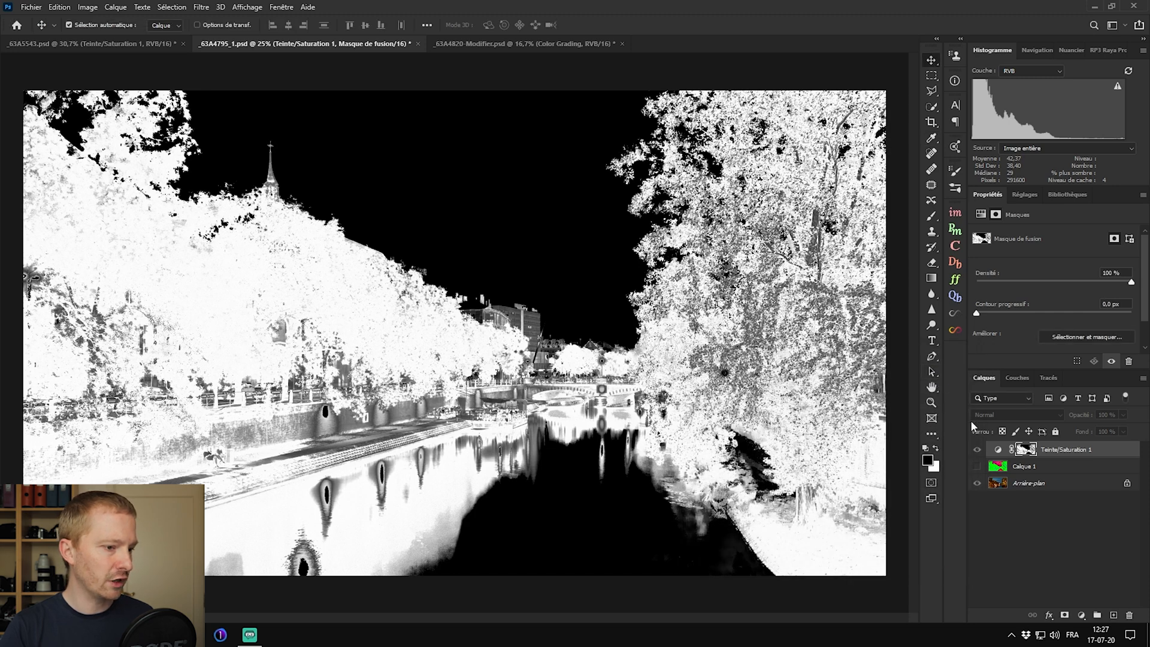
Step: Return to the photo view and compare the night photo with and without the Teinte/Saturation 1 adjustment
{"action": "left_click", "coordinate": [1028, 449], "text": "alt"}
{"action": "left_click", "coordinate": [977, 449]}
{"action": "left_click", "coordinate": [977, 450]}
{"action": "left_click", "coordinate": [977, 450]}
{"action": "left_click", "coordinate": [977, 449]}
{"action": "left_click", "coordinate": [977, 449]}
{"action": "left_click", "coordinate": [977, 450]}
{"action": "left_click", "coordinate": [978, 450]}
{"action": "left_click", "coordinate": [977, 450]}
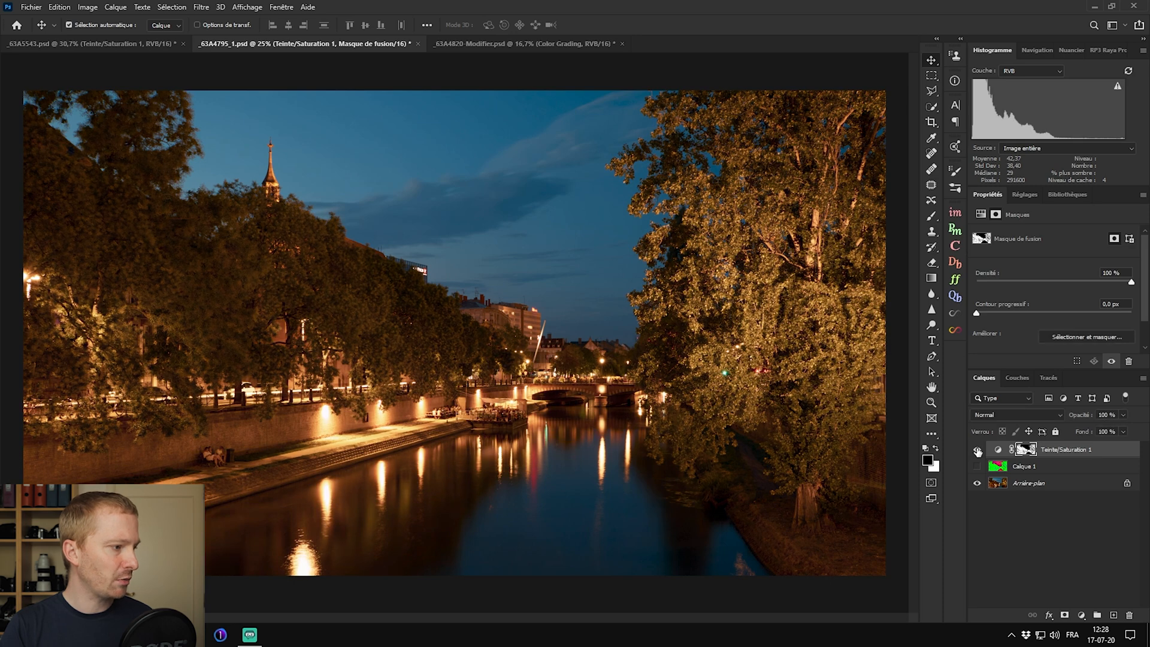
{"action": "left_click", "coordinate": [977, 449]}
{"action": "left_click", "coordinate": [977, 450]}
{"action": "left_click", "coordinate": [977, 449]}
{"action": "left_click", "coordinate": [977, 450]}
{"action": "left_click", "coordinate": [977, 449]}
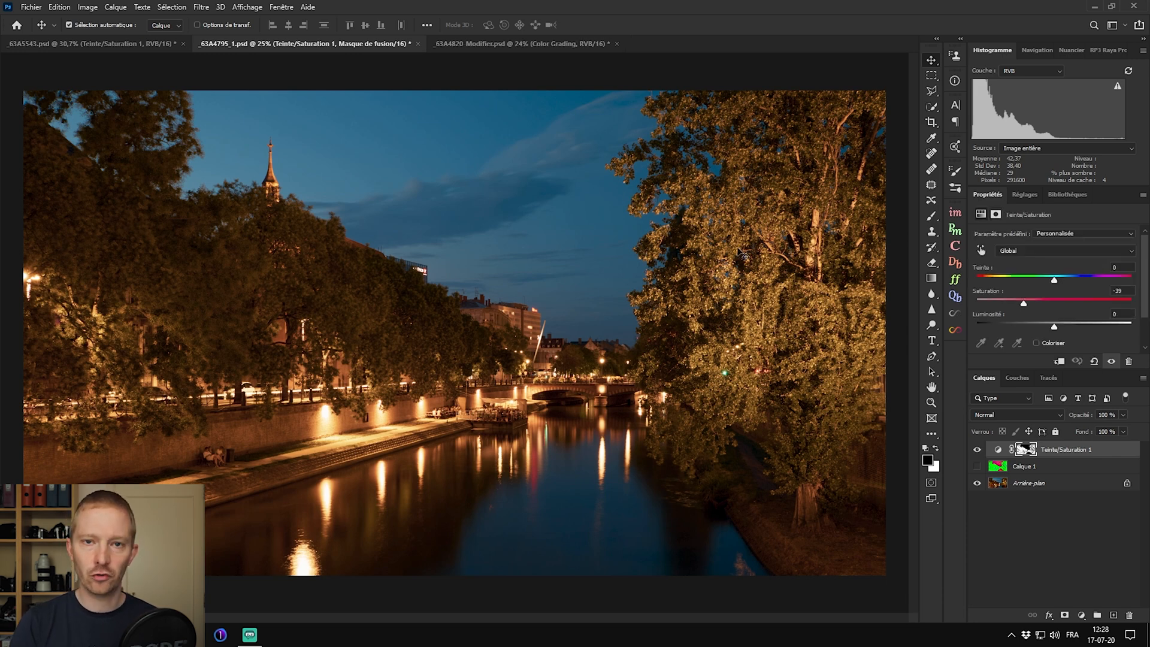
Step: Switch to the _63A4820-Modifier.psd document and compare the photo with and without the Color Grading group
{"action": "left_click", "coordinate": [530, 45]}
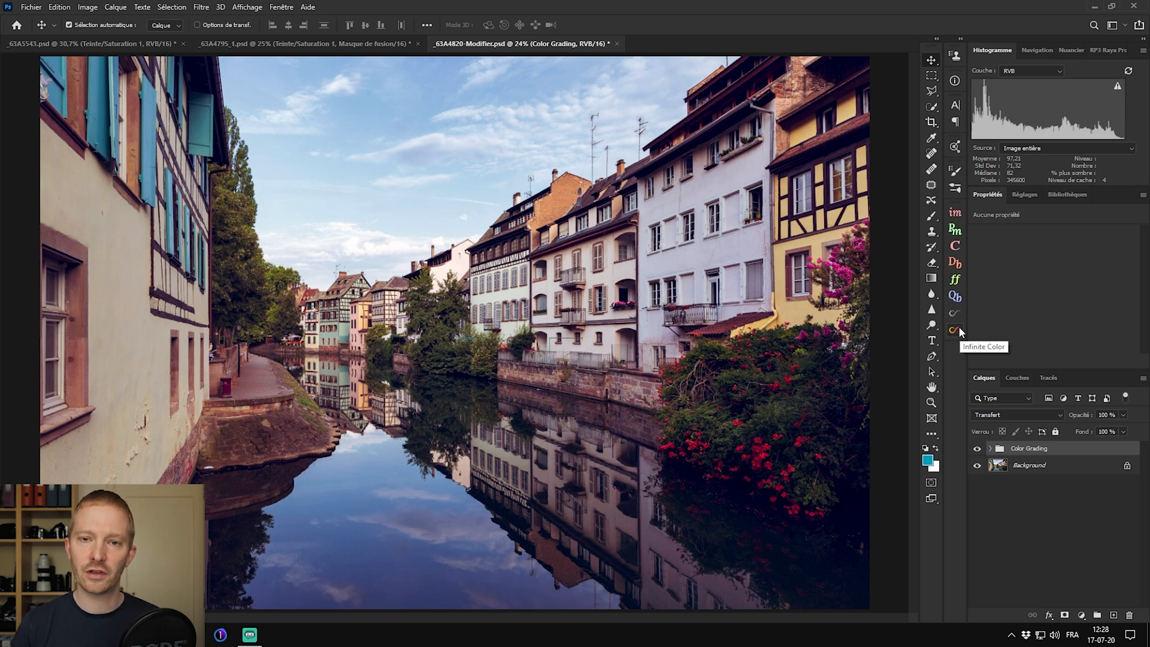
{"action": "left_click", "coordinate": [977, 449]}
{"action": "left_click", "coordinate": [977, 449]}
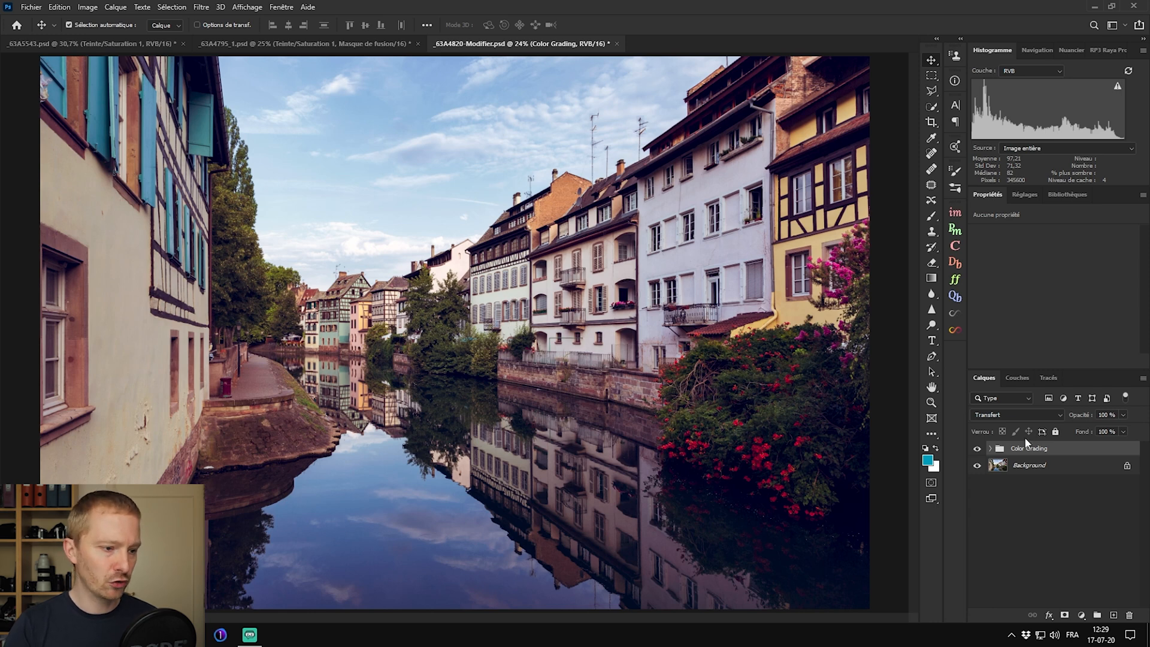
Step: Hide the Color Grading group and duplicate the Background layer
{"action": "left_click", "coordinate": [976, 449]}
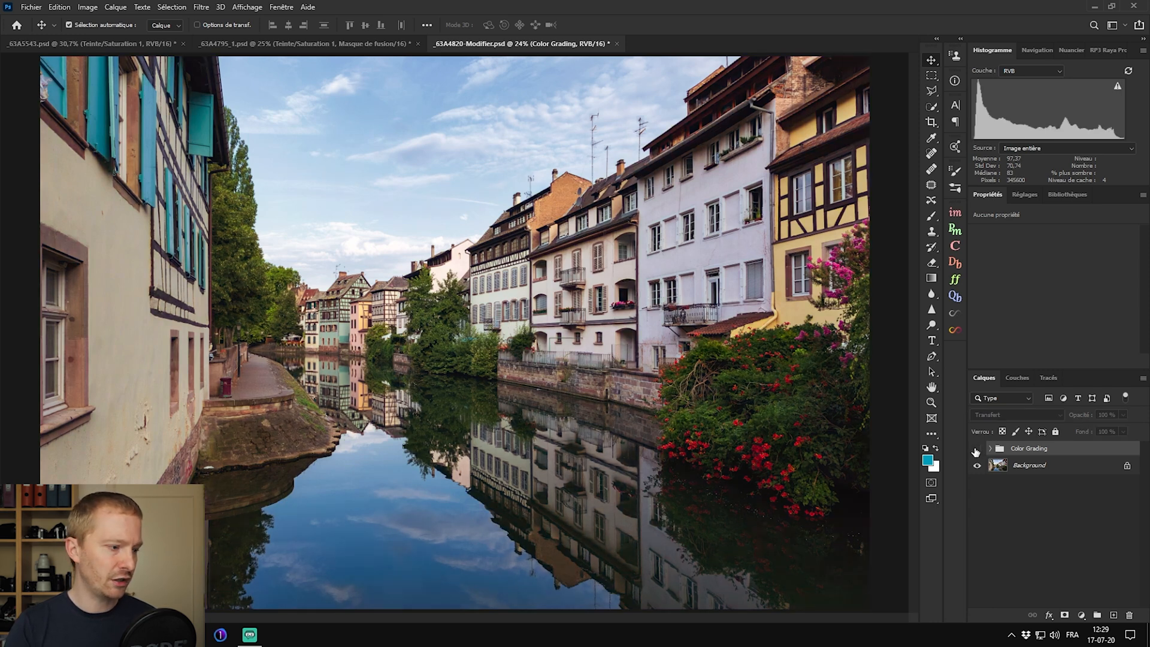
{"action": "left_click", "coordinate": [1049, 469]}
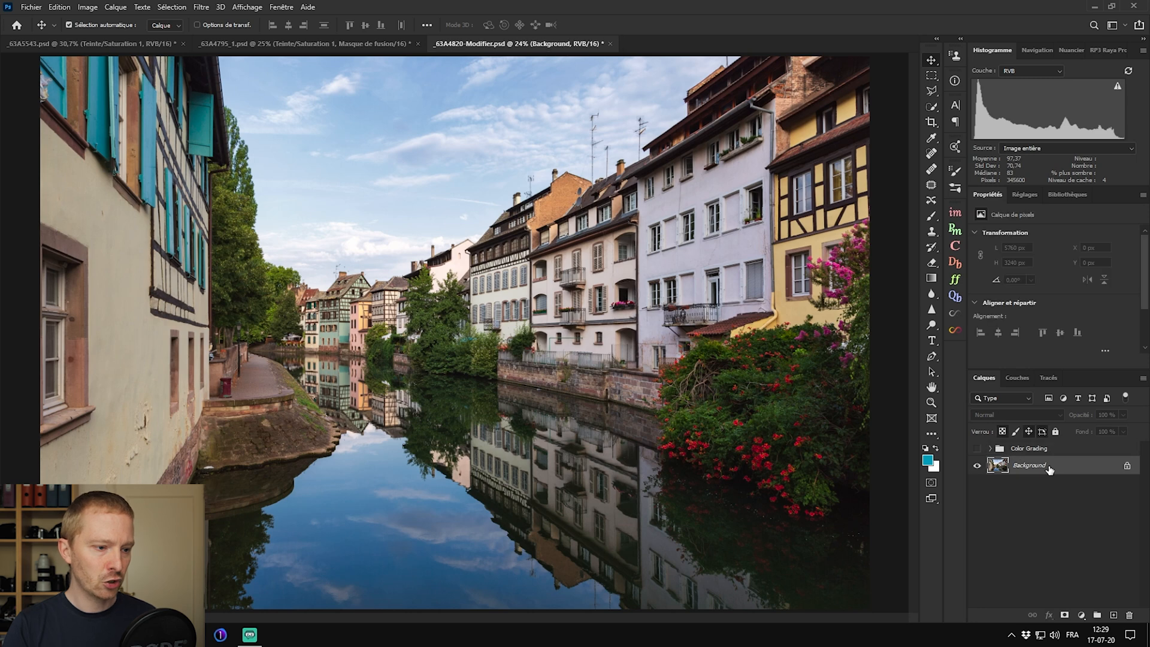
{"action": "key", "text": "ctrl+j"}
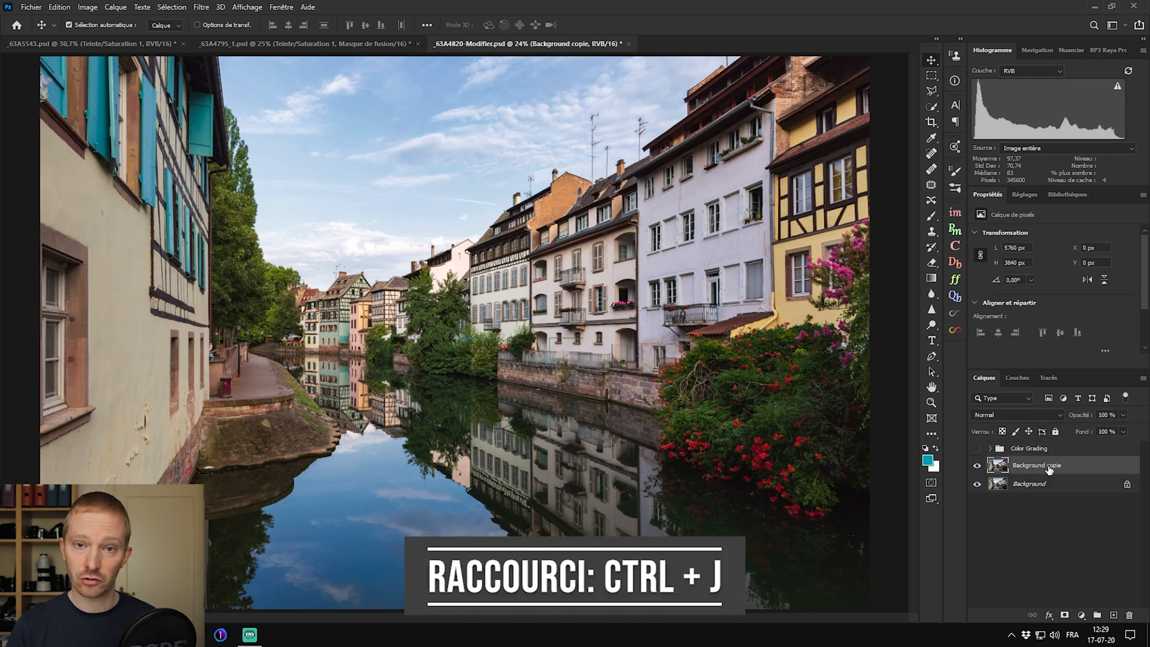
Step: Apply the TSL/TSI filter to the Background copie layer with RVB input mode and TSI format
{"action": "left_click", "coordinate": [201, 6]}
{"action": "mouse_move", "coordinate": [280, 248]}
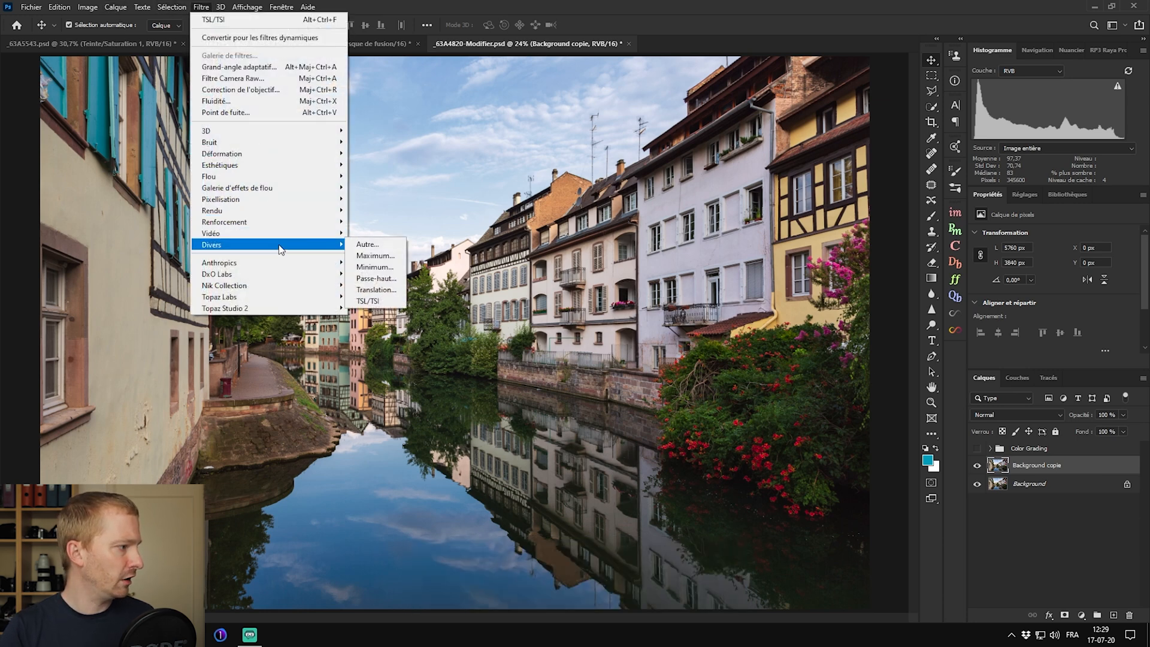
{"action": "left_click", "coordinate": [368, 301]}
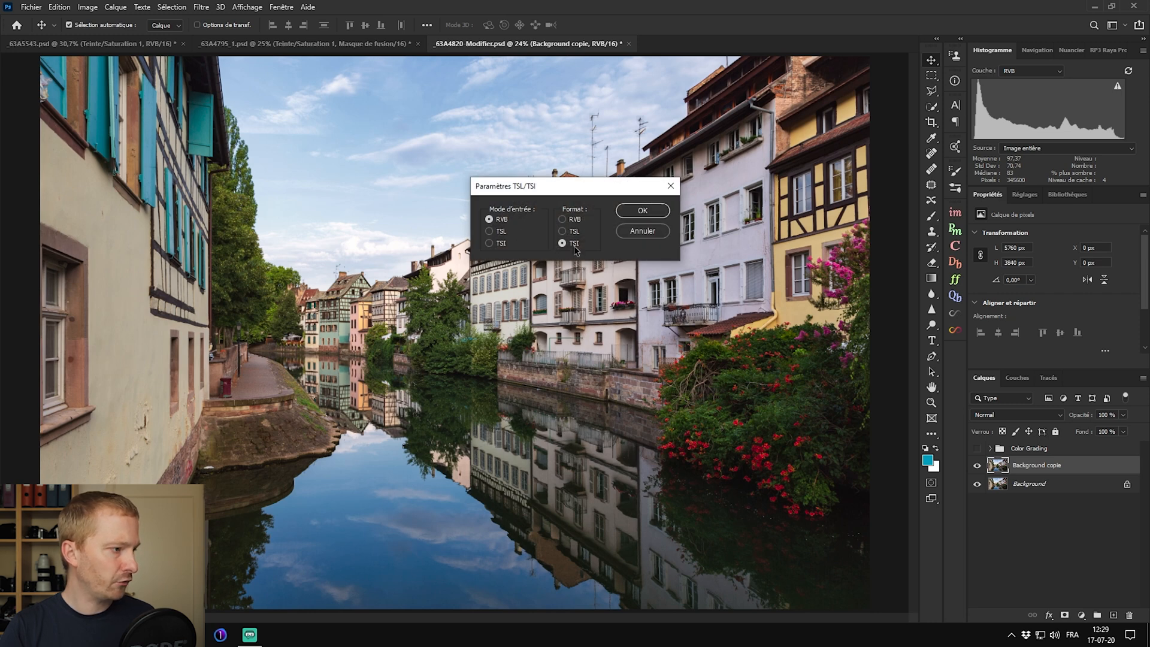
{"action": "left_click", "coordinate": [651, 213]}
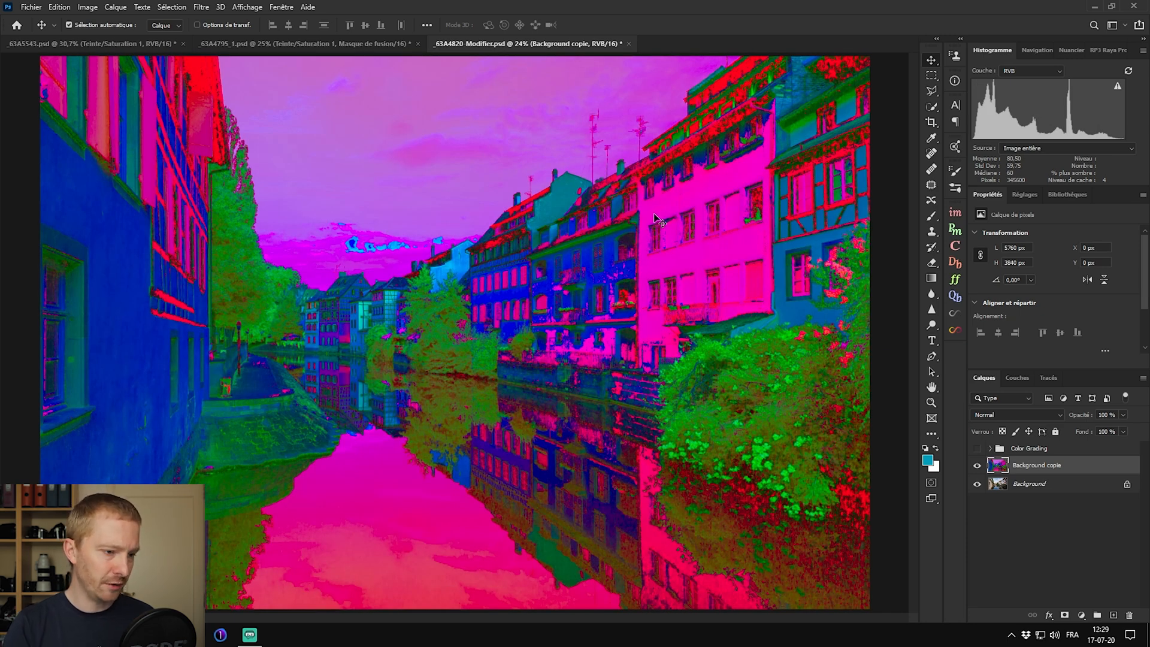
Step: Examine the Vert channel of the filtered layer on its own, then restore the composite RVB view and return to the layers
{"action": "left_click", "coordinate": [1022, 379]}
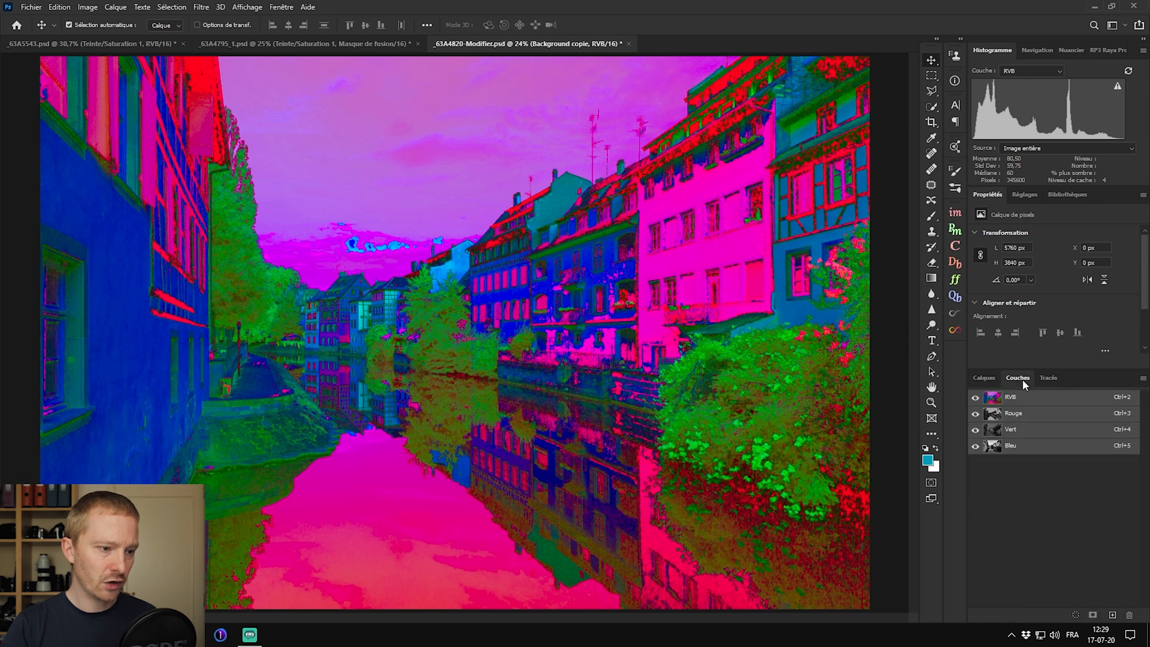
{"action": "left_click", "coordinate": [992, 431]}
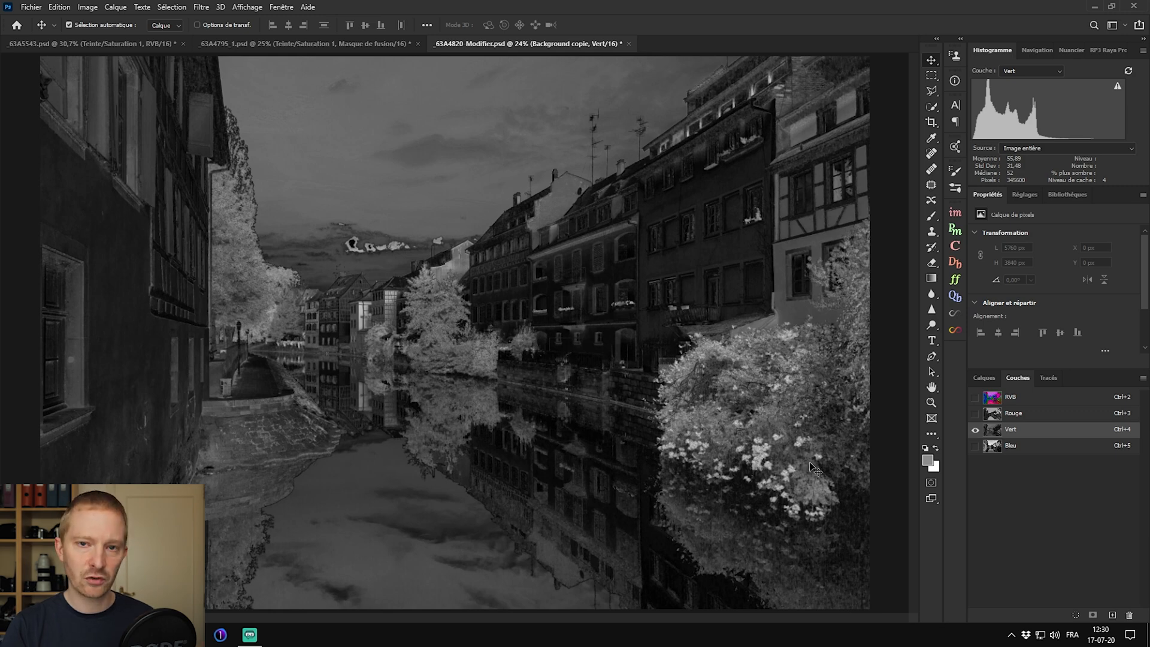
{"action": "left_click", "coordinate": [997, 401]}
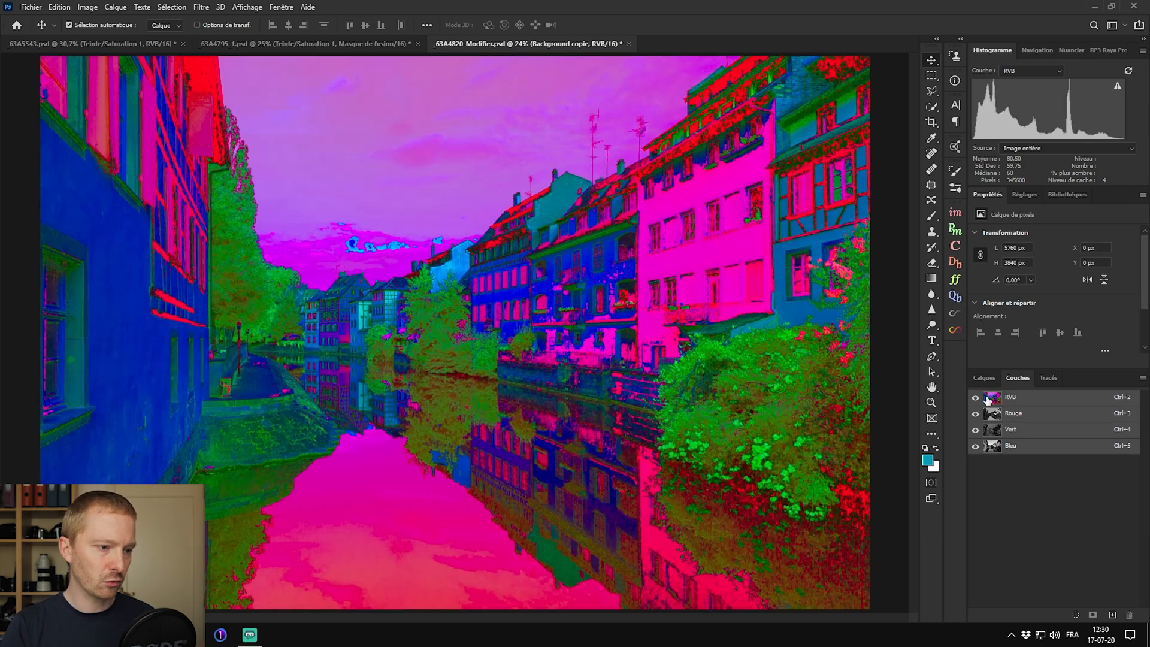
{"action": "left_click", "coordinate": [984, 379]}
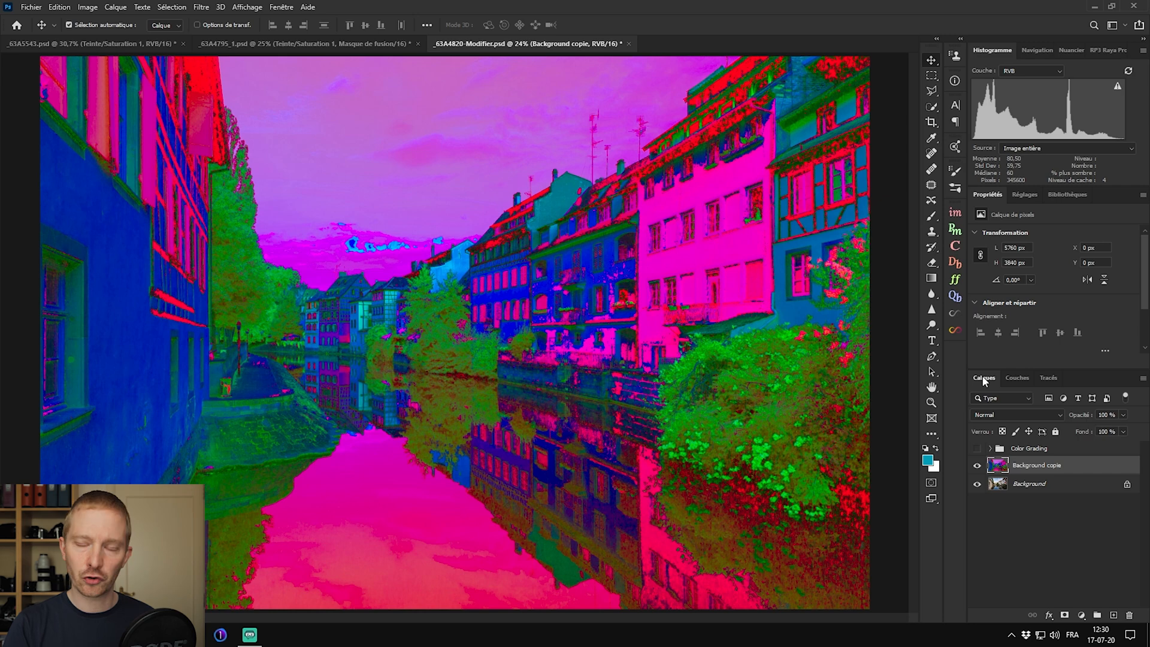
Step: Add a Teinte/Saturation adjustment layer and fill its mask with the merged image's Vert channel using Appliquer une image
{"action": "left_click", "coordinate": [1083, 614]}
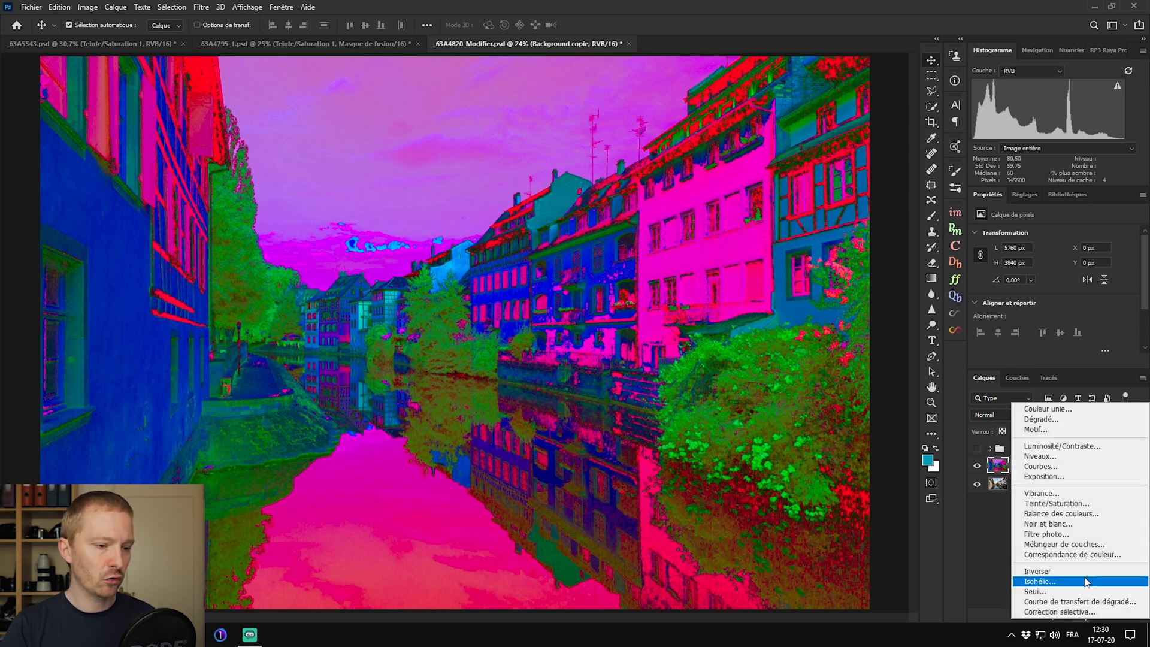
{"action": "left_click", "coordinate": [1057, 503]}
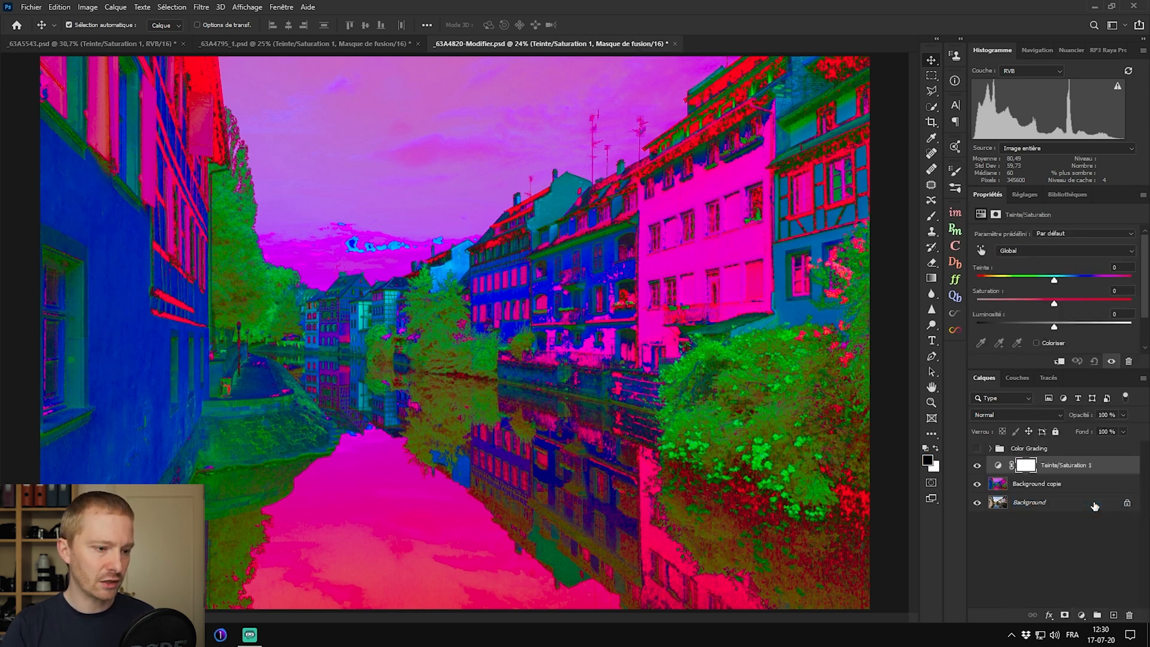
{"action": "left_click", "coordinate": [88, 6]}
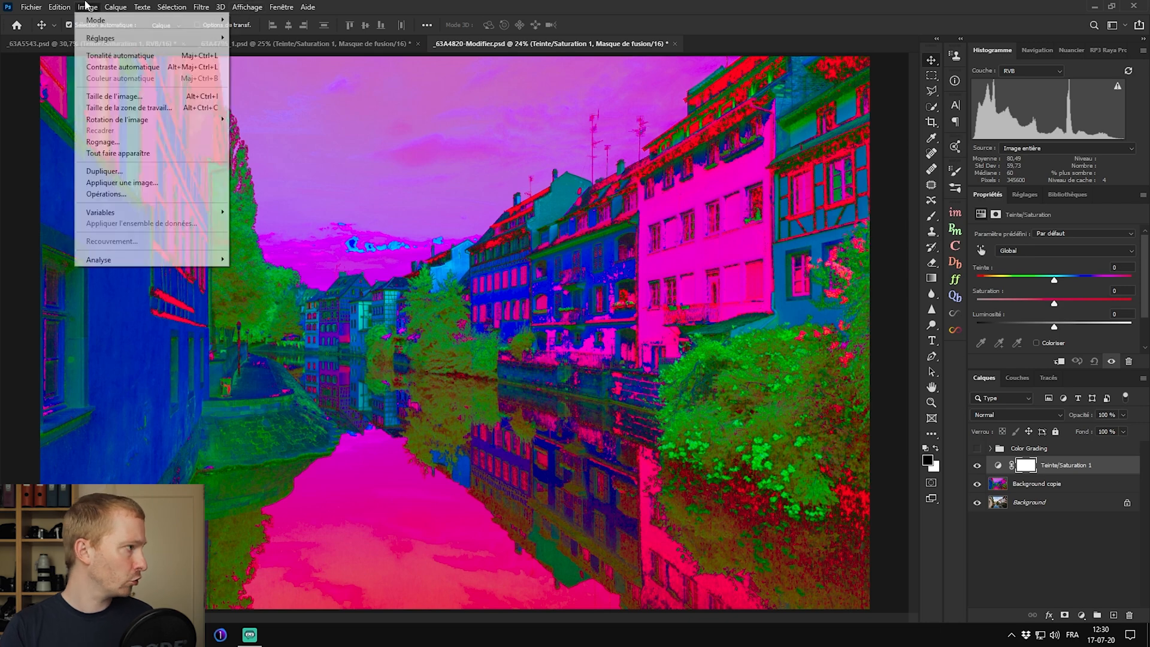
{"action": "left_click", "coordinate": [136, 187]}
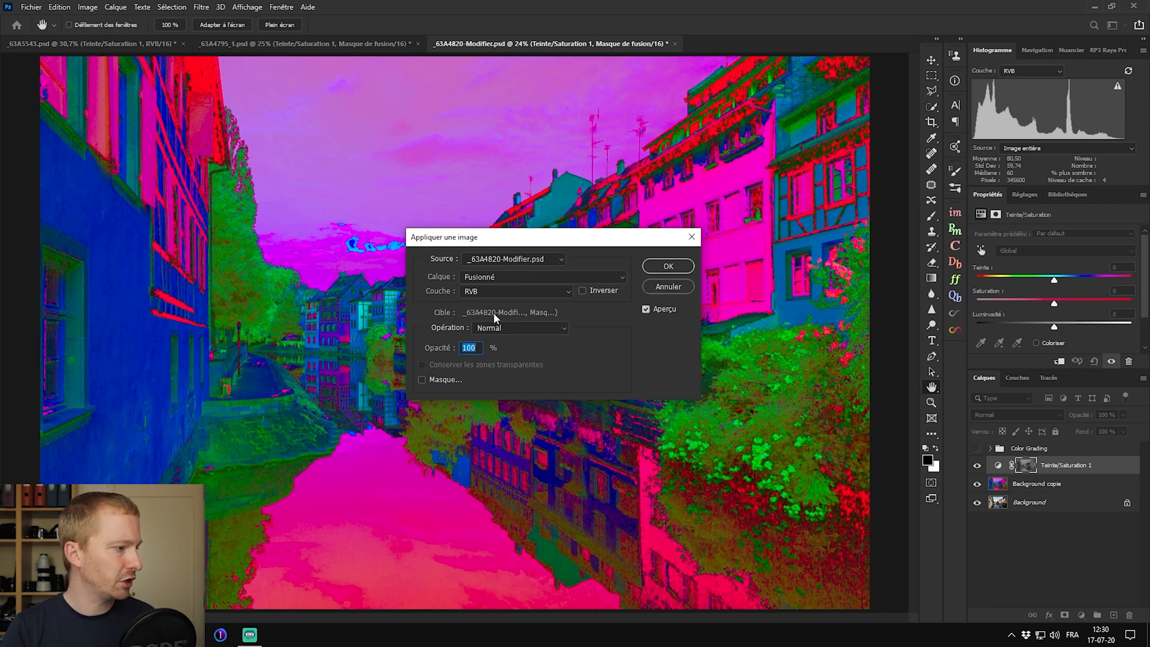
{"action": "left_click", "coordinate": [502, 290]}
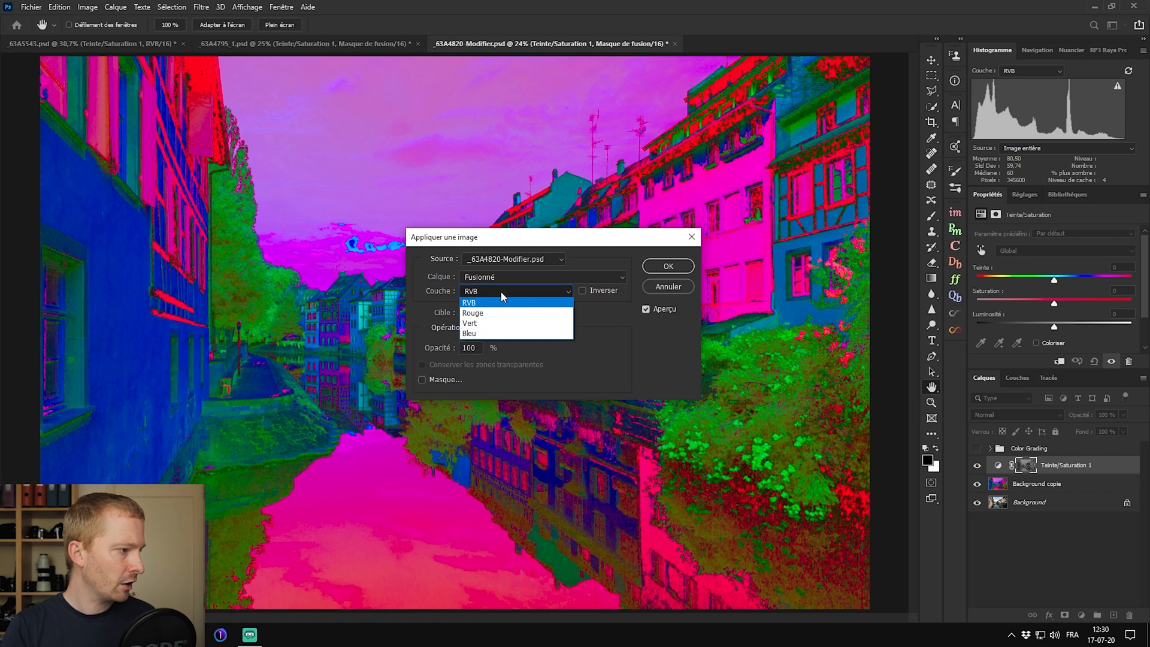
{"action": "left_click", "coordinate": [500, 324]}
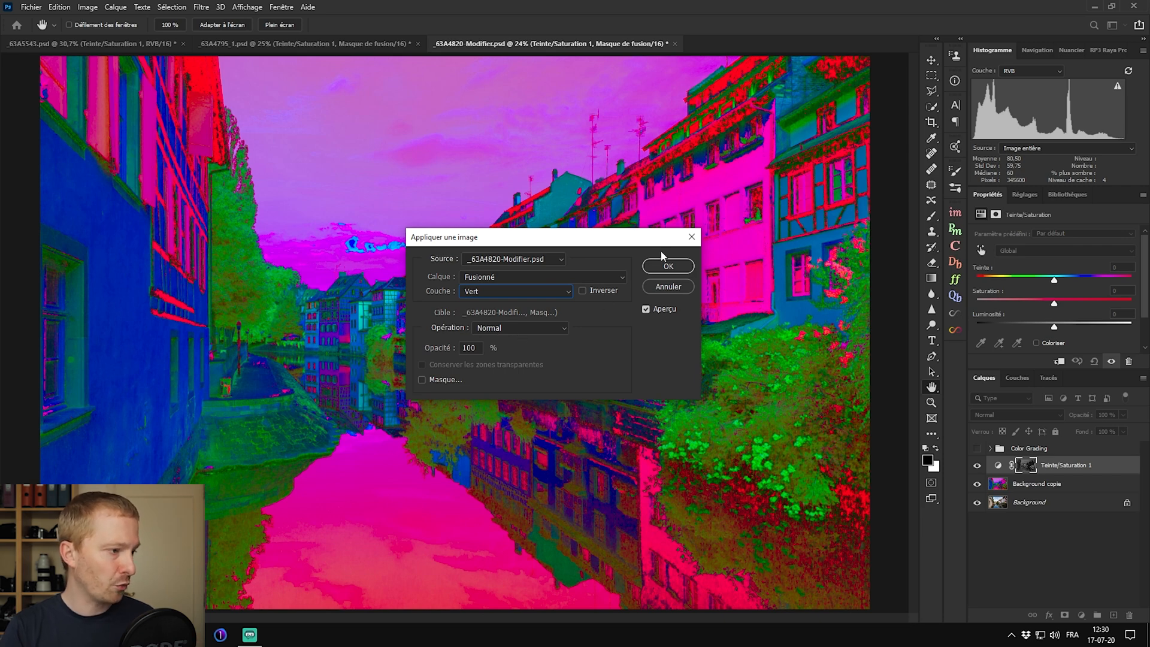
{"action": "left_click", "coordinate": [667, 265]}
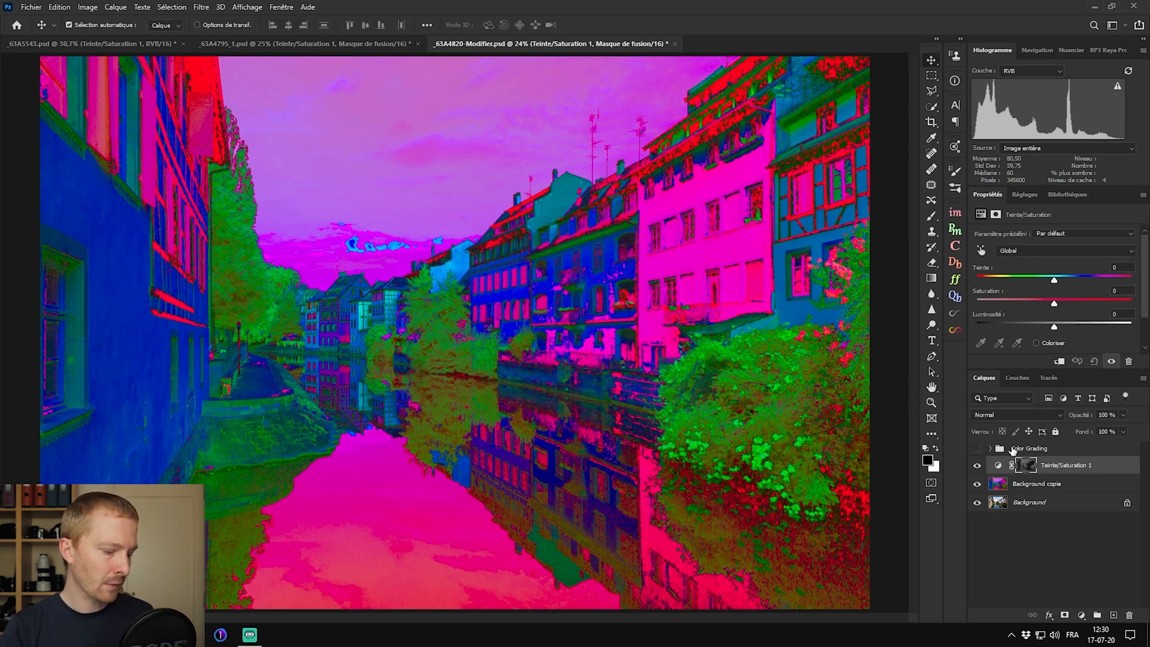
Step: Check the new mask, then hide Background copie and set the Teinte/Saturation 1 saturation to -49
{"action": "left_click", "coordinate": [1028, 468], "text": "alt"}
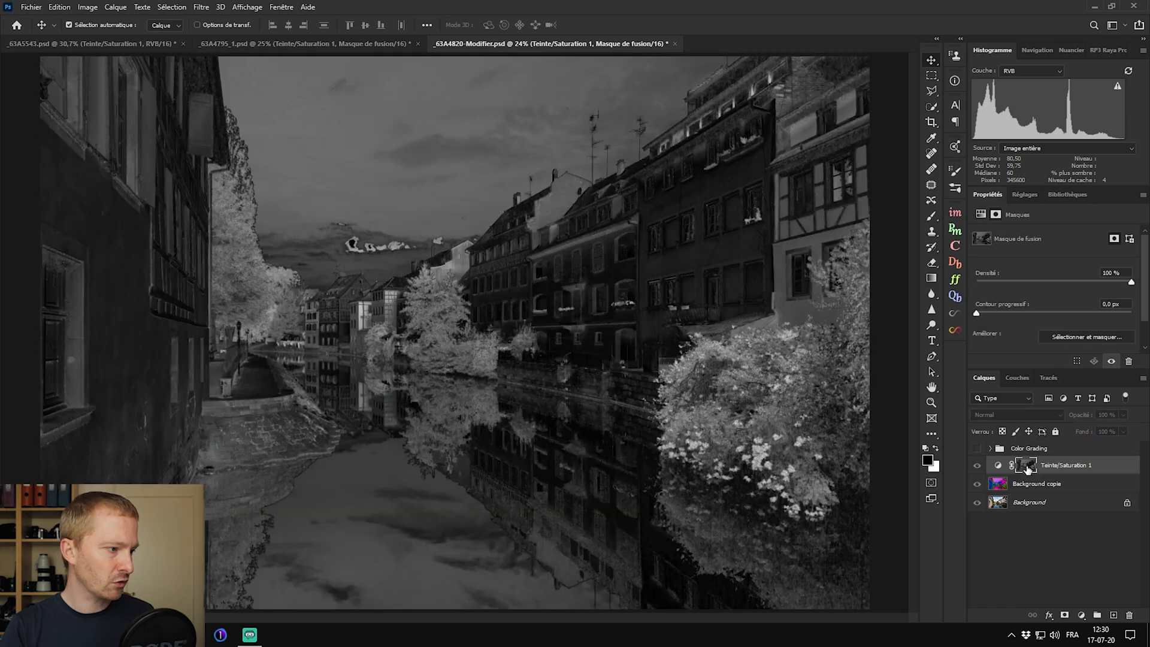
{"action": "left_click", "coordinate": [1027, 467], "text": "alt"}
{"action": "left_click", "coordinate": [997, 465]}
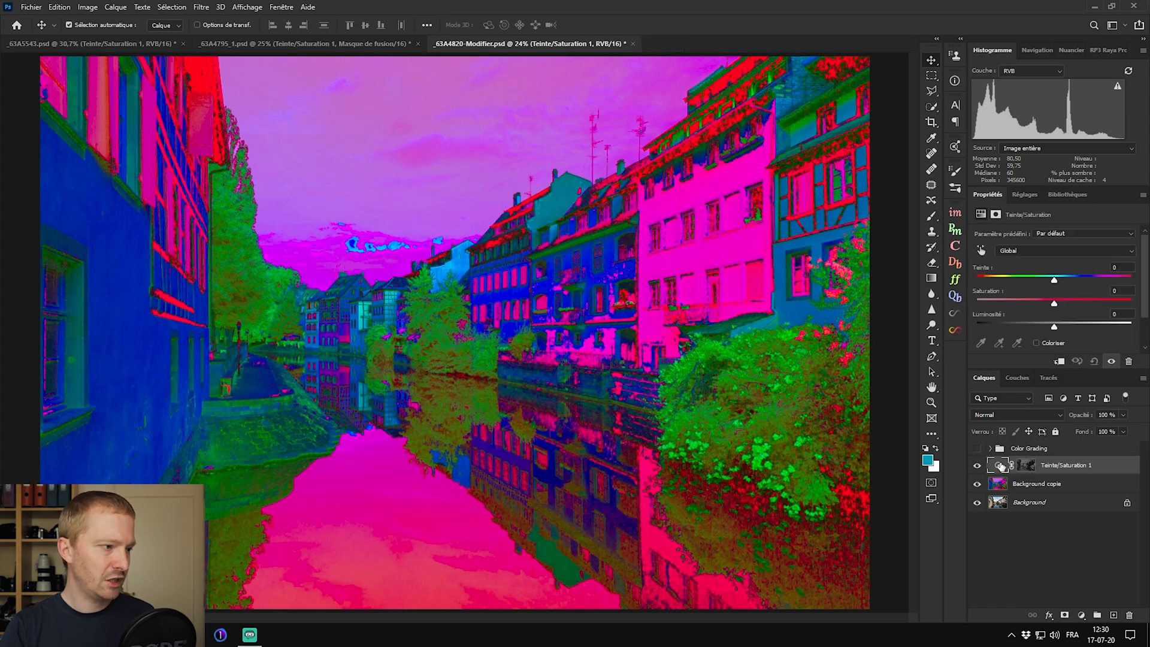
{"action": "left_click", "coordinate": [977, 484]}
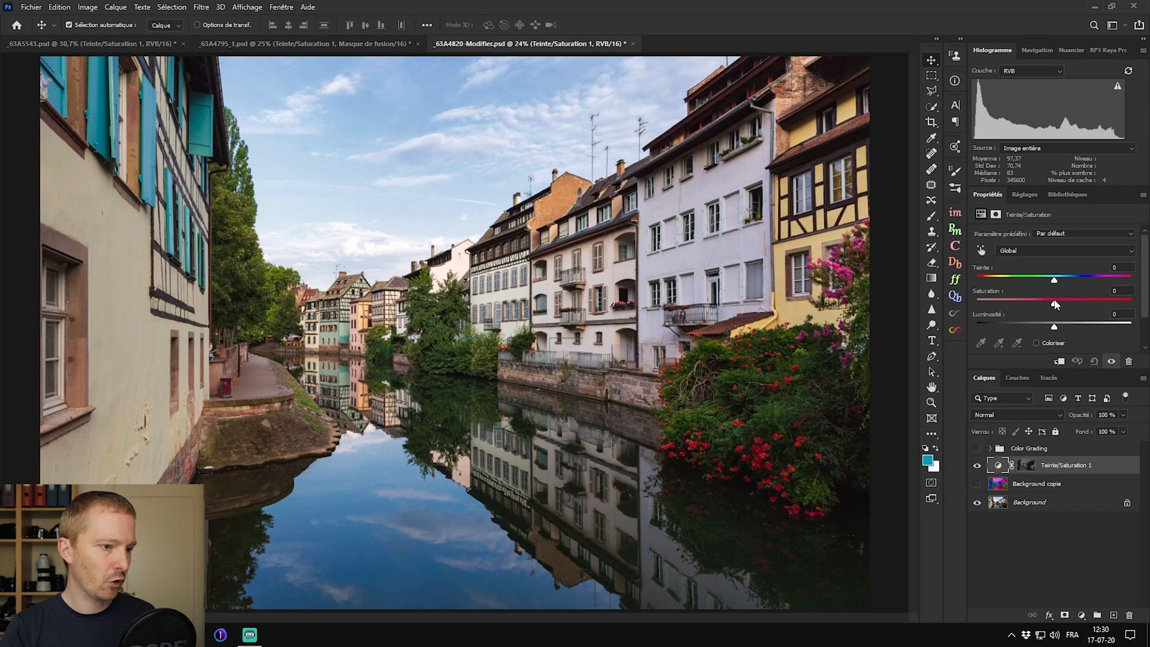
{"action": "left_click_drag", "start_coordinate": [1055, 305], "coordinate": [1016, 305]}
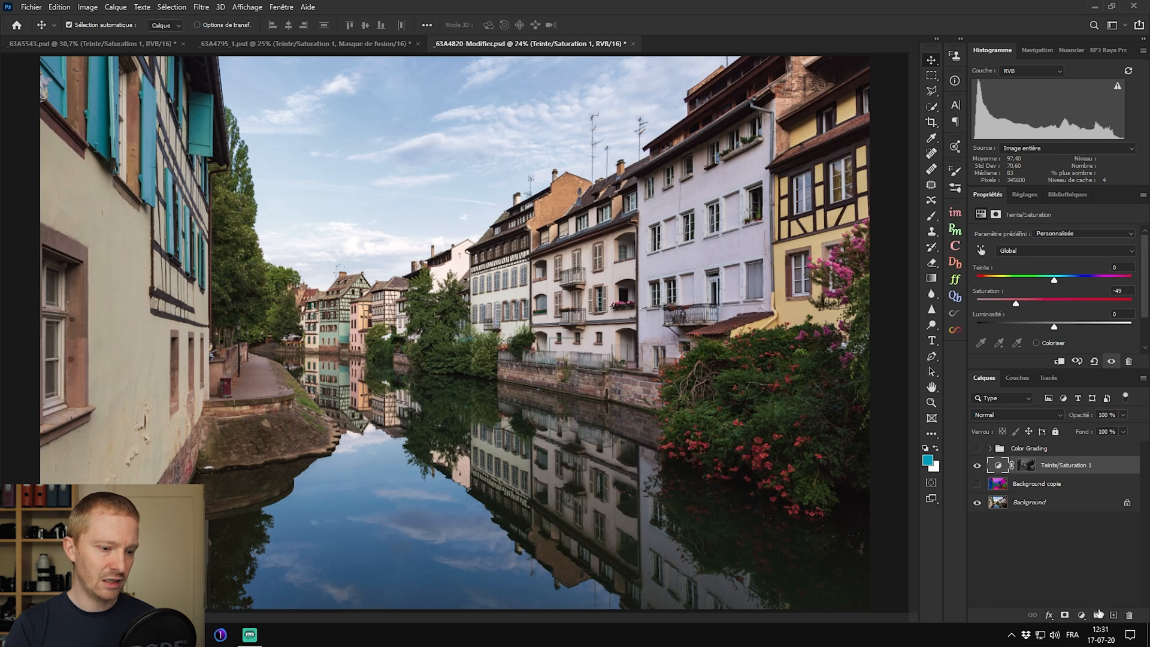
Step: Place the Teinte/Saturation 1 layer in a group and rename the group SAT
{"action": "key", "text": "ctrl+g"}
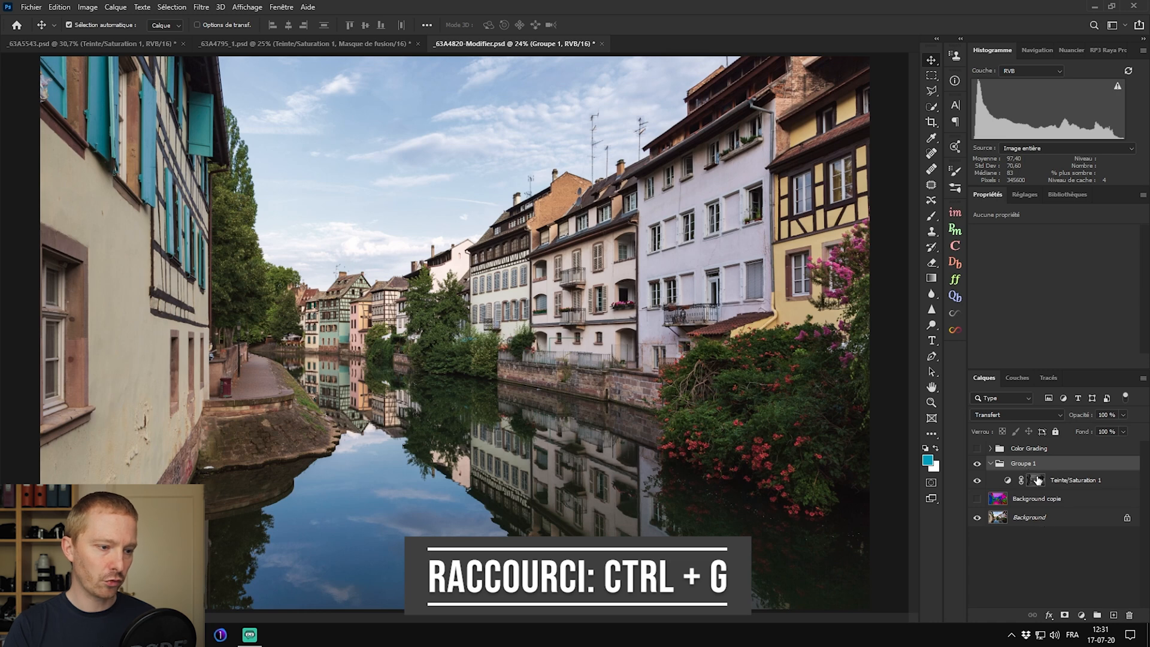
{"action": "left_click_drag", "start_coordinate": [1009, 482], "coordinate": [1010, 467]}
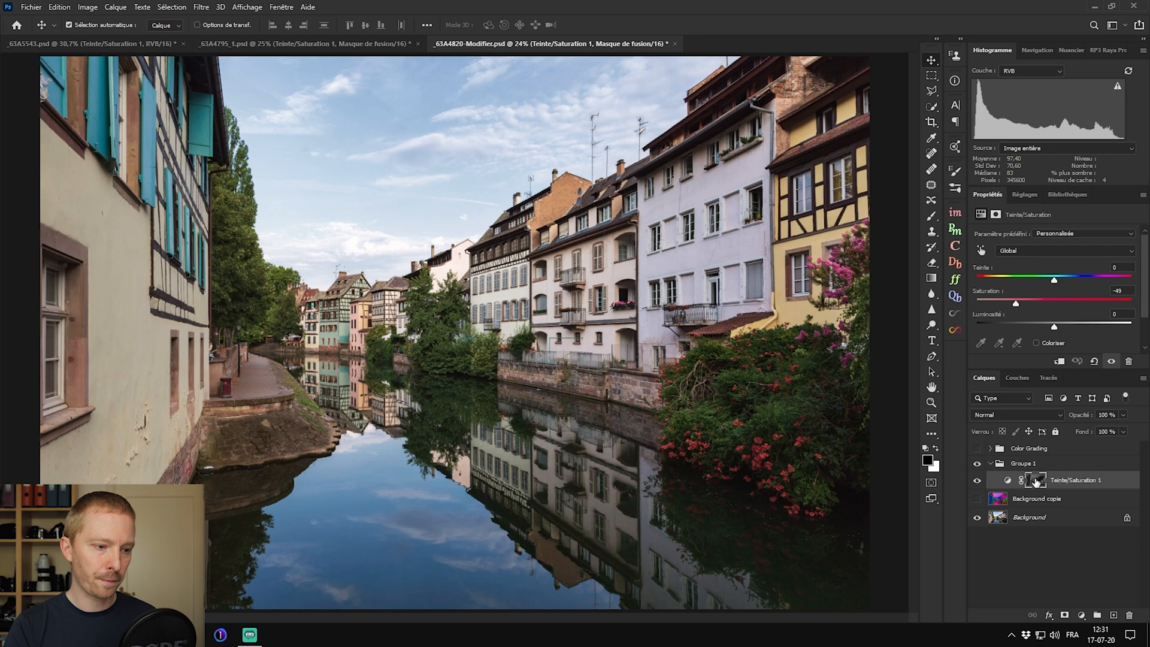
{"action": "left_click", "coordinate": [1025, 464]}
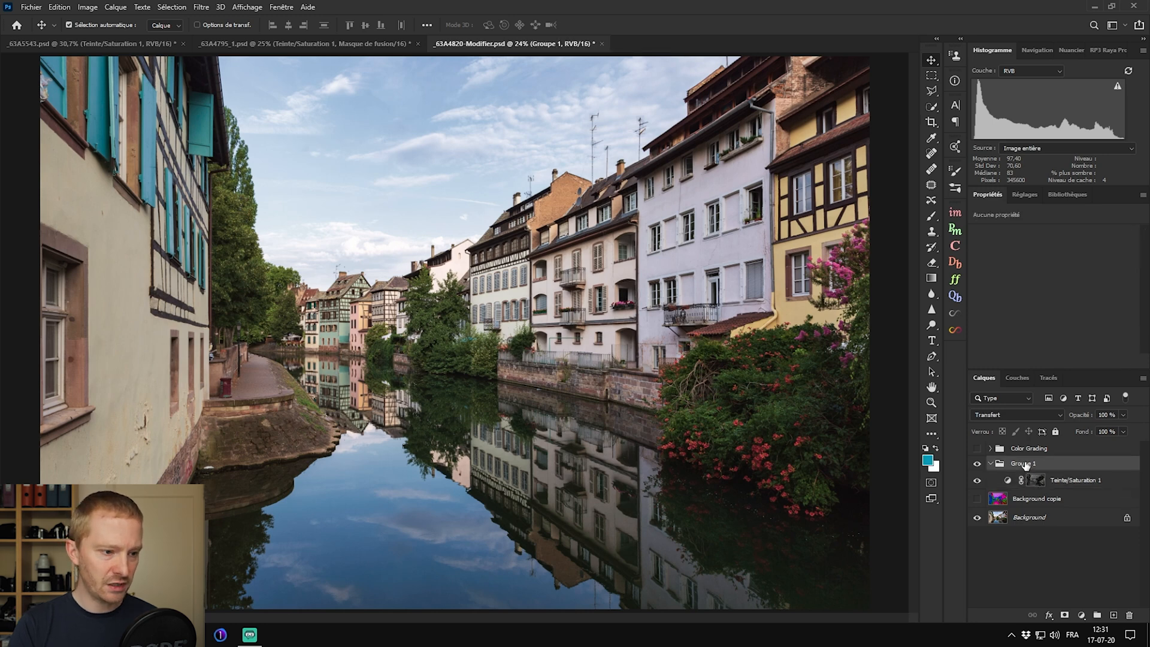
{"action": "double_click", "coordinate": [1026, 465]}
{"action": "type", "text": "SAT"}
{"action": "key", "text": "Return"}
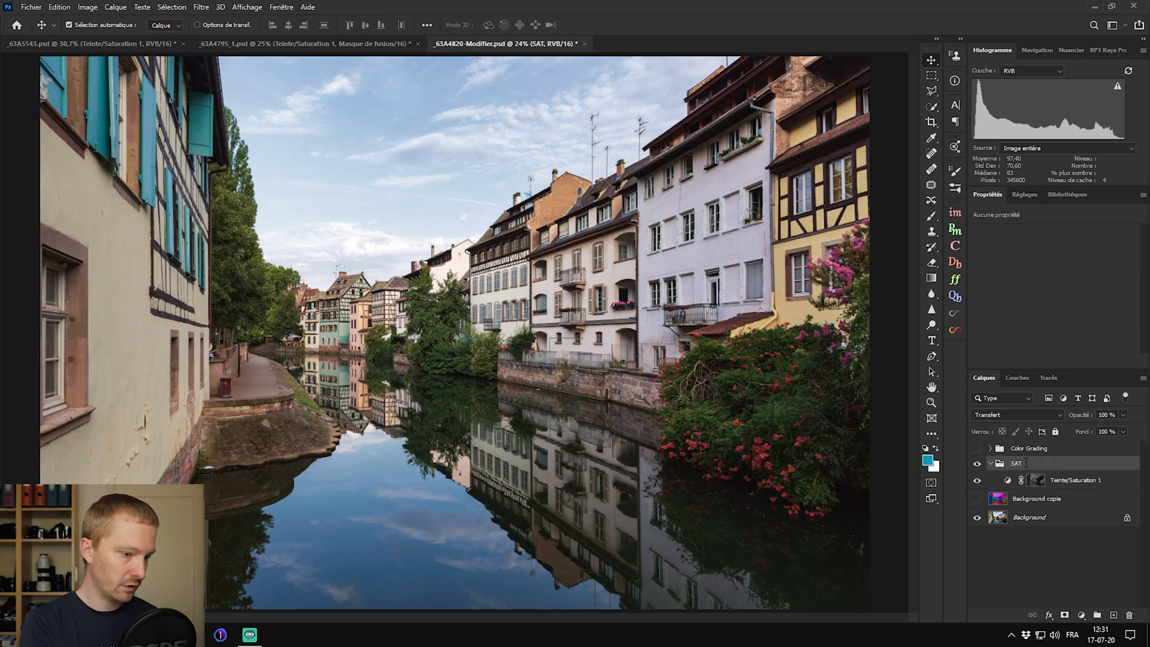
Step: Add a black mask to the SAT group and compare the photo with that mask disabled and enabled
{"action": "left_click", "coordinate": [1064, 619], "text": "alt"}
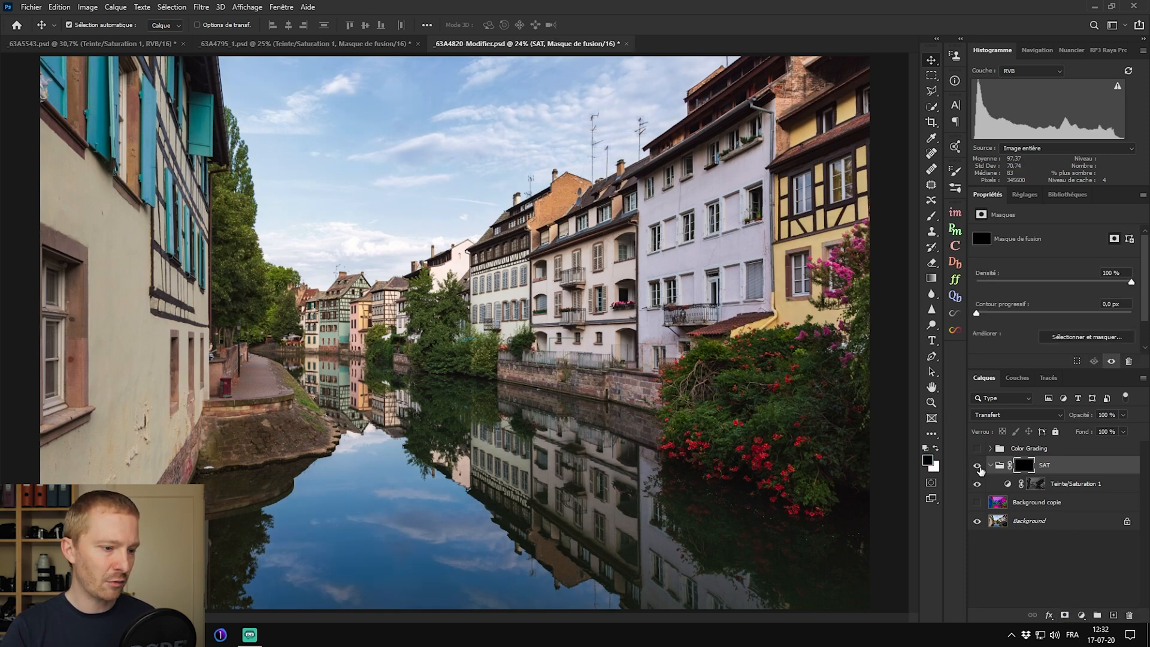
{"action": "left_click", "coordinate": [1009, 486]}
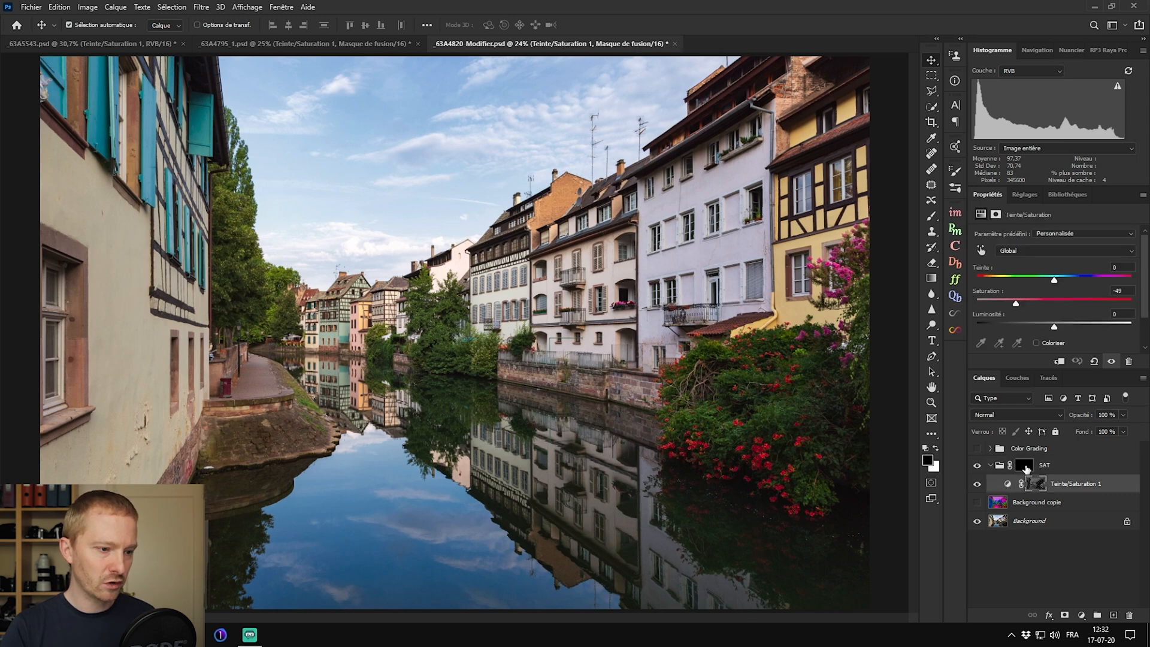
{"action": "right_click", "coordinate": [1032, 466]}
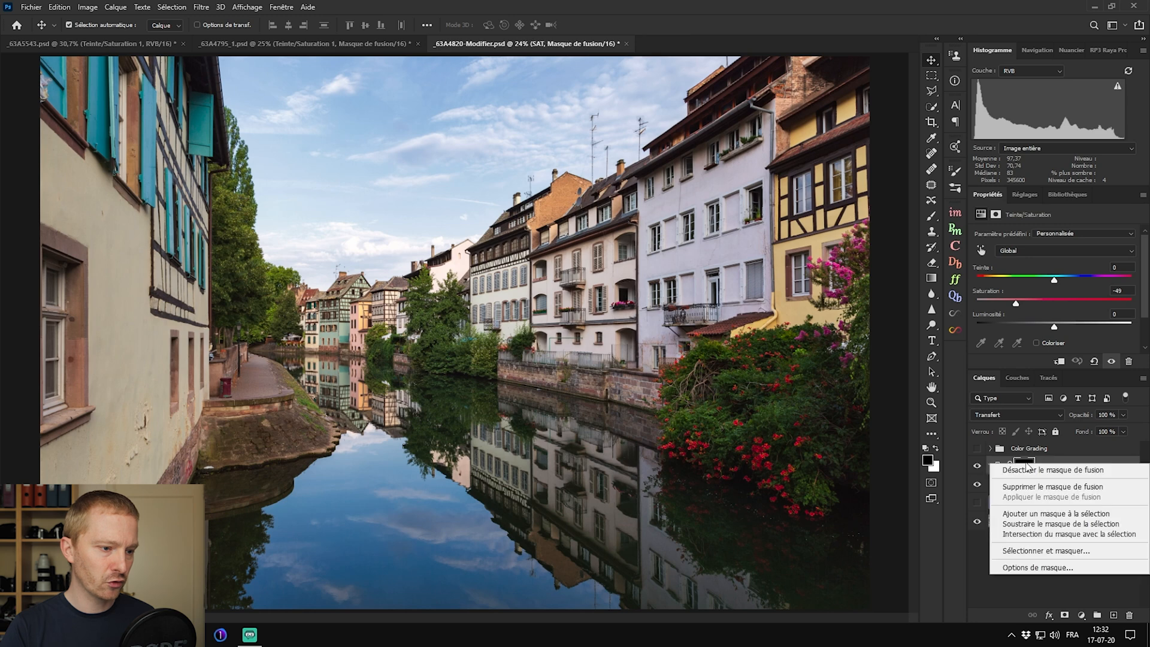
{"action": "left_click", "coordinate": [1030, 474]}
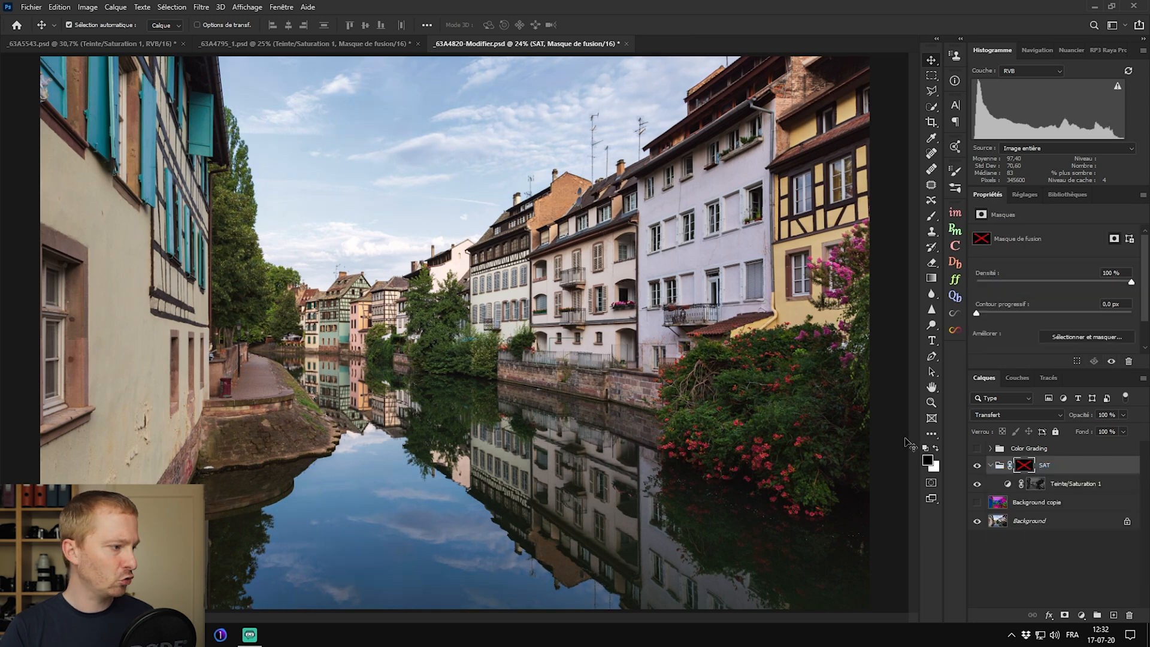
{"action": "right_click", "coordinate": [1022, 465]}
{"action": "left_click", "coordinate": [1023, 472]}
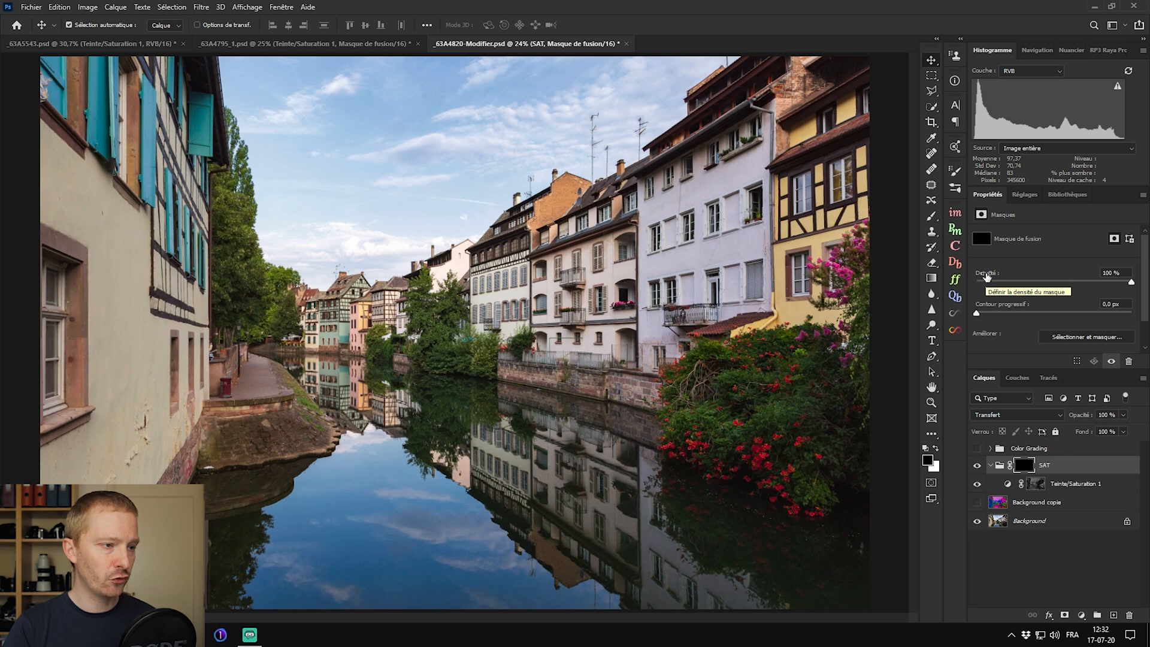
Step: Inspect the Teinte/Saturation 1 mask, then target the SAT group mask with an enlarged white Brush at 10% flow
{"action": "left_click", "coordinate": [1035, 490], "text": "alt"}
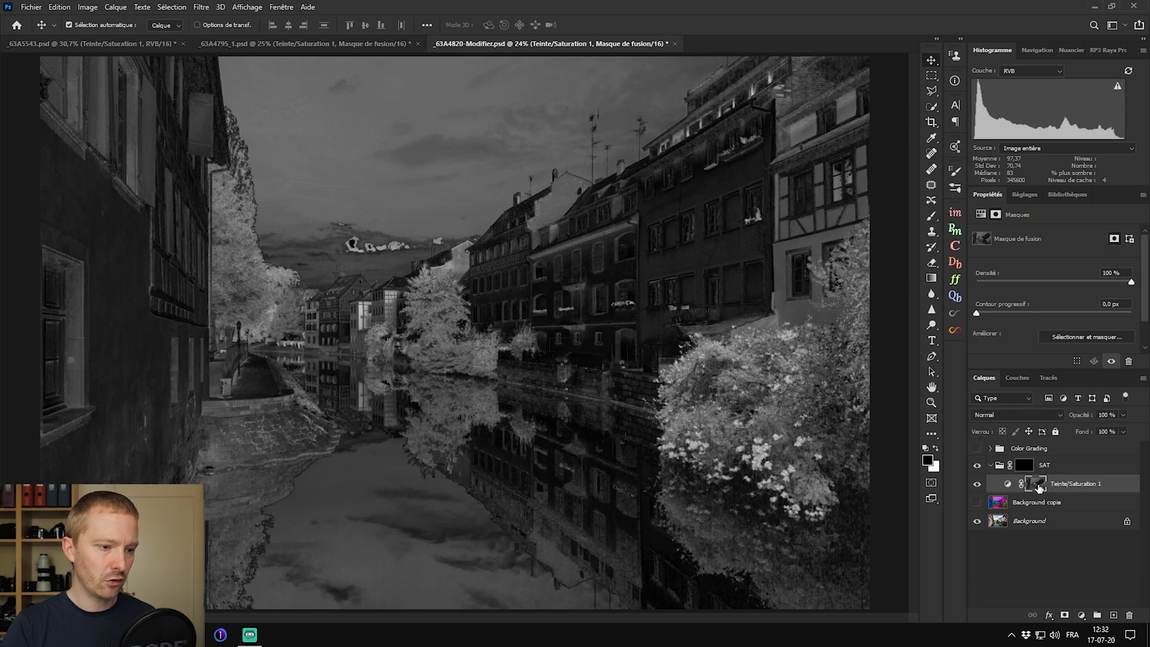
{"action": "left_click", "coordinate": [1027, 468]}
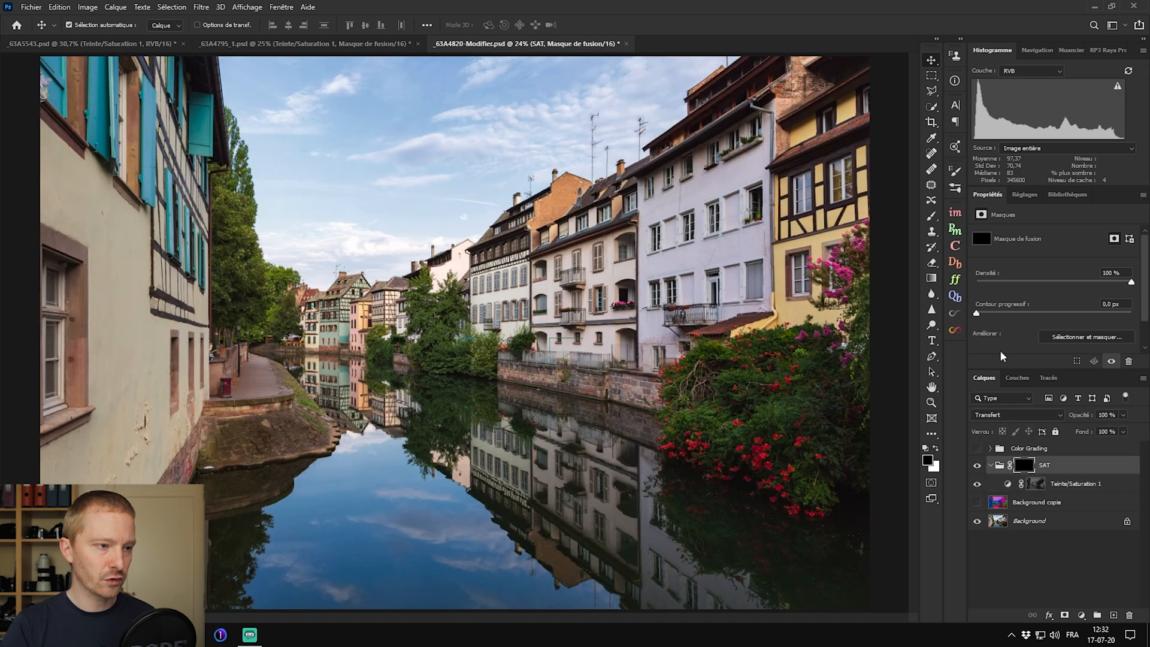
{"action": "left_click", "coordinate": [933, 215]}
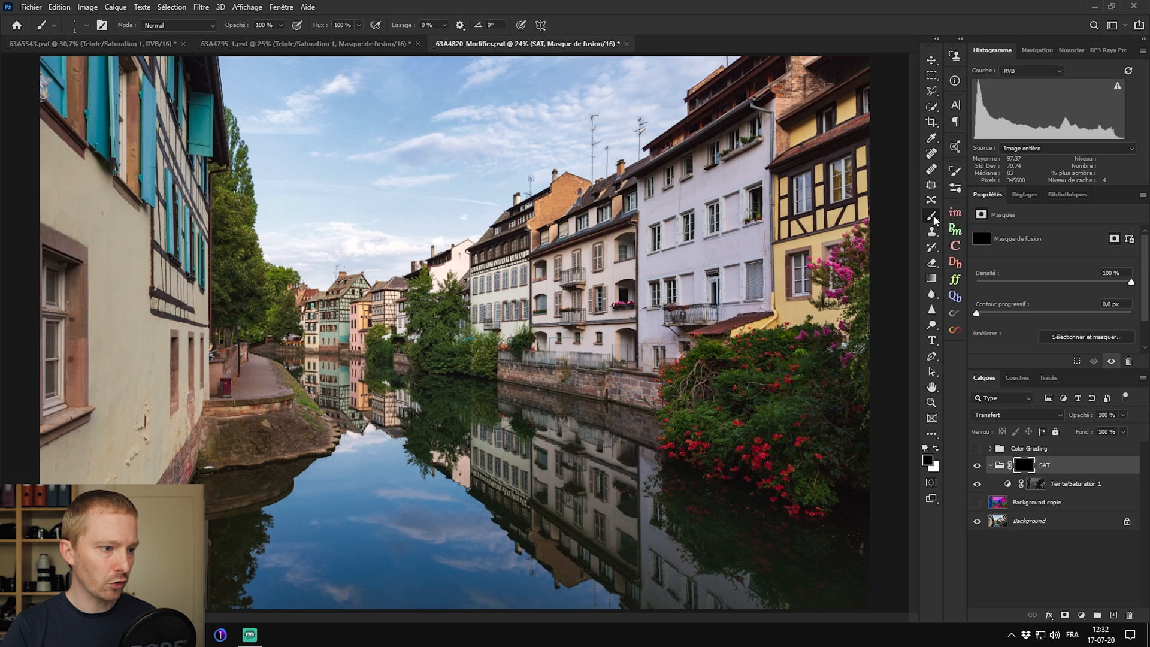
{"action": "key", "text": "x"}
{"action": "mouse_move", "coordinate": [629, 313]}
{"action": "left_mouse_down"}
{"action": "mouse_move", "coordinate": [503, 312]}
{"action": "mouse_move", "coordinate": [656, 315]}
{"action": "mouse_move", "coordinate": [514, 294]}
{"action": "left_mouse_up"}
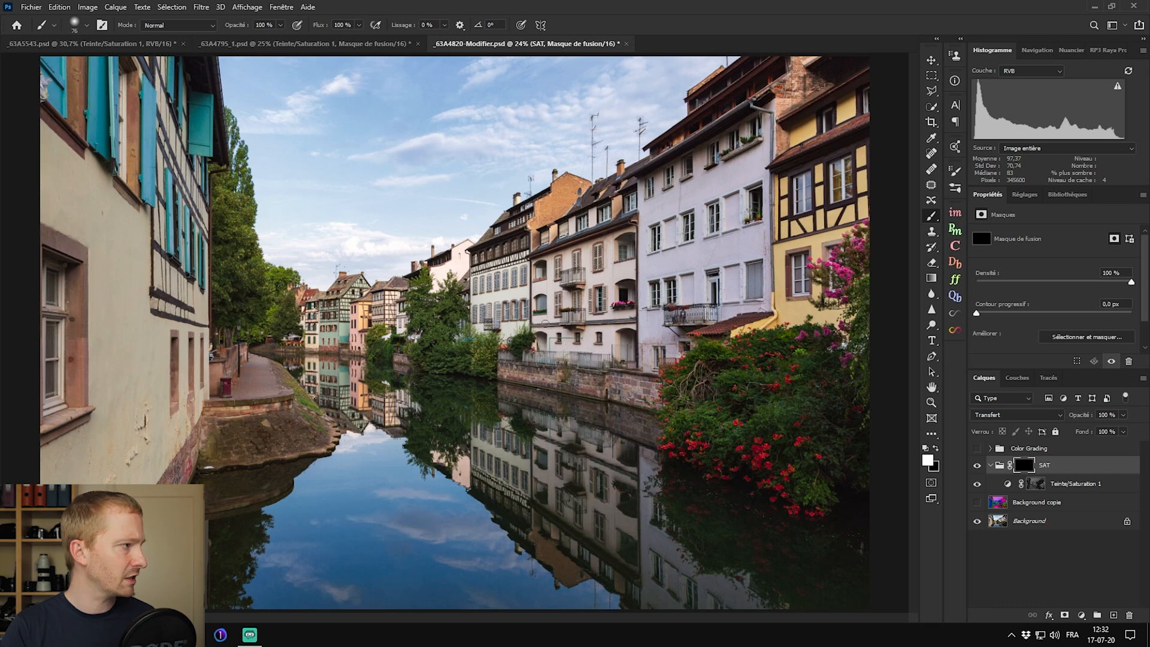
{"action": "left_click_drag", "start_coordinate": [315, 27], "coordinate": [265, 34]}
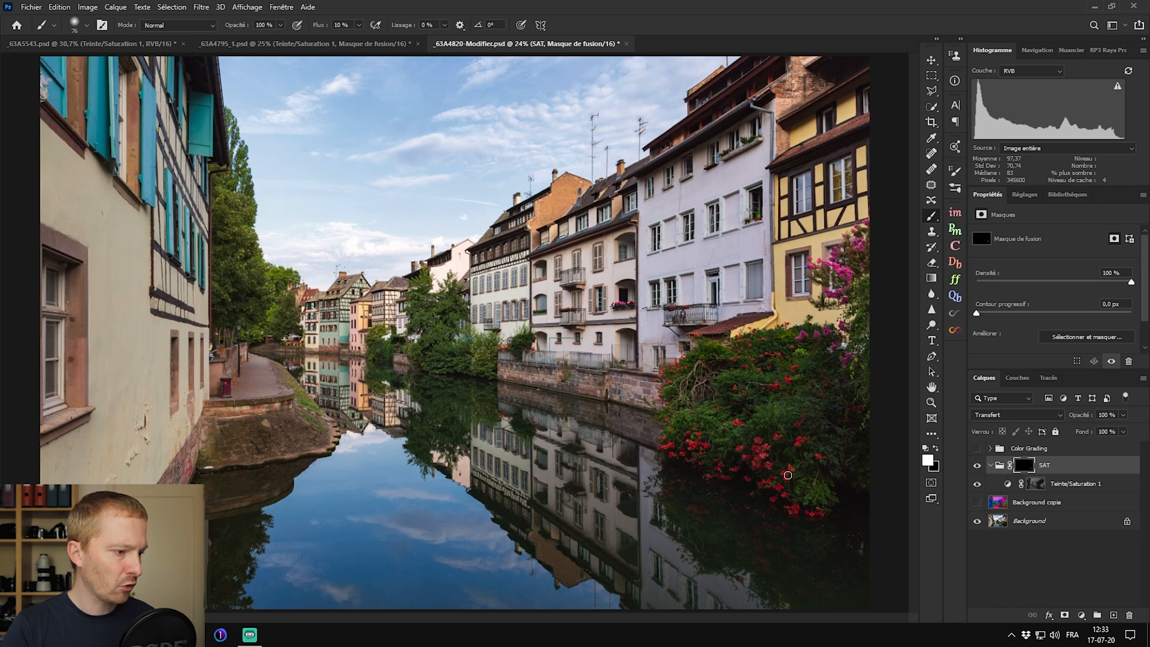
Step: Paint white on the SAT group mask over the pink flowers and the red-flowered bushes, adjusting the brush size to each area
{"action": "right_click", "coordinate": [770, 414], "text": "alt"}
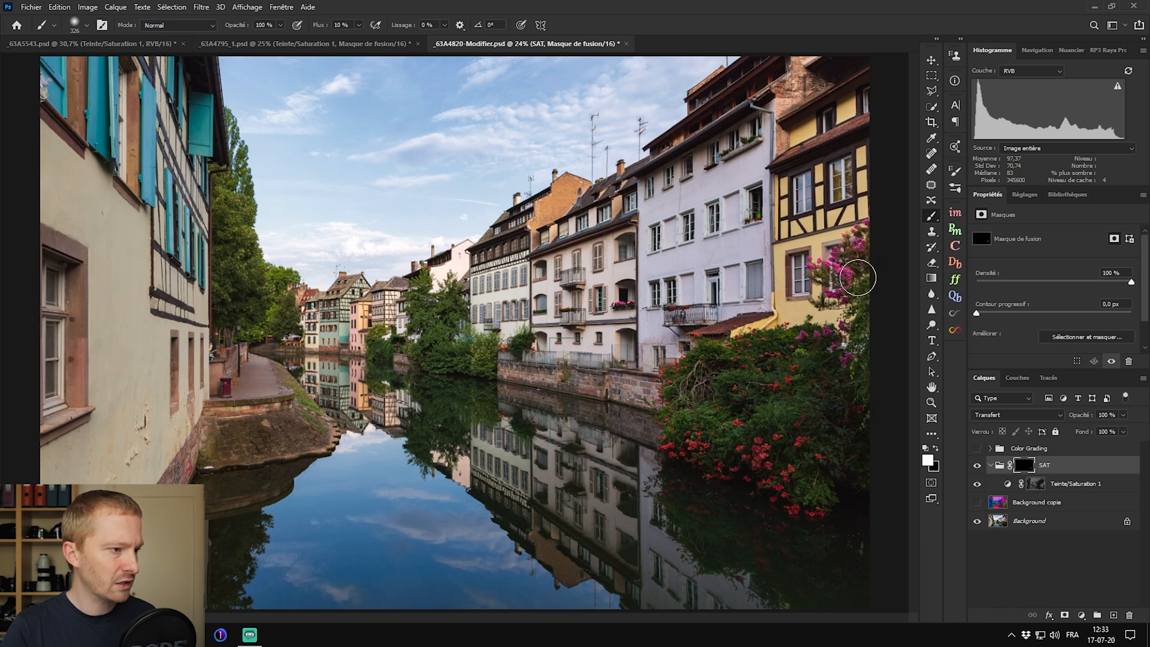
{"action": "left_click_drag", "start_coordinate": [858, 263], "coordinate": [810, 259]}
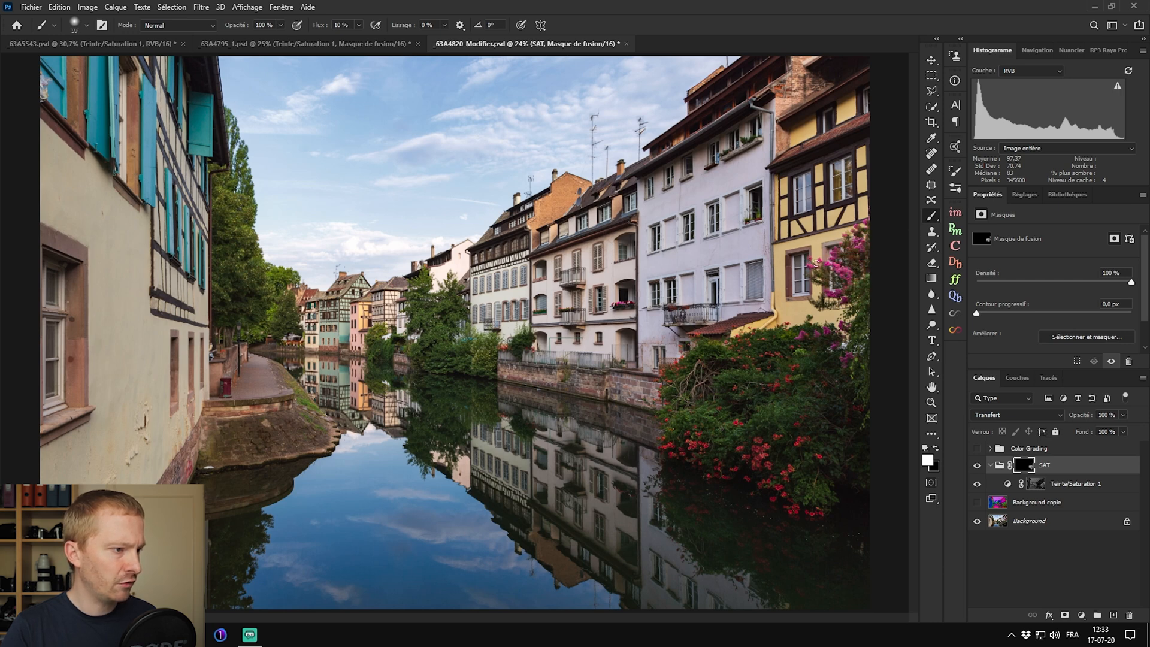
{"action": "left_click_drag", "start_coordinate": [838, 267], "coordinate": [853, 276]}
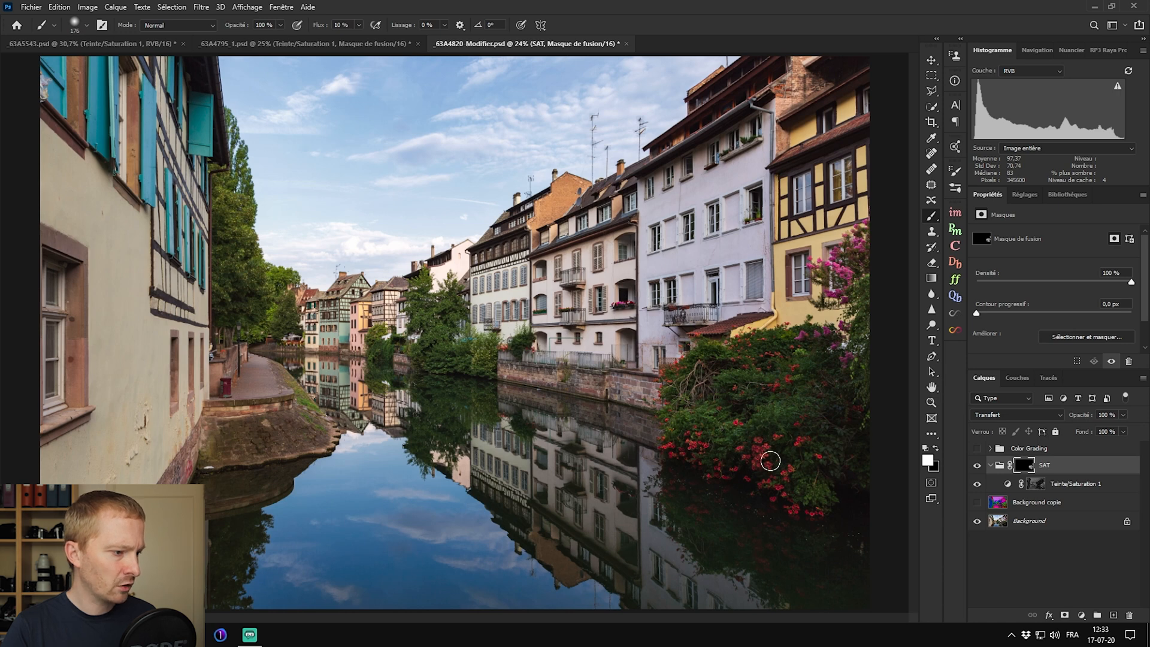
{"action": "left_click_drag", "start_coordinate": [713, 429], "coordinate": [731, 434]}
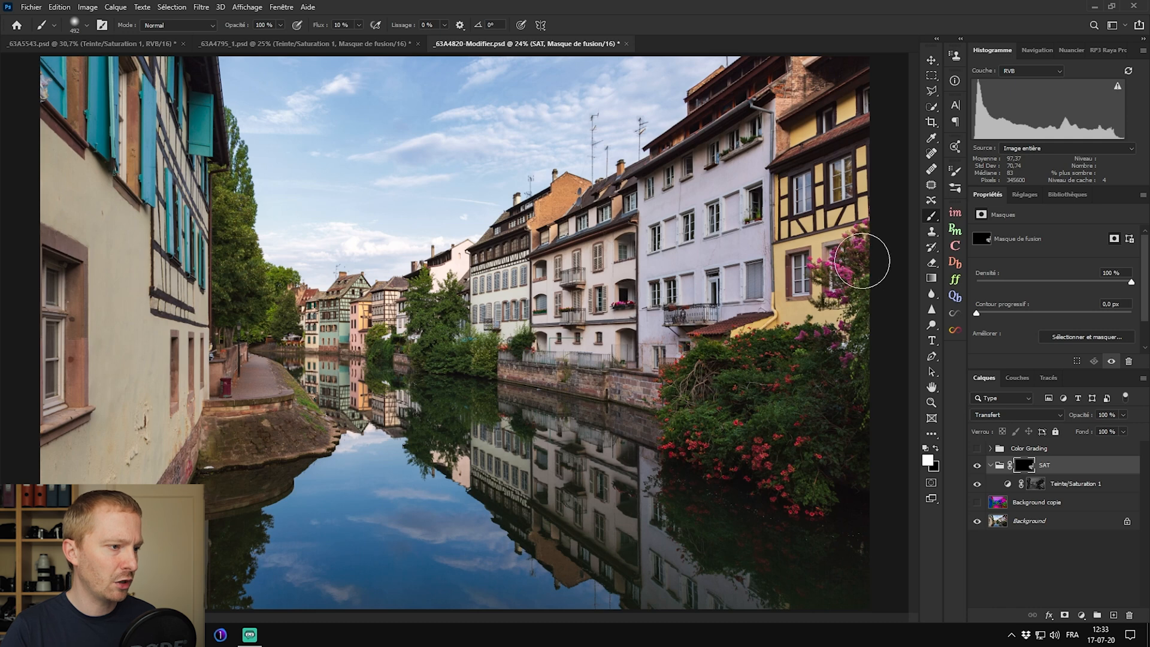
Step: Display the SAT group mask alone, fill the uneven grey patches over the bushes with white, and return to the photo
{"action": "left_click", "coordinate": [1024, 466], "text": "alt"}
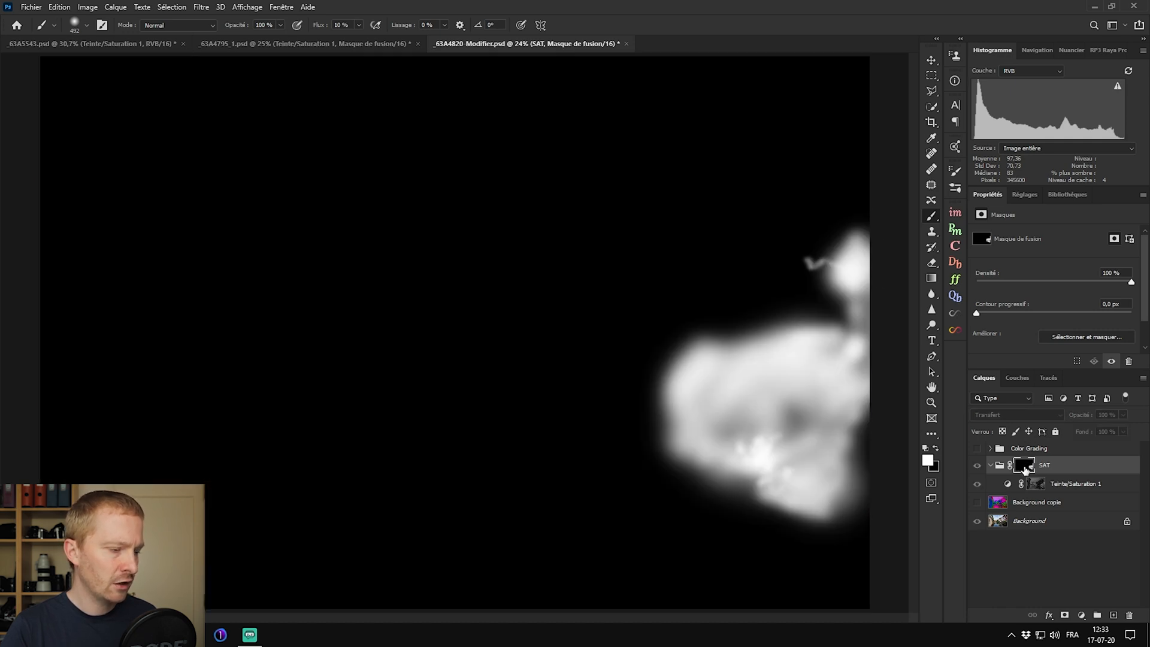
{"action": "mouse_move", "coordinate": [732, 398]}
{"action": "left_mouse_down"}
{"action": "mouse_move", "coordinate": [737, 436]}
{"action": "mouse_move", "coordinate": [878, 477]}
{"action": "mouse_move", "coordinate": [867, 408]}
{"action": "mouse_move", "coordinate": [881, 290]}
{"action": "mouse_move", "coordinate": [854, 418]}
{"action": "mouse_move", "coordinate": [752, 431]}
{"action": "mouse_move", "coordinate": [836, 418]}
{"action": "mouse_move", "coordinate": [770, 380]}
{"action": "mouse_move", "coordinate": [752, 449]}
{"action": "mouse_move", "coordinate": [781, 443]}
{"action": "mouse_move", "coordinate": [855, 354]}
{"action": "mouse_move", "coordinate": [832, 460]}
{"action": "mouse_move", "coordinate": [856, 473]}
{"action": "left_mouse_up"}
{"action": "left_click", "coordinate": [1024, 462], "text": "alt"}
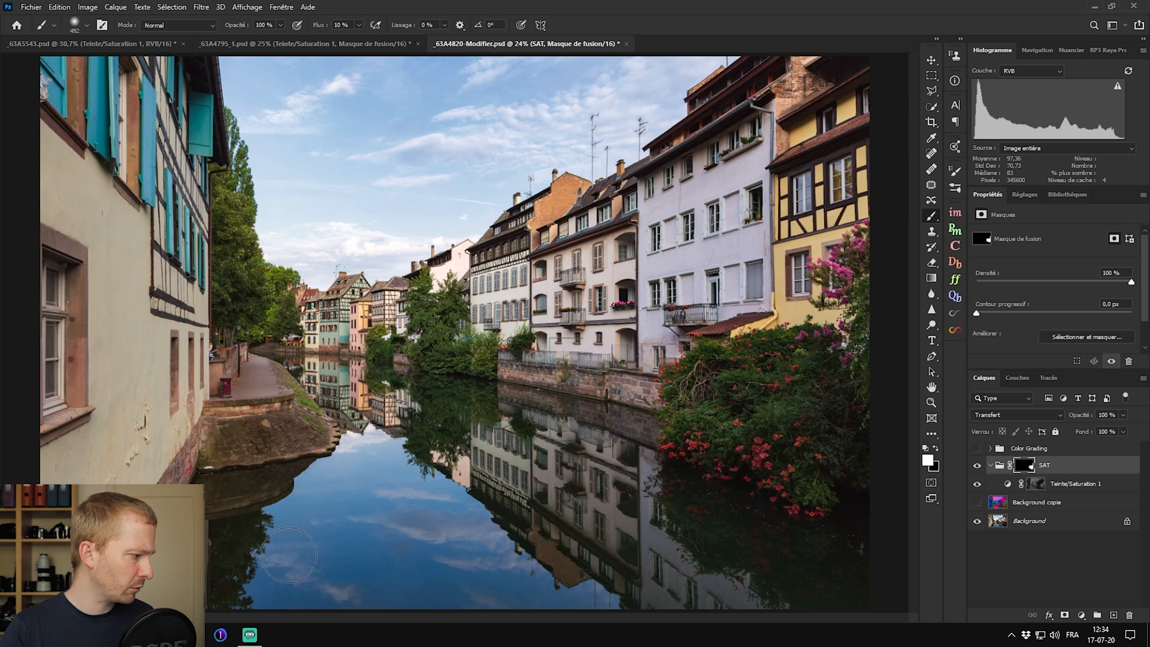
Step: Set the brush flow to 17%, paint the canal water in the foreground white on the SAT mask, and check the mask
{"action": "left_click_drag", "start_coordinate": [319, 26], "coordinate": [323, 28]}
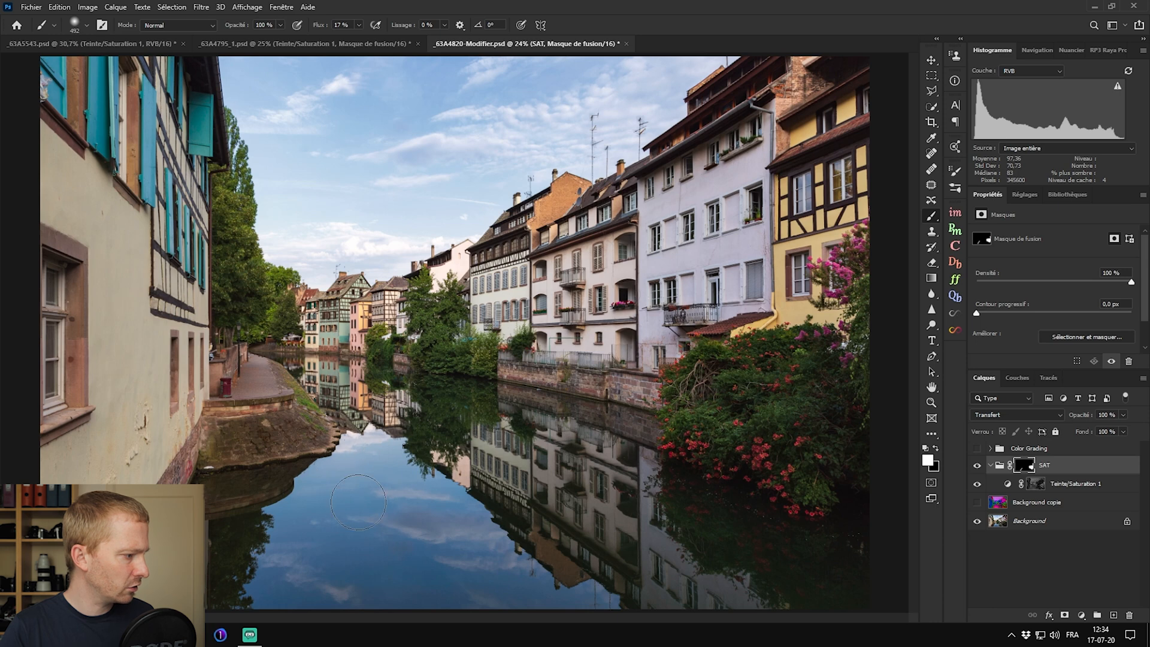
{"action": "left_click", "coordinate": [1027, 465], "text": "alt"}
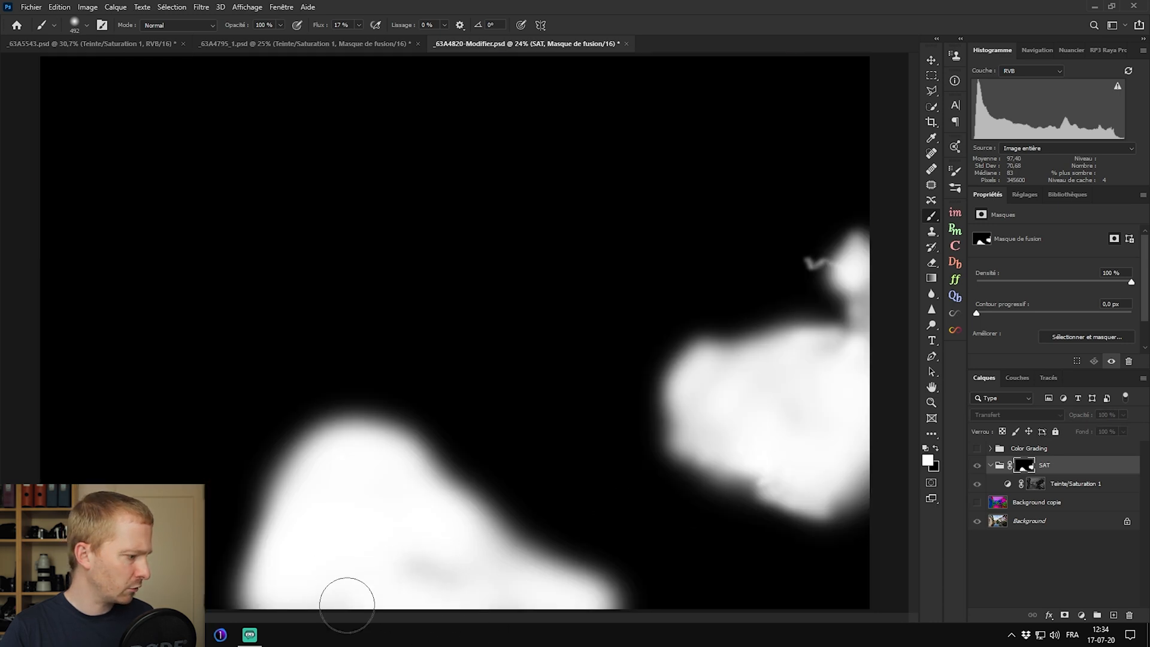
{"action": "left_click", "coordinate": [1023, 468], "text": "alt"}
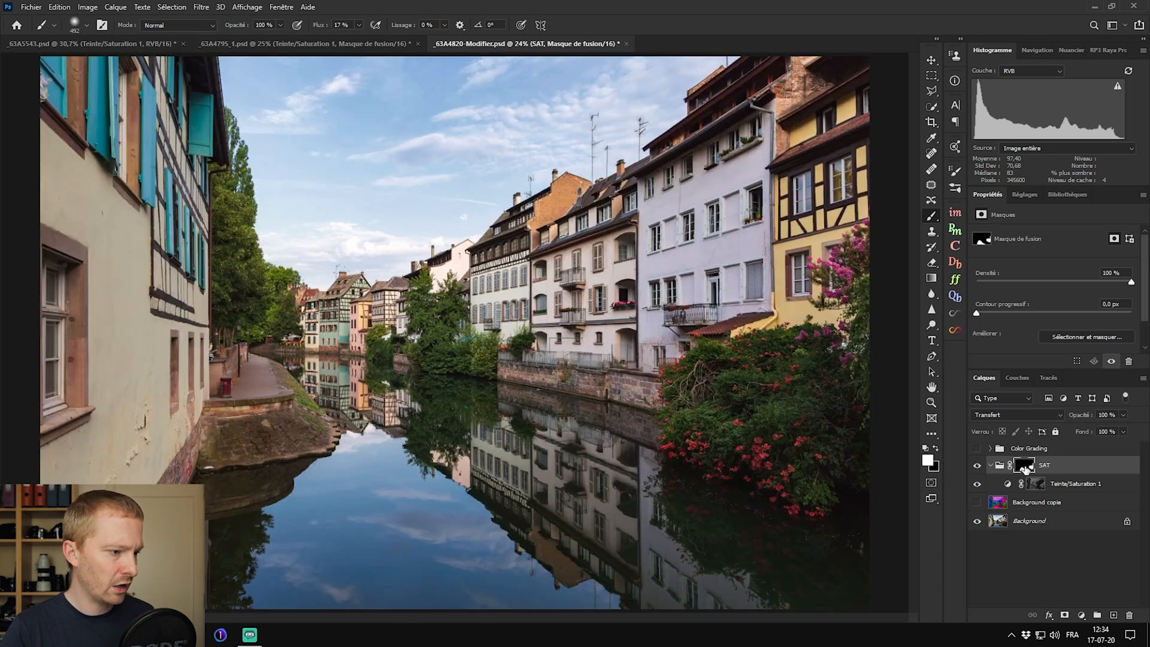
Step: Compare the photo with the SAT group hidden and shown, then inspect the group's mask with the group hidden
{"action": "left_click", "coordinate": [978, 465]}
{"action": "left_click", "coordinate": [978, 465]}
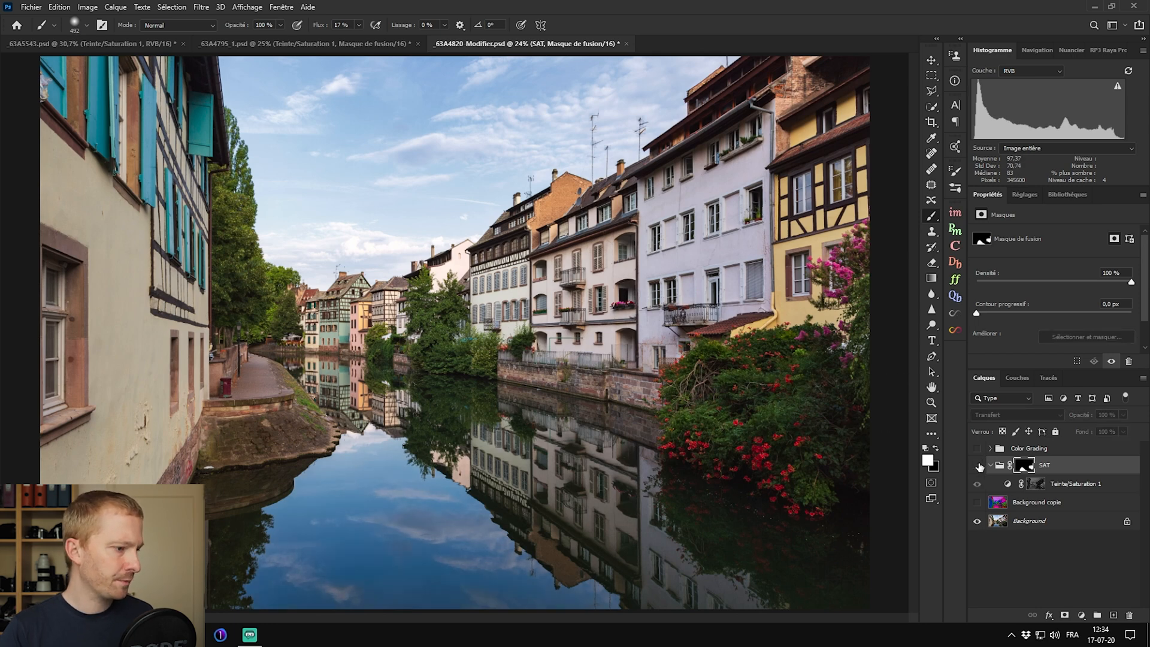
{"action": "left_click", "coordinate": [978, 465]}
{"action": "left_click", "coordinate": [977, 465]}
{"action": "left_click", "coordinate": [977, 465]}
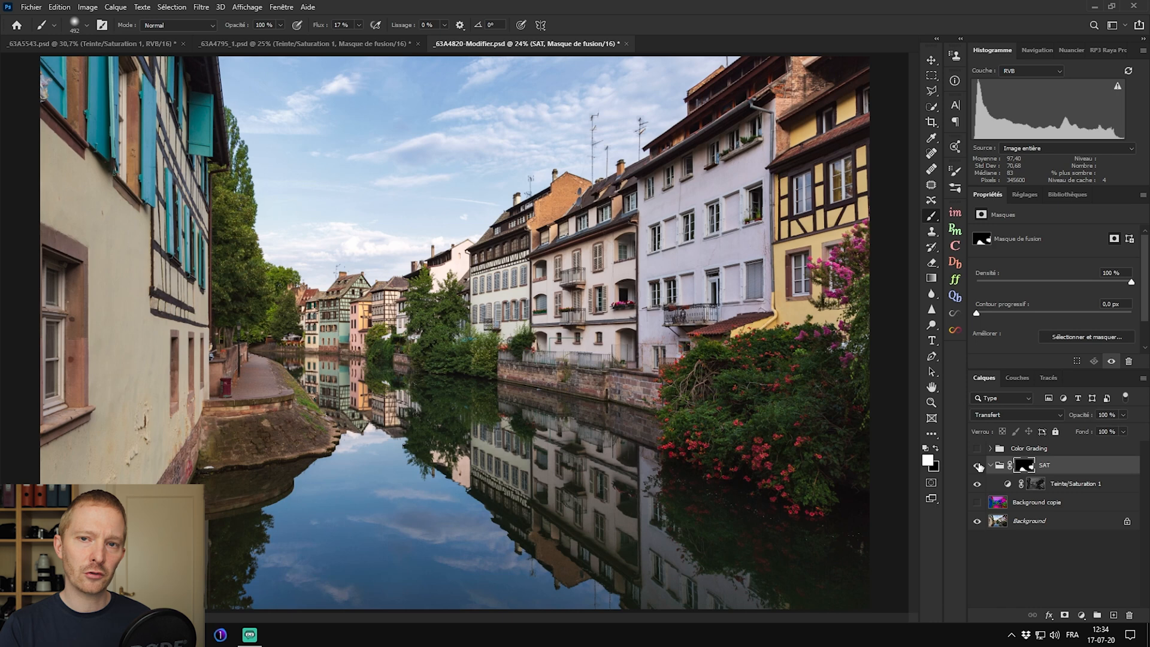
{"action": "left_click", "coordinate": [977, 465]}
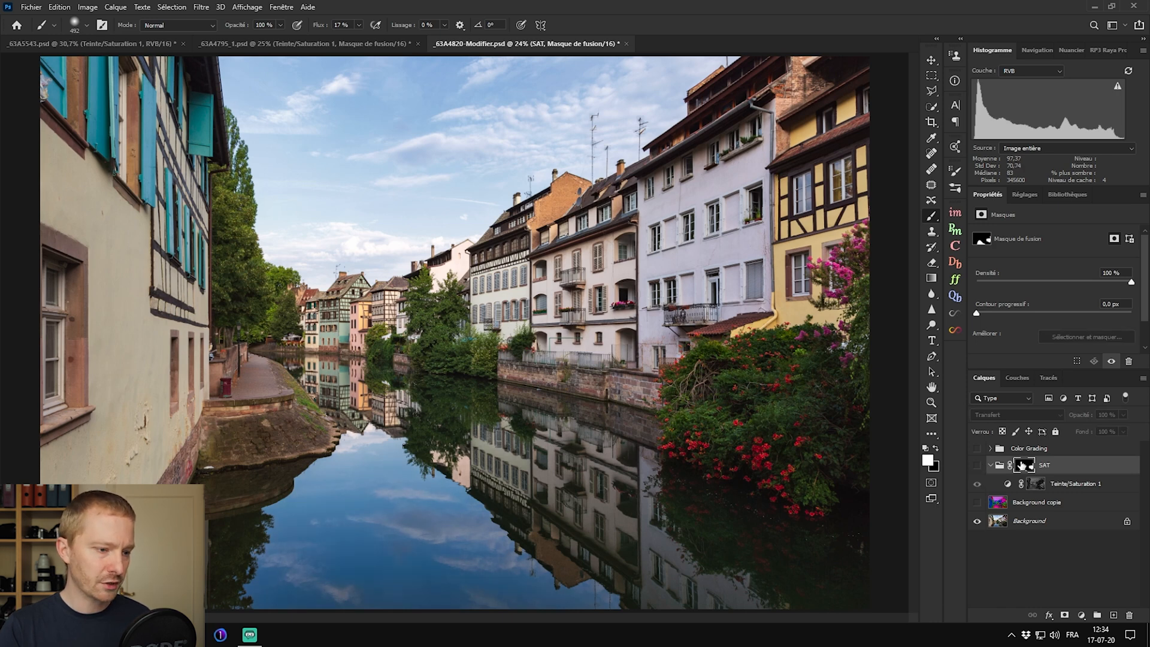
{"action": "left_click", "coordinate": [1022, 465], "text": "alt"}
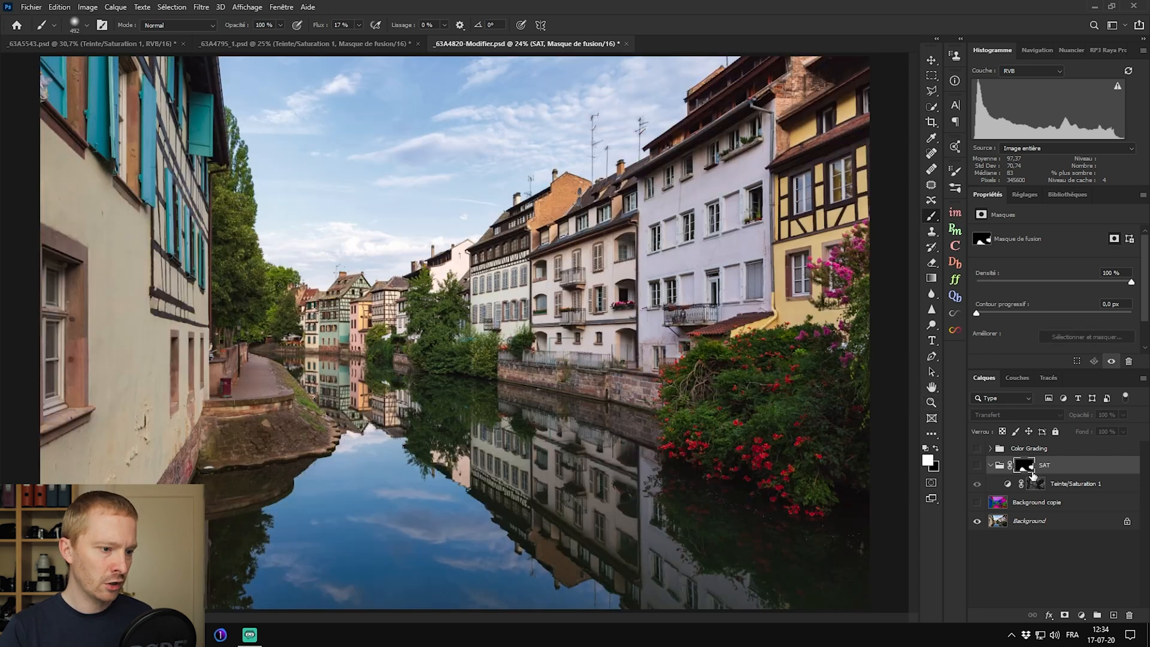
{"action": "left_click", "coordinate": [1025, 468], "text": "alt"}
Step: Set the Teinte/Saturation 1 mask density to 90% in mask view, then compare the photo without and with the SAT group, leaving it visible
{"action": "left_click", "coordinate": [1035, 482], "text": "alt"}
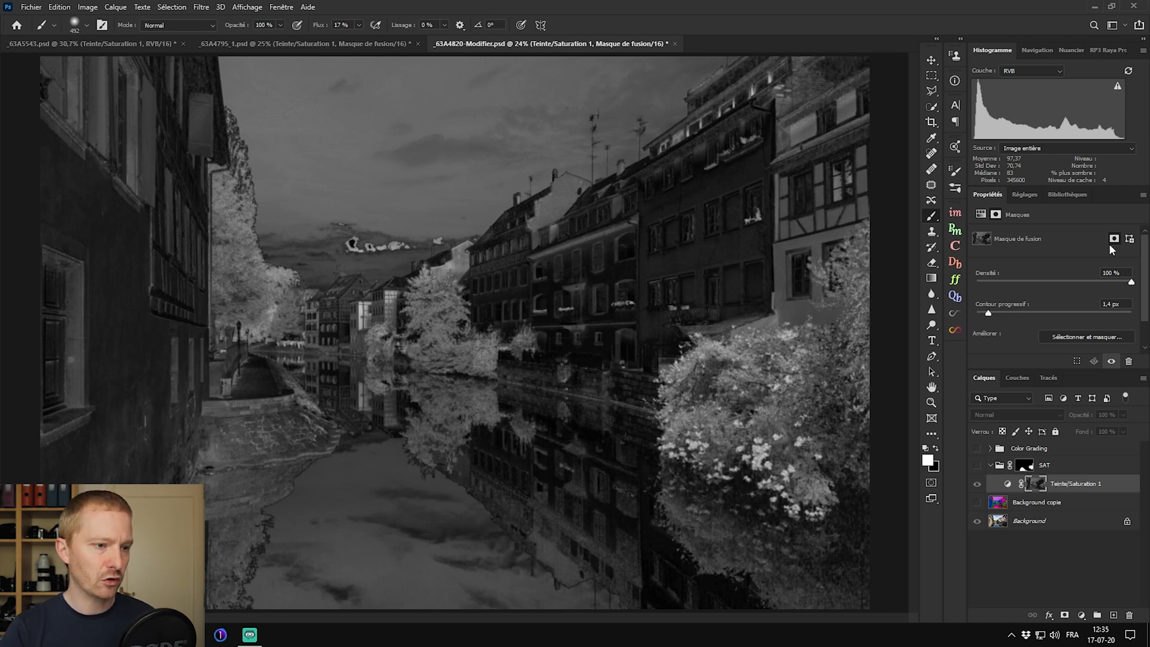
{"action": "left_click_drag", "start_coordinate": [1107, 277], "coordinate": [1060, 284]}
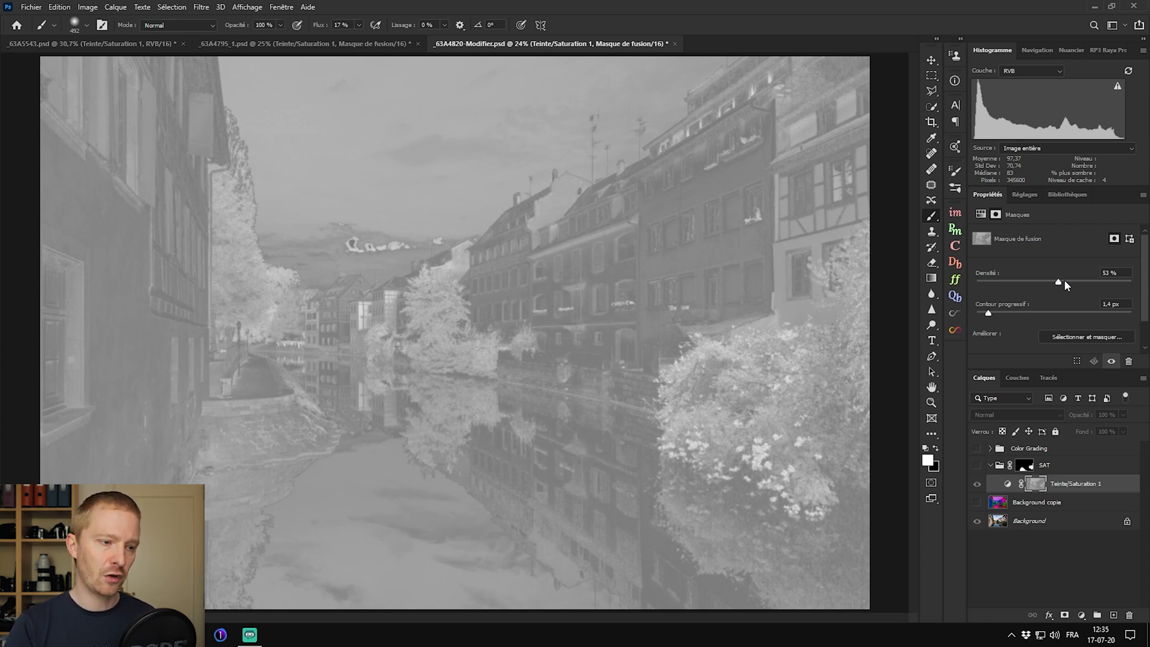
{"action": "left_click_drag", "start_coordinate": [1068, 284], "coordinate": [1116, 285]}
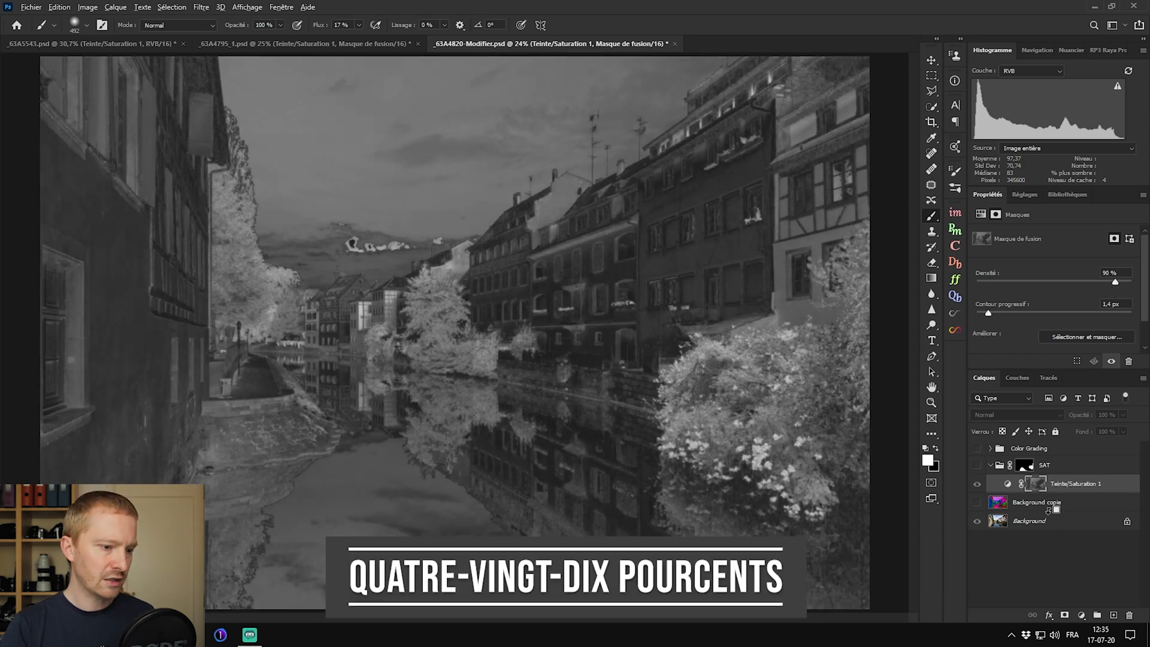
{"action": "left_click", "coordinate": [1031, 489], "text": "alt"}
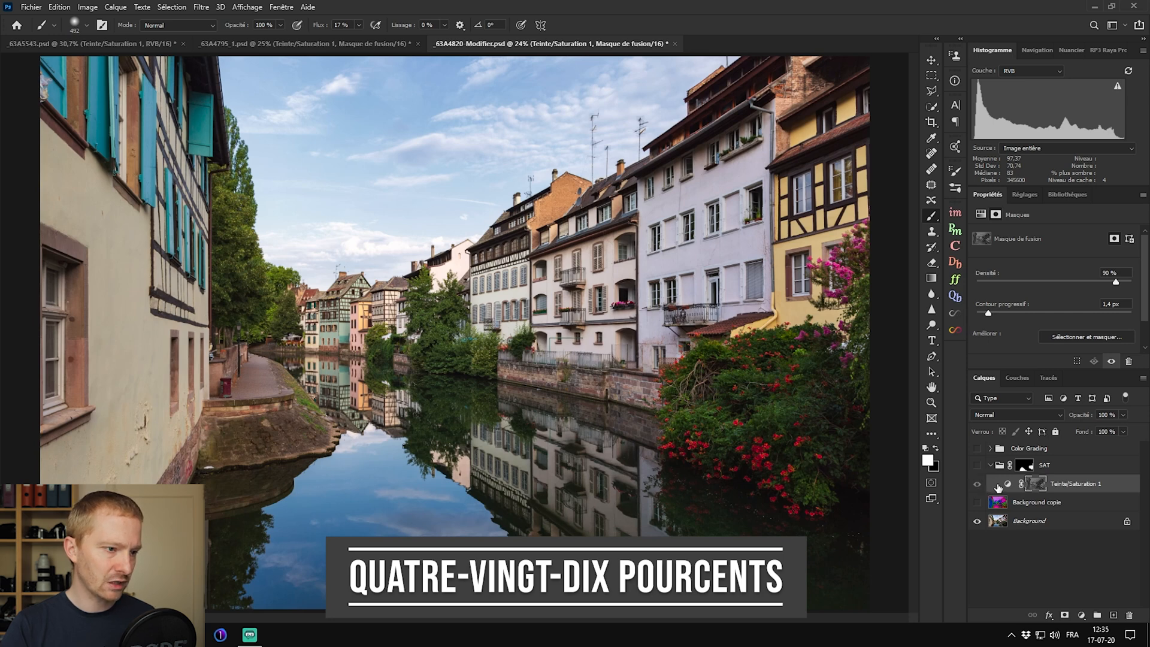
{"action": "left_click", "coordinate": [977, 465]}
{"action": "left_click", "coordinate": [976, 465]}
{"action": "left_click", "coordinate": [976, 465]}
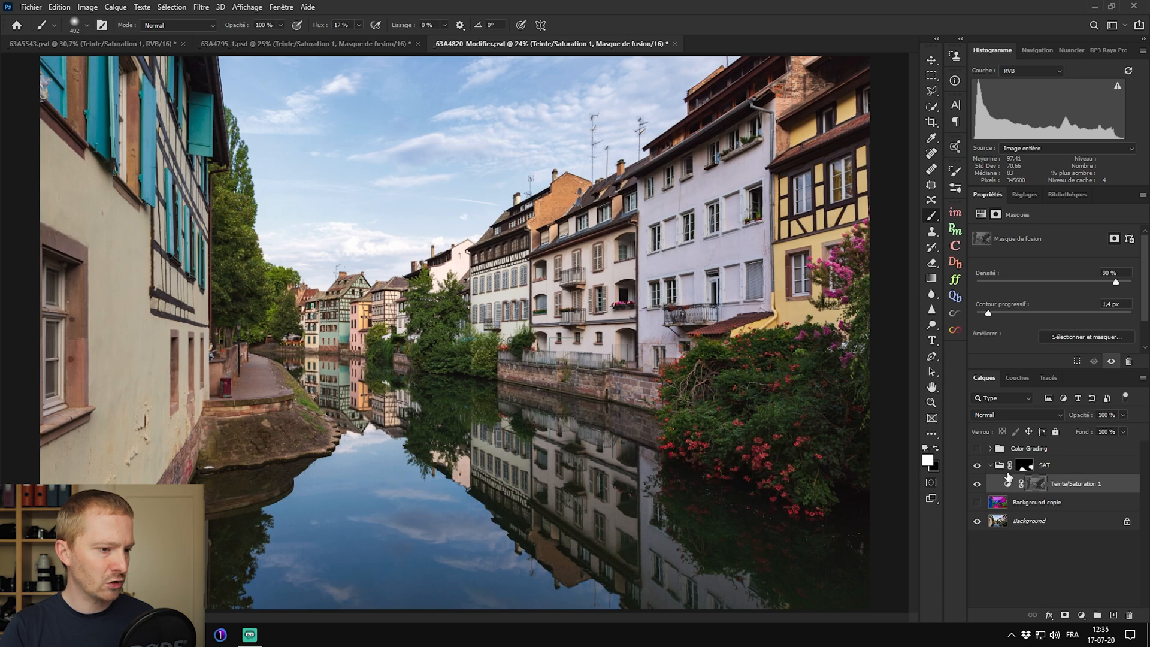
Step: In the Teinte/Saturation 1 adjustment, enlarge the properties area and set the saturation of the Rouges range to +18
{"action": "left_click", "coordinate": [1008, 477]}
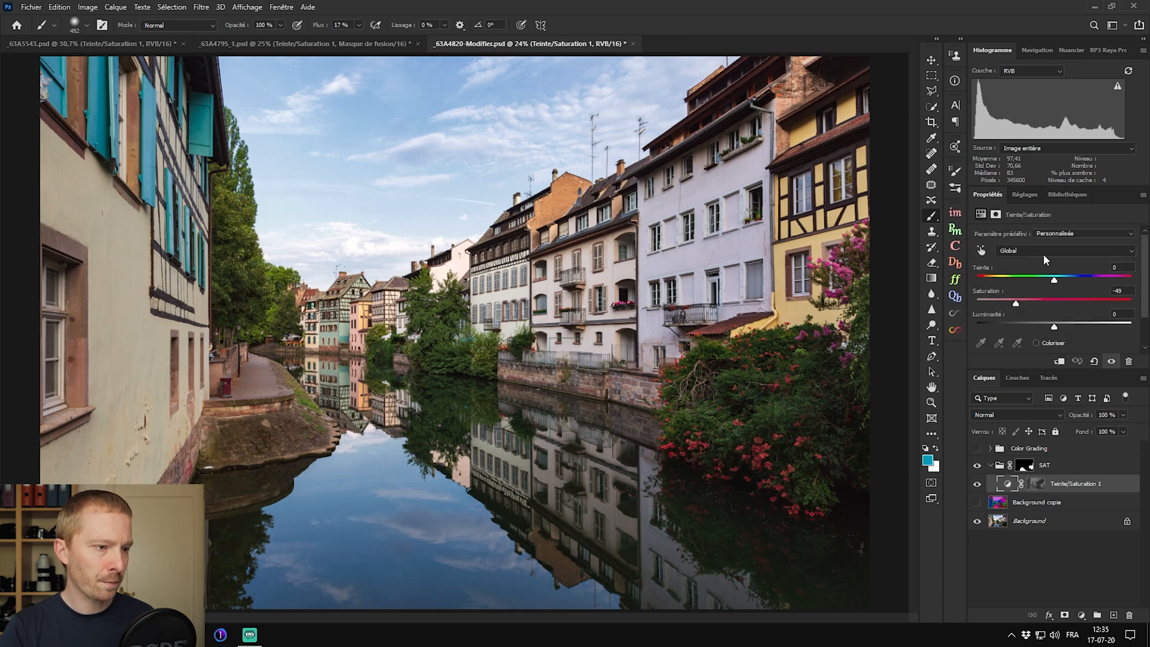
{"action": "left_click_drag", "start_coordinate": [1024, 368], "coordinate": [1025, 383]}
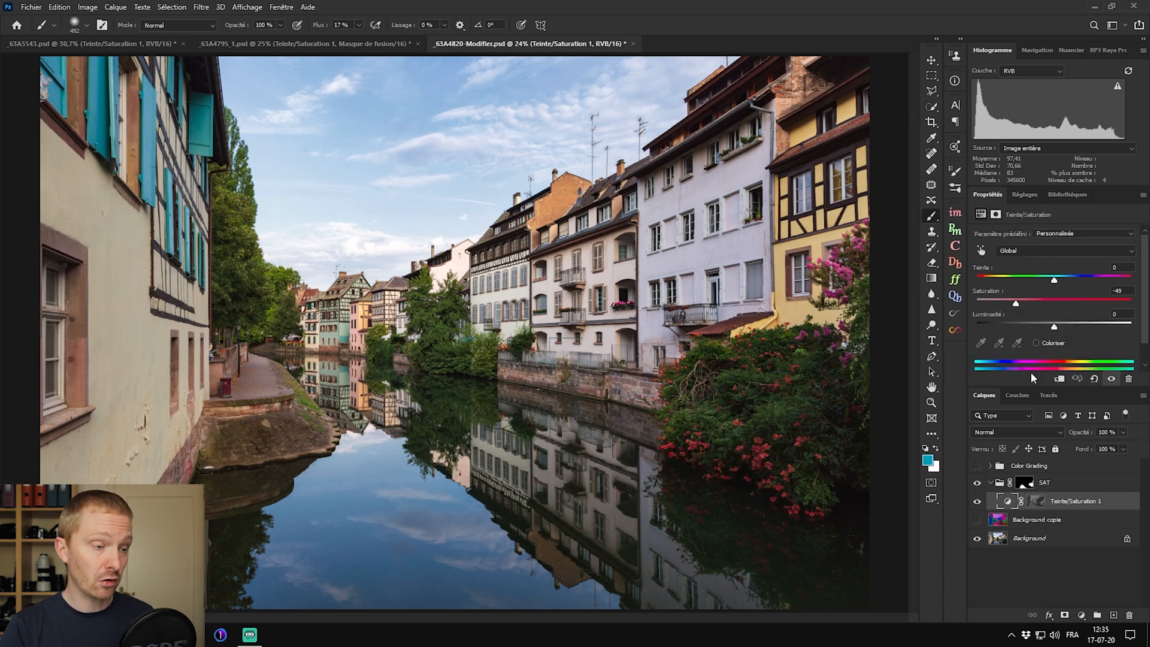
{"action": "left_click", "coordinate": [1039, 251]}
{"action": "left_click", "coordinate": [1037, 262]}
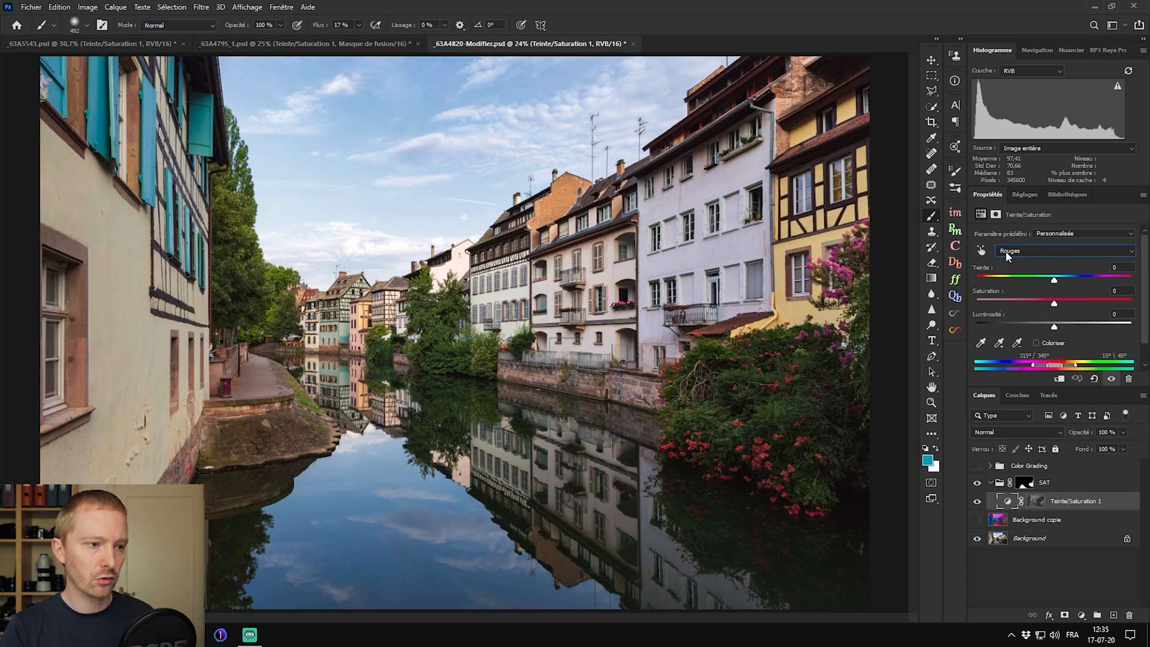
{"action": "left_click_drag", "start_coordinate": [1070, 306], "coordinate": [1068, 305]}
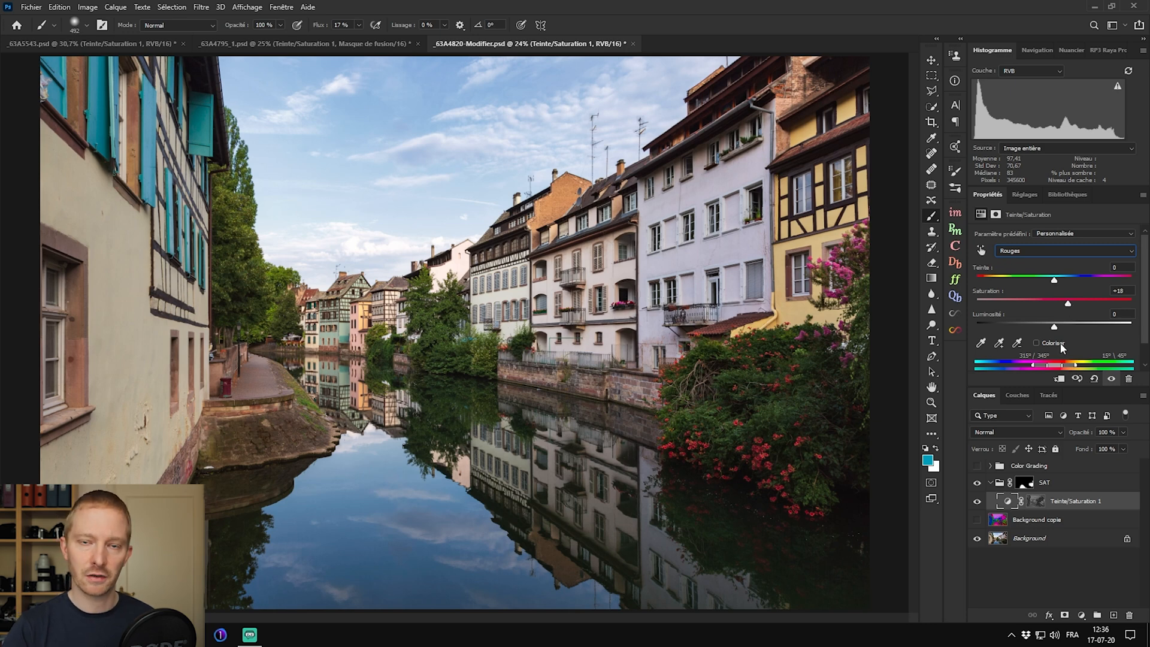
Step: Show the Color Grading group and compare the graded photo with the Teinte/Saturation 1 adjustment hidden and shown
{"action": "left_click", "coordinate": [977, 466]}
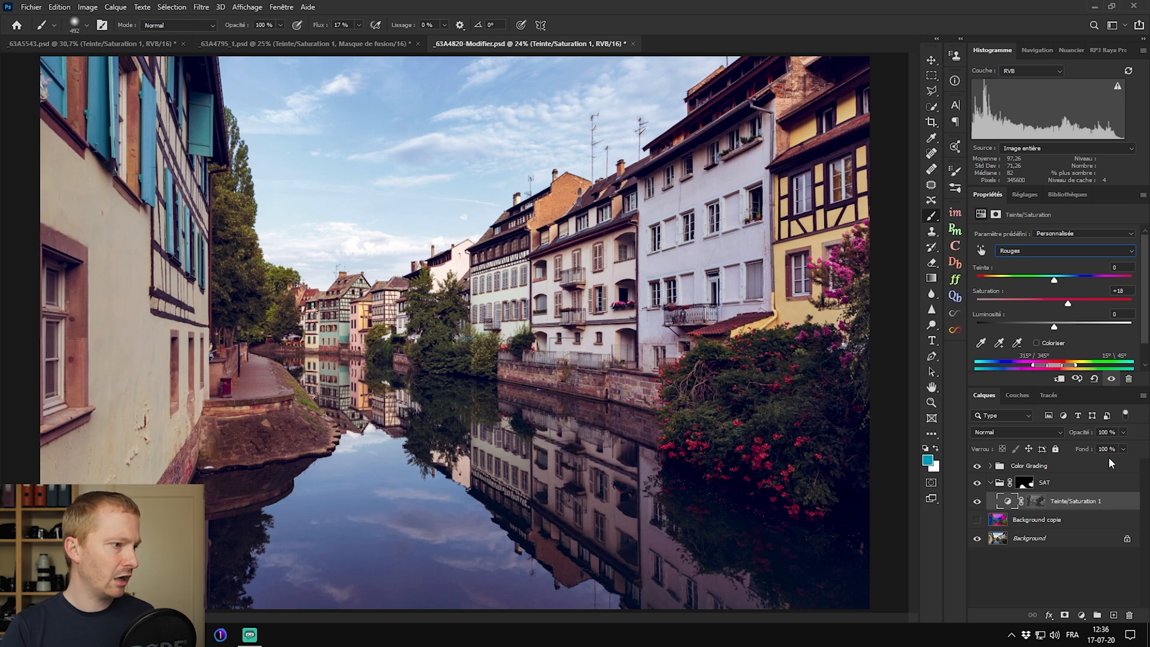
{"action": "left_click", "coordinate": [979, 483]}
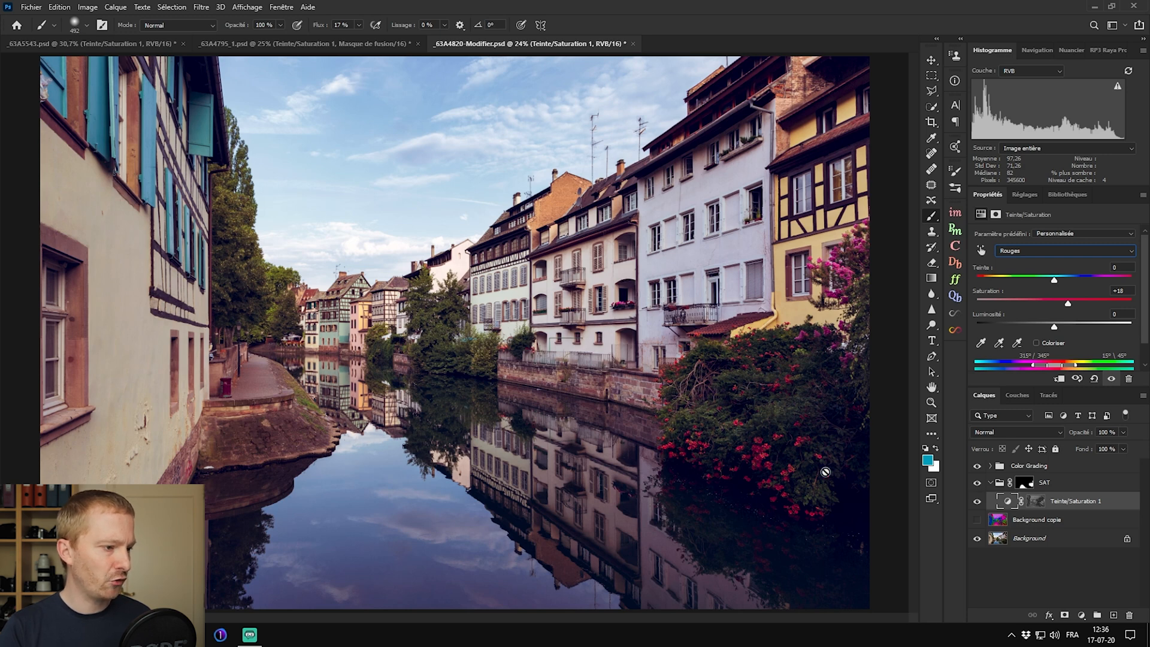
{"action": "left_click", "coordinate": [977, 502]}
{"action": "left_click", "coordinate": [977, 501]}
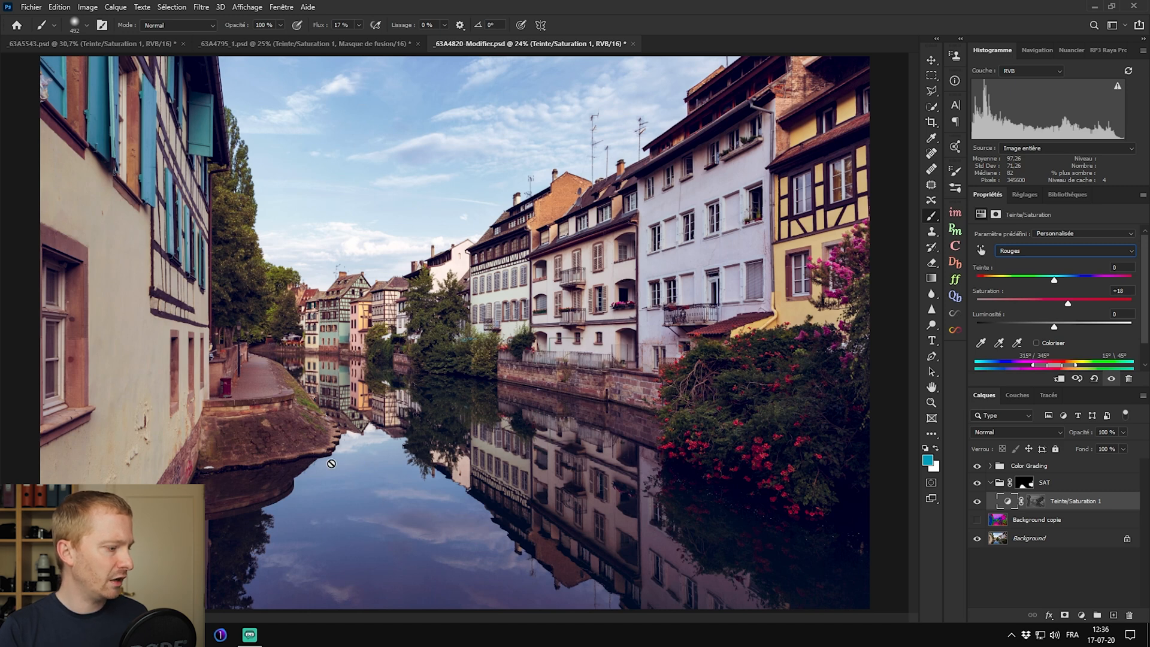
{"action": "left_click", "coordinate": [976, 501]}
{"action": "left_click", "coordinate": [977, 501]}
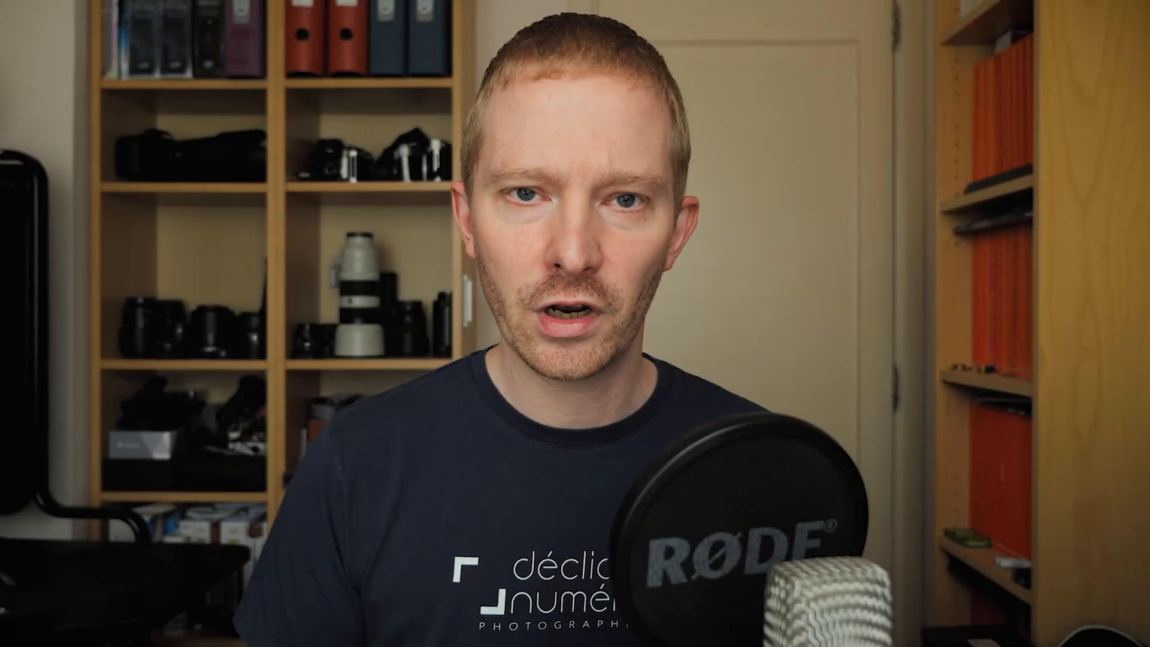